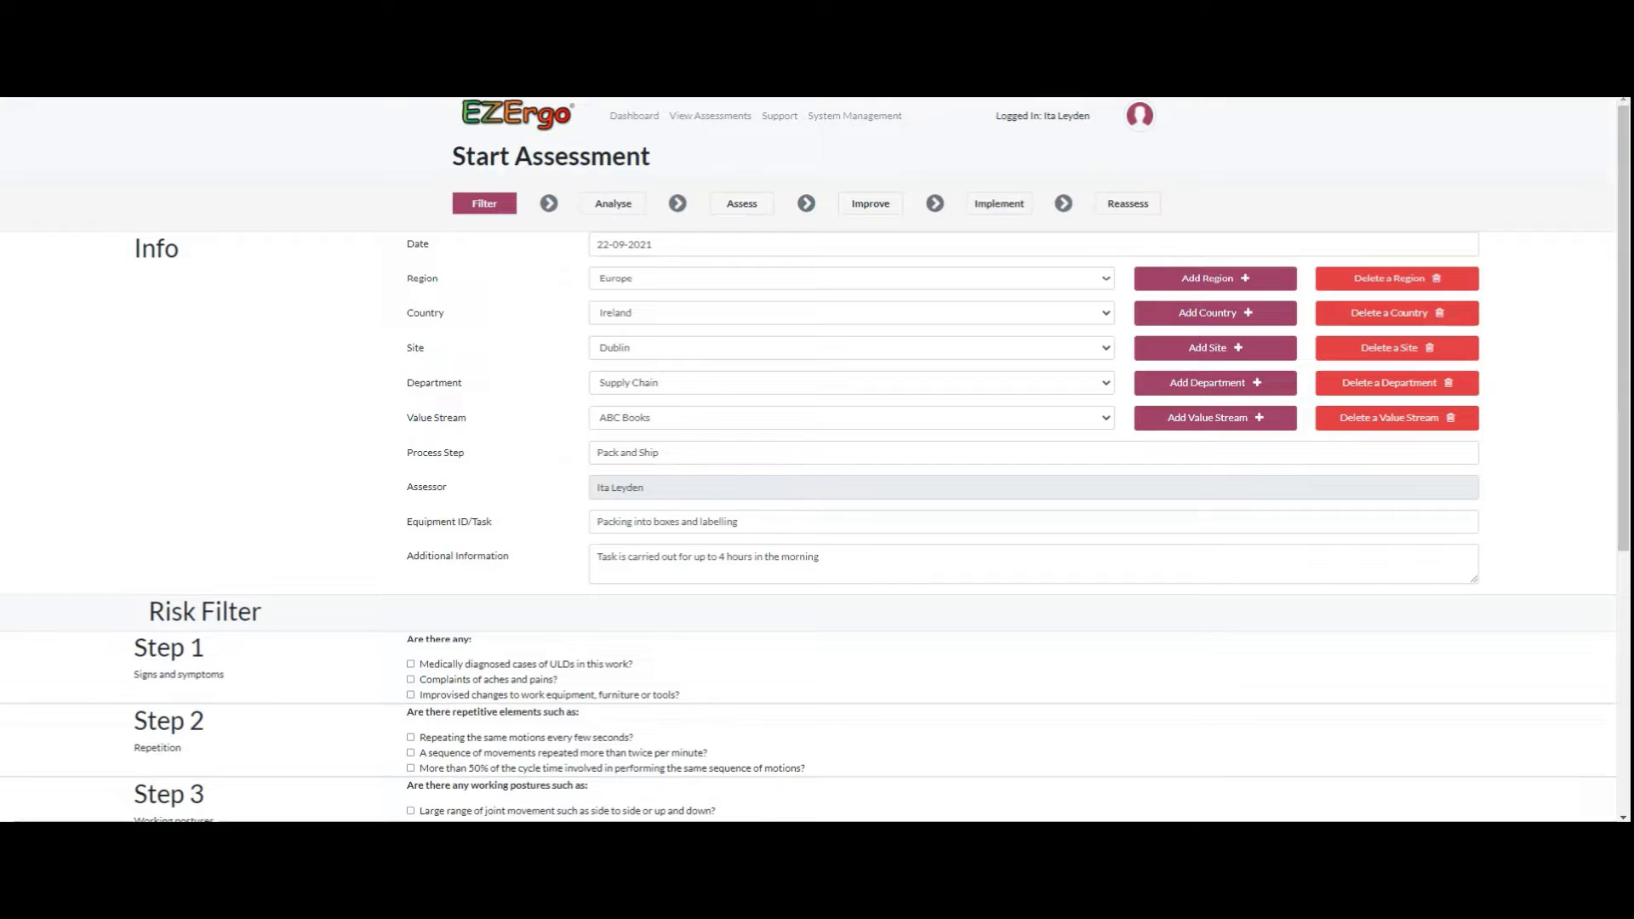
Step: In the risk filter, tick large range of joint movement, complaints of aches and pains, and pushing, pulling, moving things, and submit the assessment
{"action": "scroll", "coordinate": [817, 459], "scroll_direction": "down", "scroll_amount": 2}
{"action": "scroll", "coordinate": [817, 460], "scroll_direction": "down", "scroll_amount": 3}
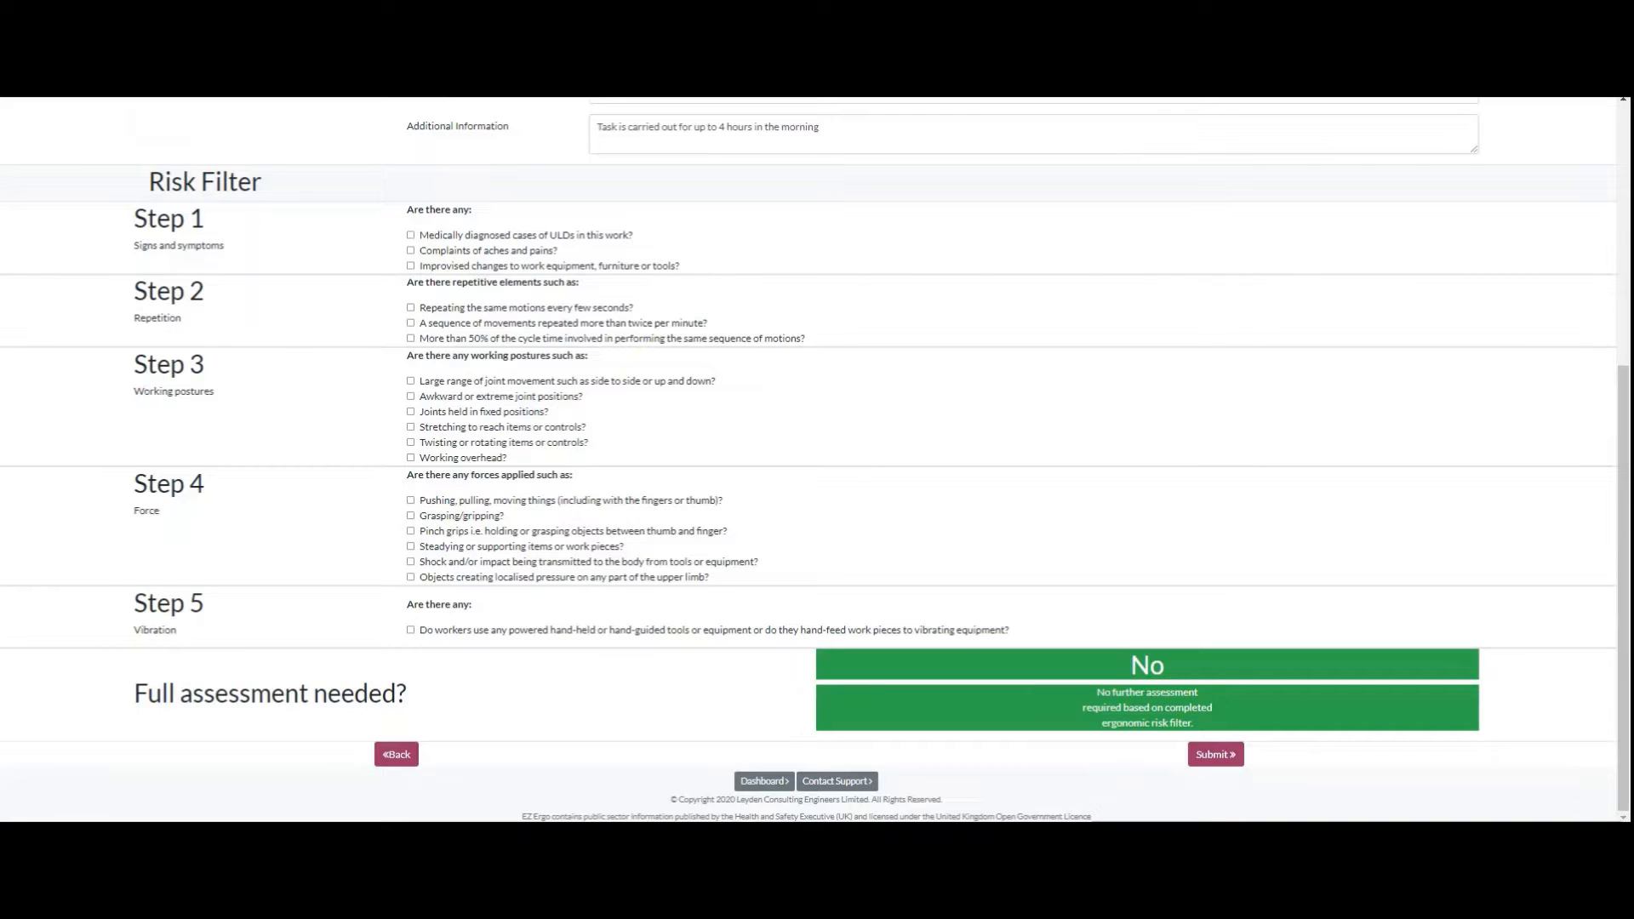
{"action": "left_click", "coordinate": [410, 381]}
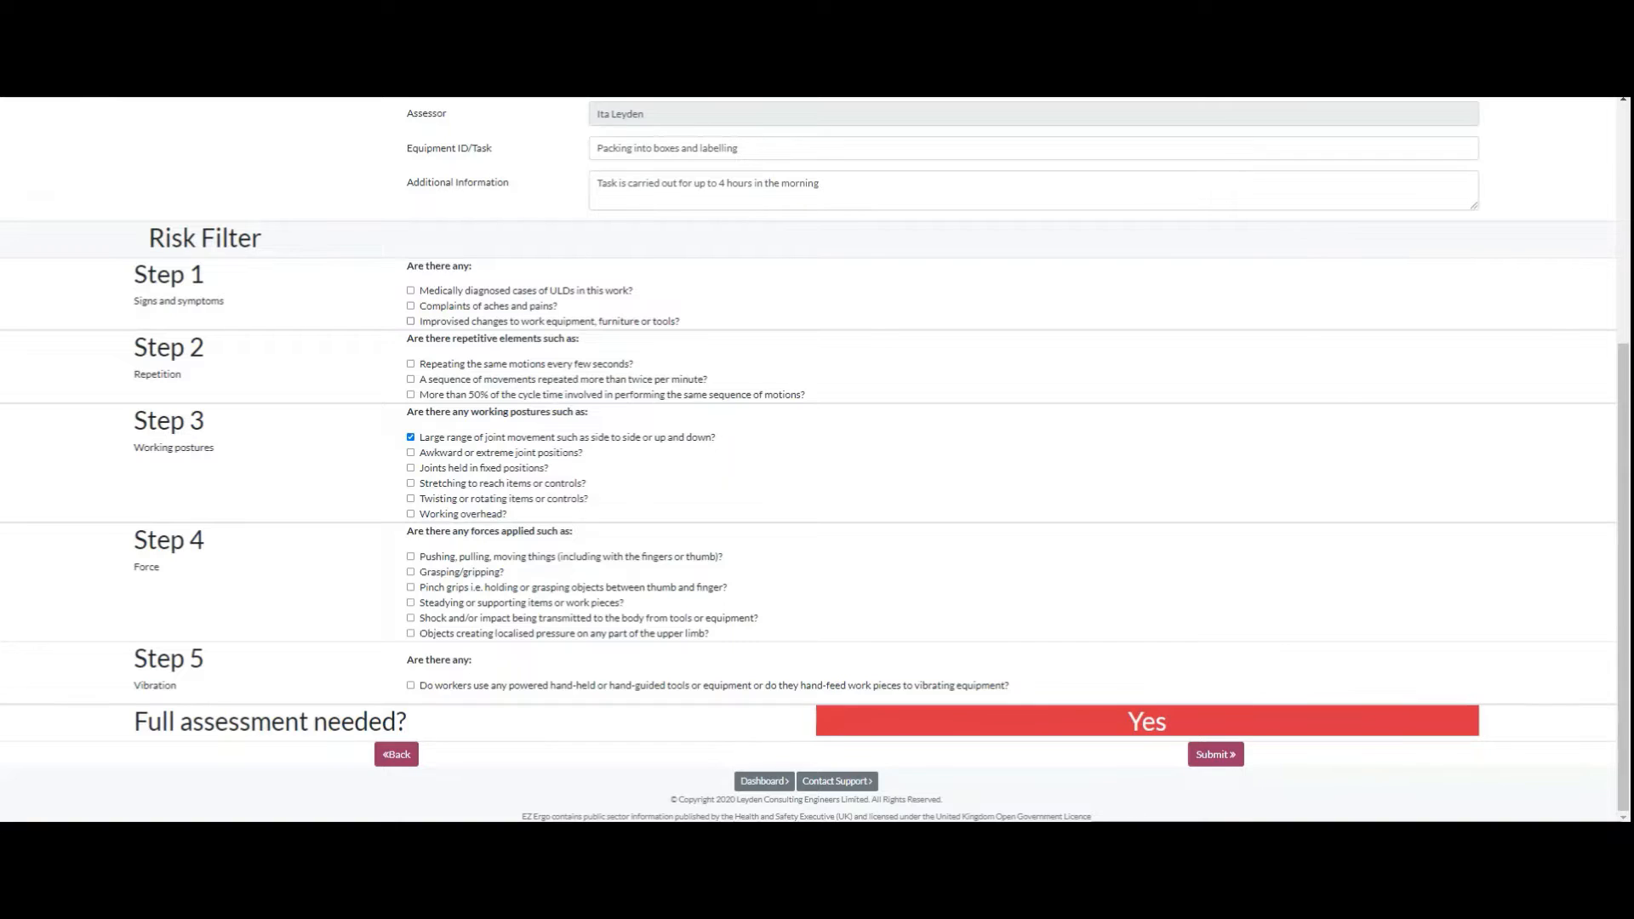
{"action": "left_click", "coordinate": [410, 306]}
{"action": "left_click", "coordinate": [410, 556]}
{"action": "scroll", "coordinate": [808, 460], "scroll_direction": "up", "scroll_amount": 5}
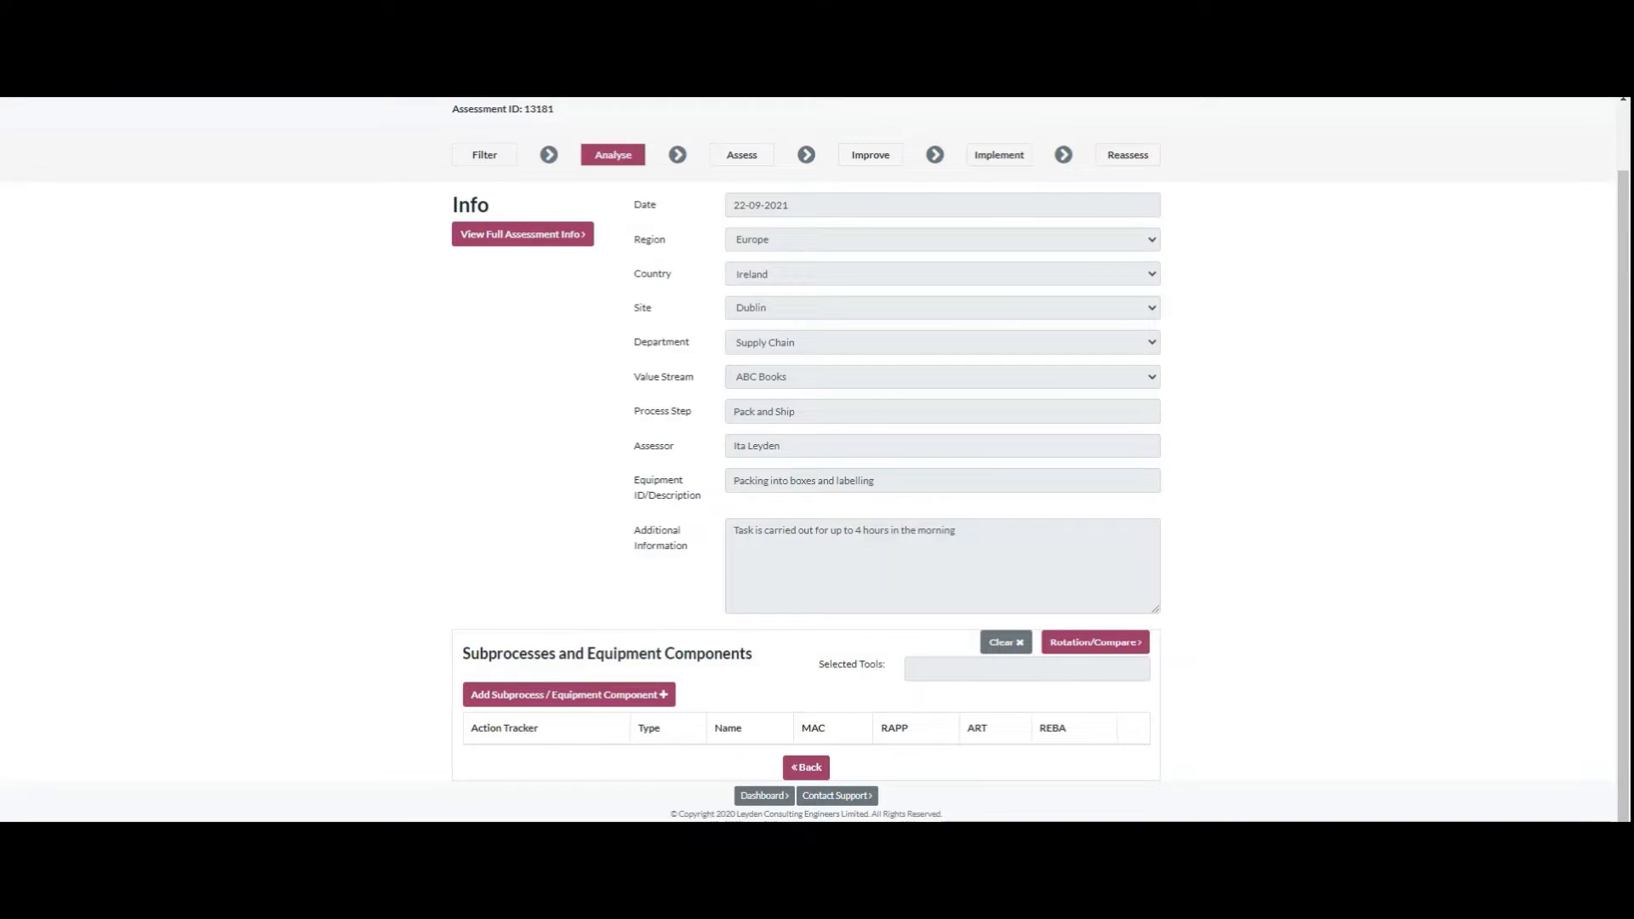
Step: Add a subprocess named "Packing boxes" to the assessment
{"action": "left_click", "coordinate": [569, 694]}
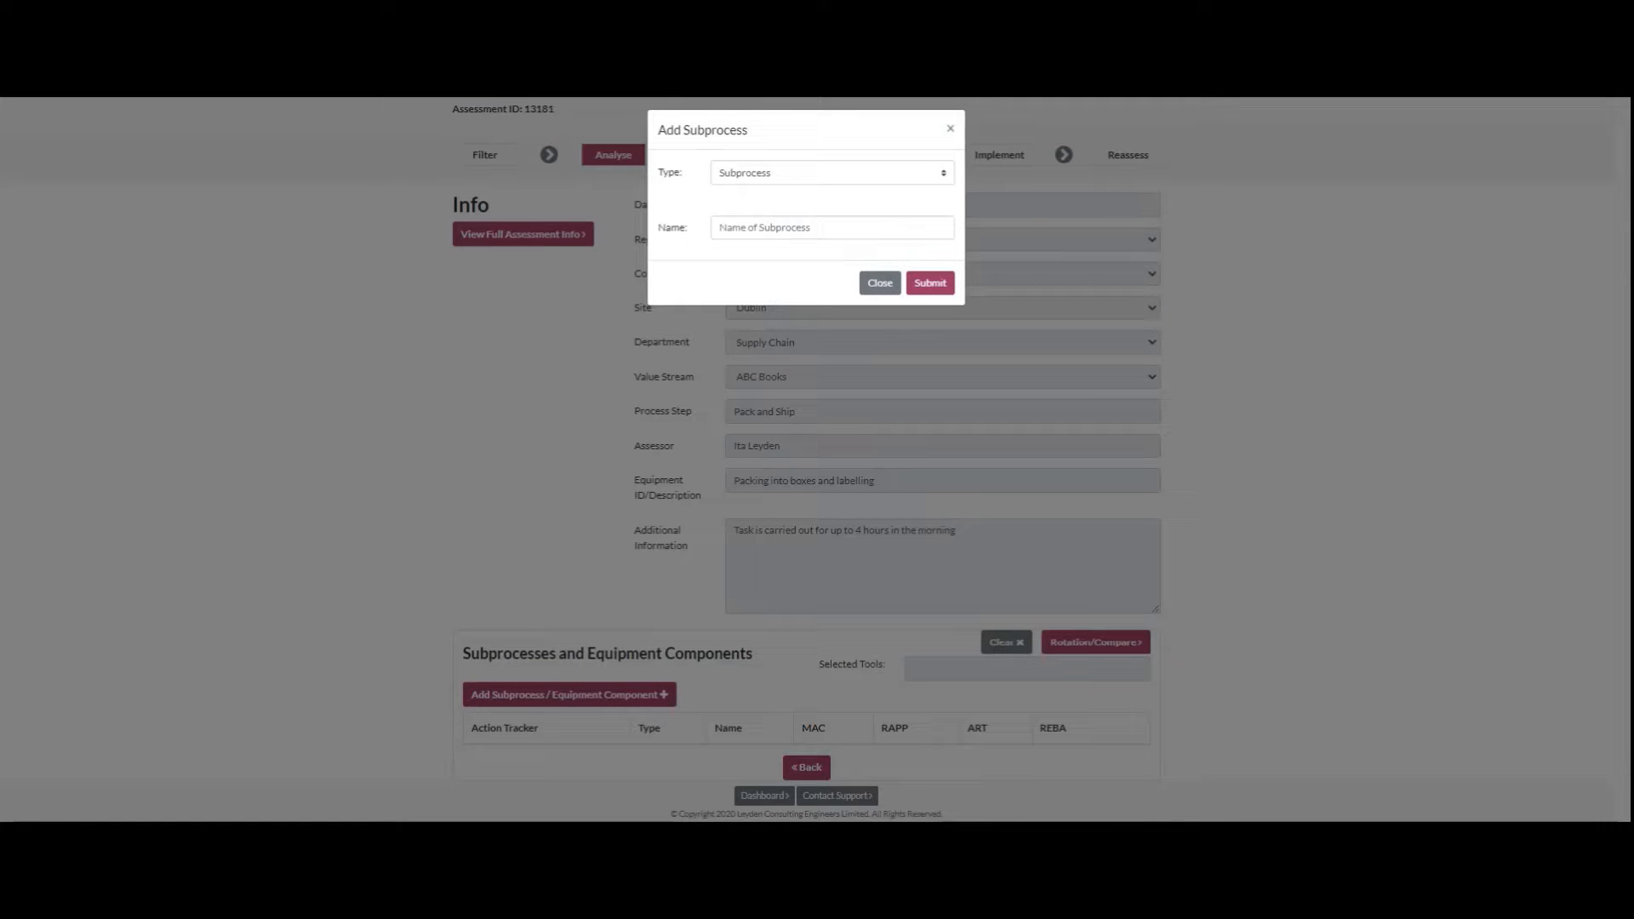
{"action": "left_click", "coordinate": [831, 228]}
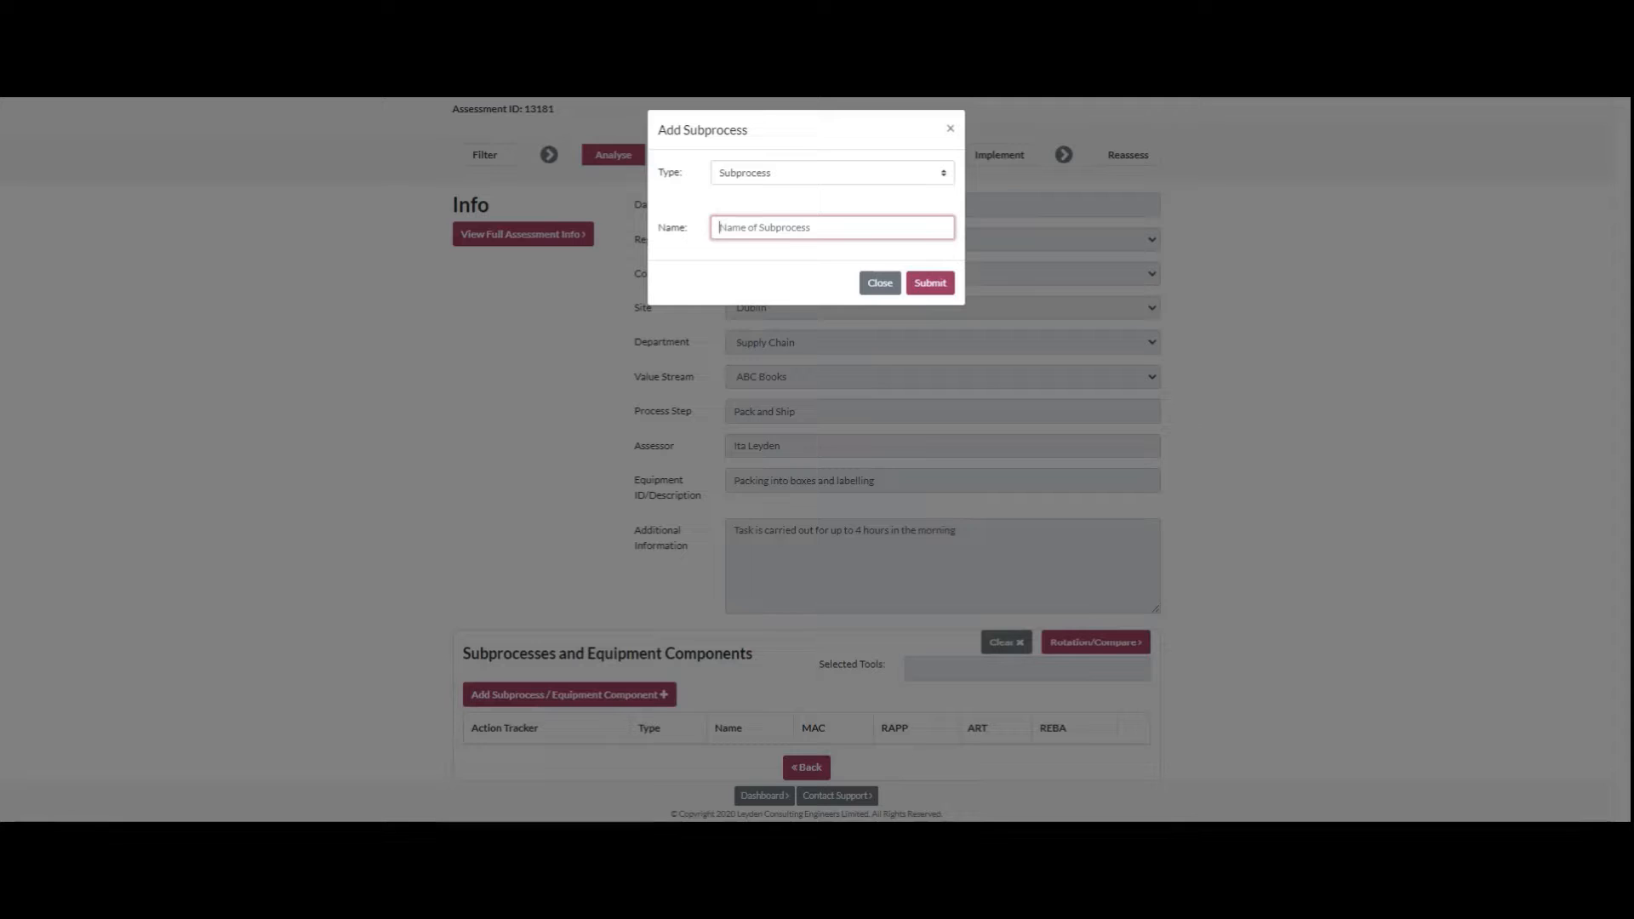
{"action": "type", "text": "Packing boxes"}
{"action": "left_click", "coordinate": [930, 282]}
{"action": "scroll", "coordinate": [806, 459], "scroll_direction": "down", "scroll_amount": 1}
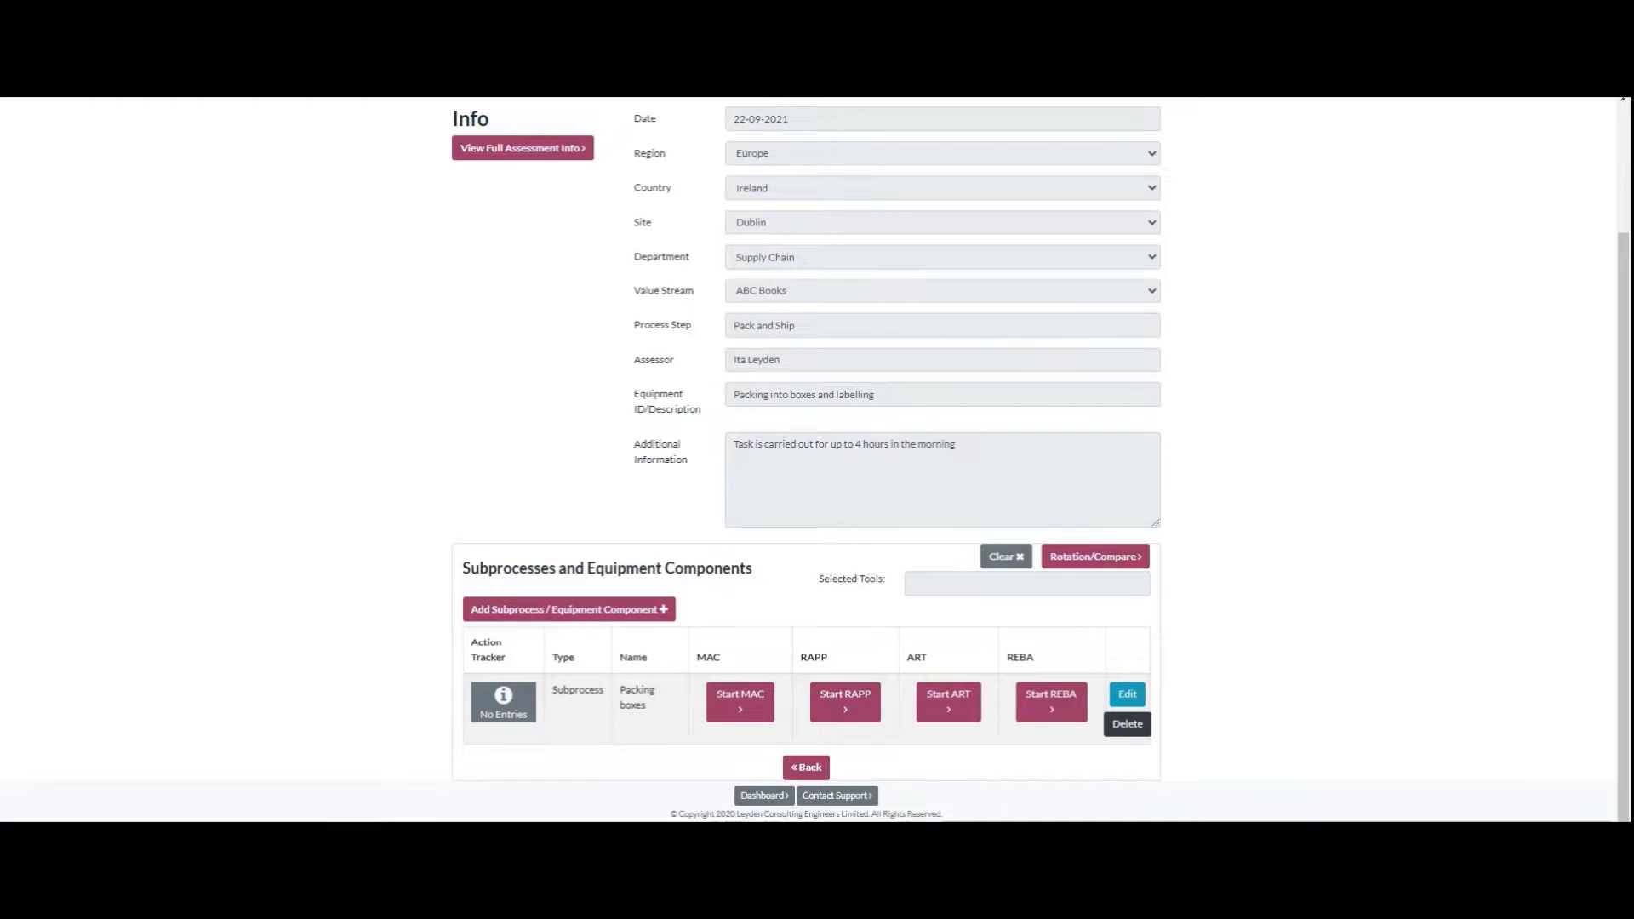
Step: Add a second subprocess named "placing on labels"
{"action": "scroll", "coordinate": [809, 459], "scroll_direction": "up", "scroll_amount": 2}
{"action": "scroll", "coordinate": [809, 460], "scroll_direction": "down", "scroll_amount": 2}
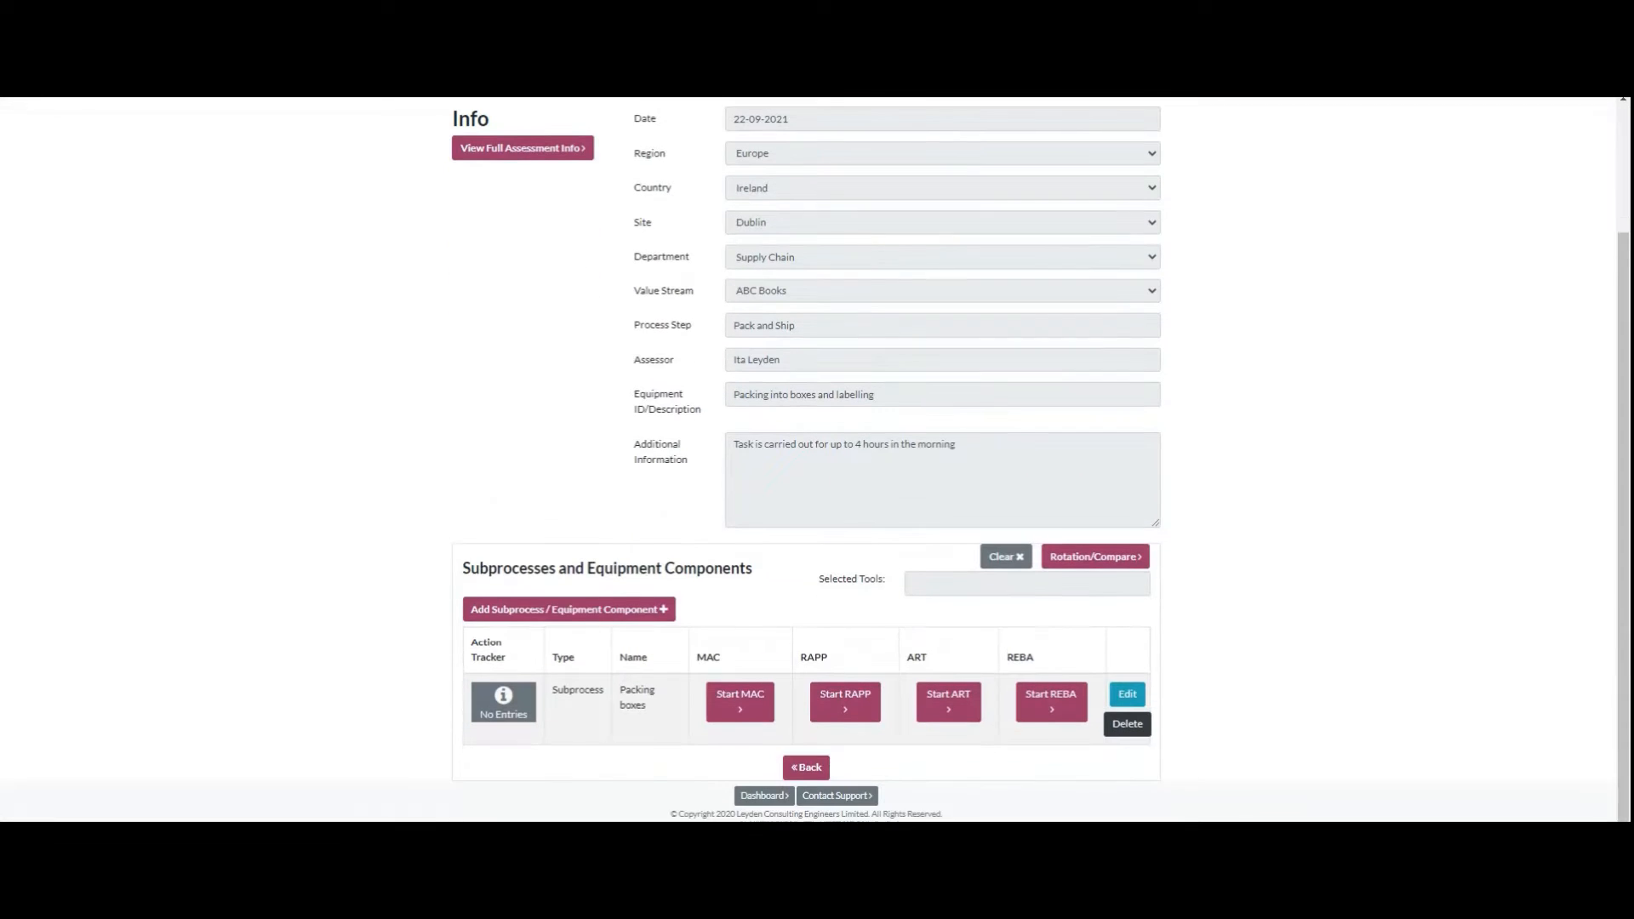
{"action": "left_click", "coordinate": [569, 609]}
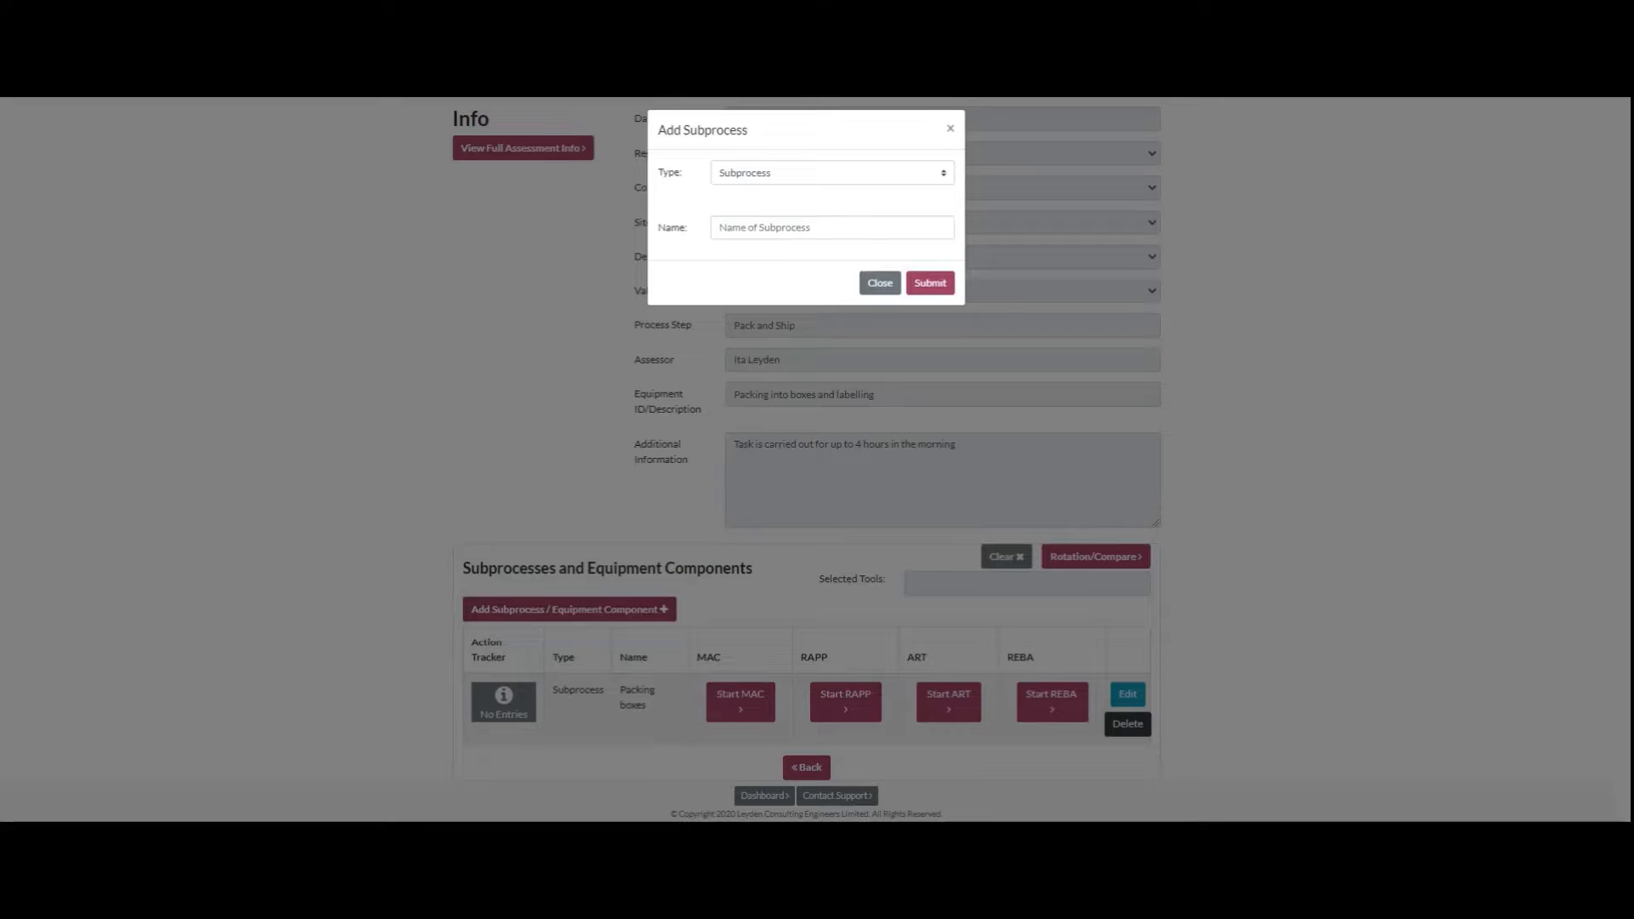
{"action": "left_click", "coordinate": [831, 228]}
{"action": "type", "text": "pl"}
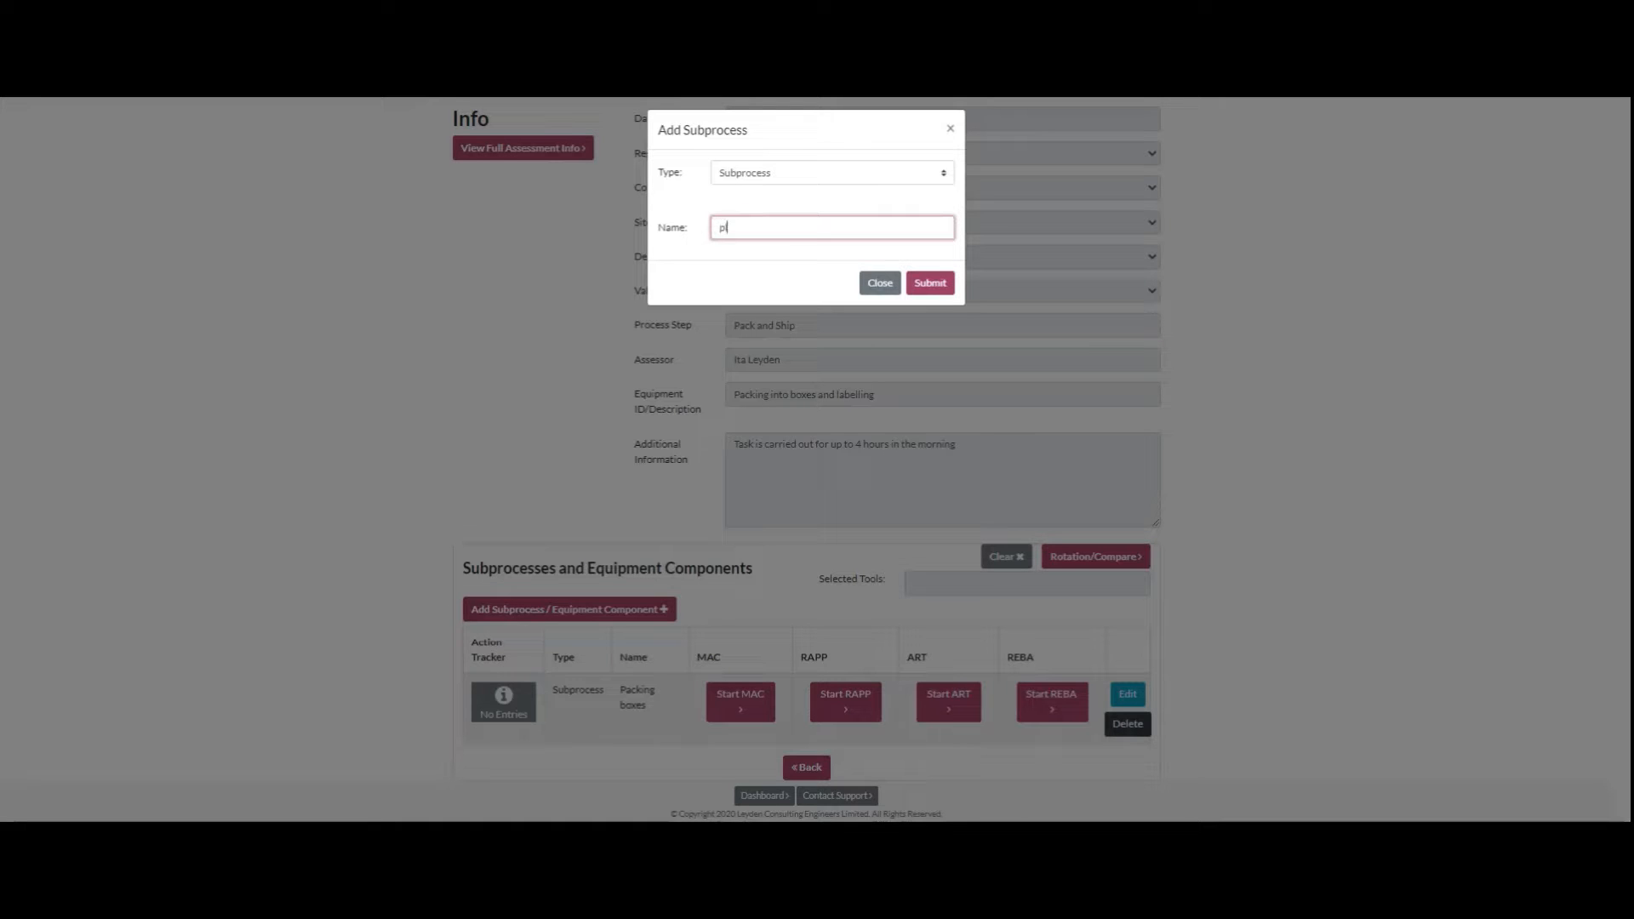
{"action": "type", "text": "ciacing on labels"}
{"action": "key", "text": "Return"}
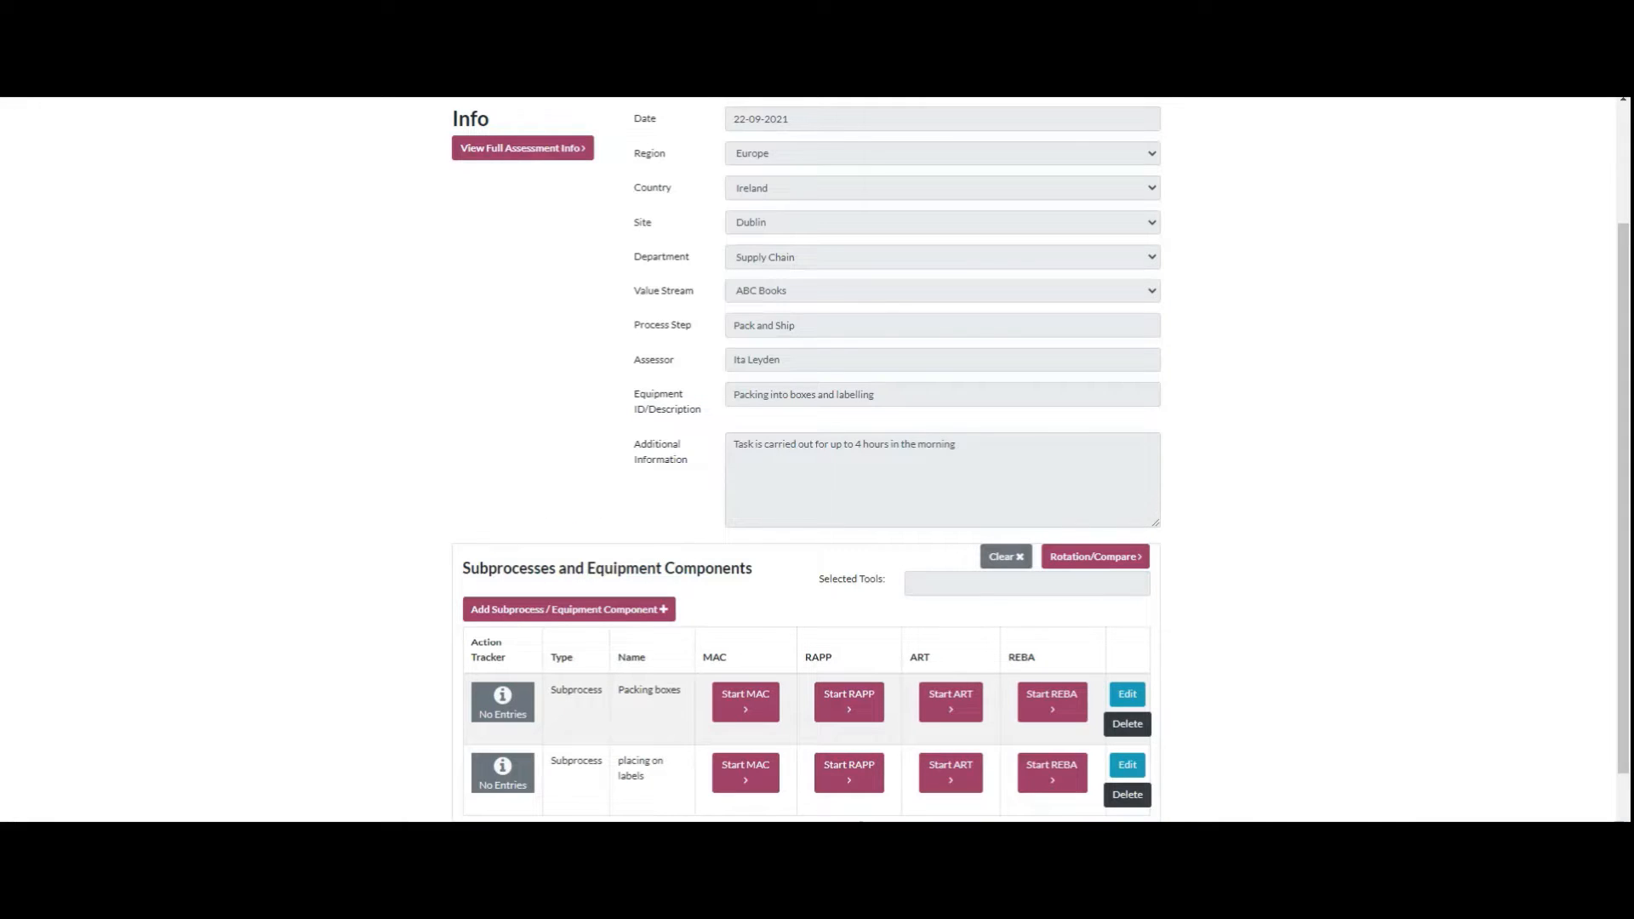
Step: Review the assessment details and the MAC, RAPP, ART and REBA tools offered for both subprocesses
{"action": "scroll", "coordinate": [805, 459], "scroll_direction": "down", "scroll_amount": 1}
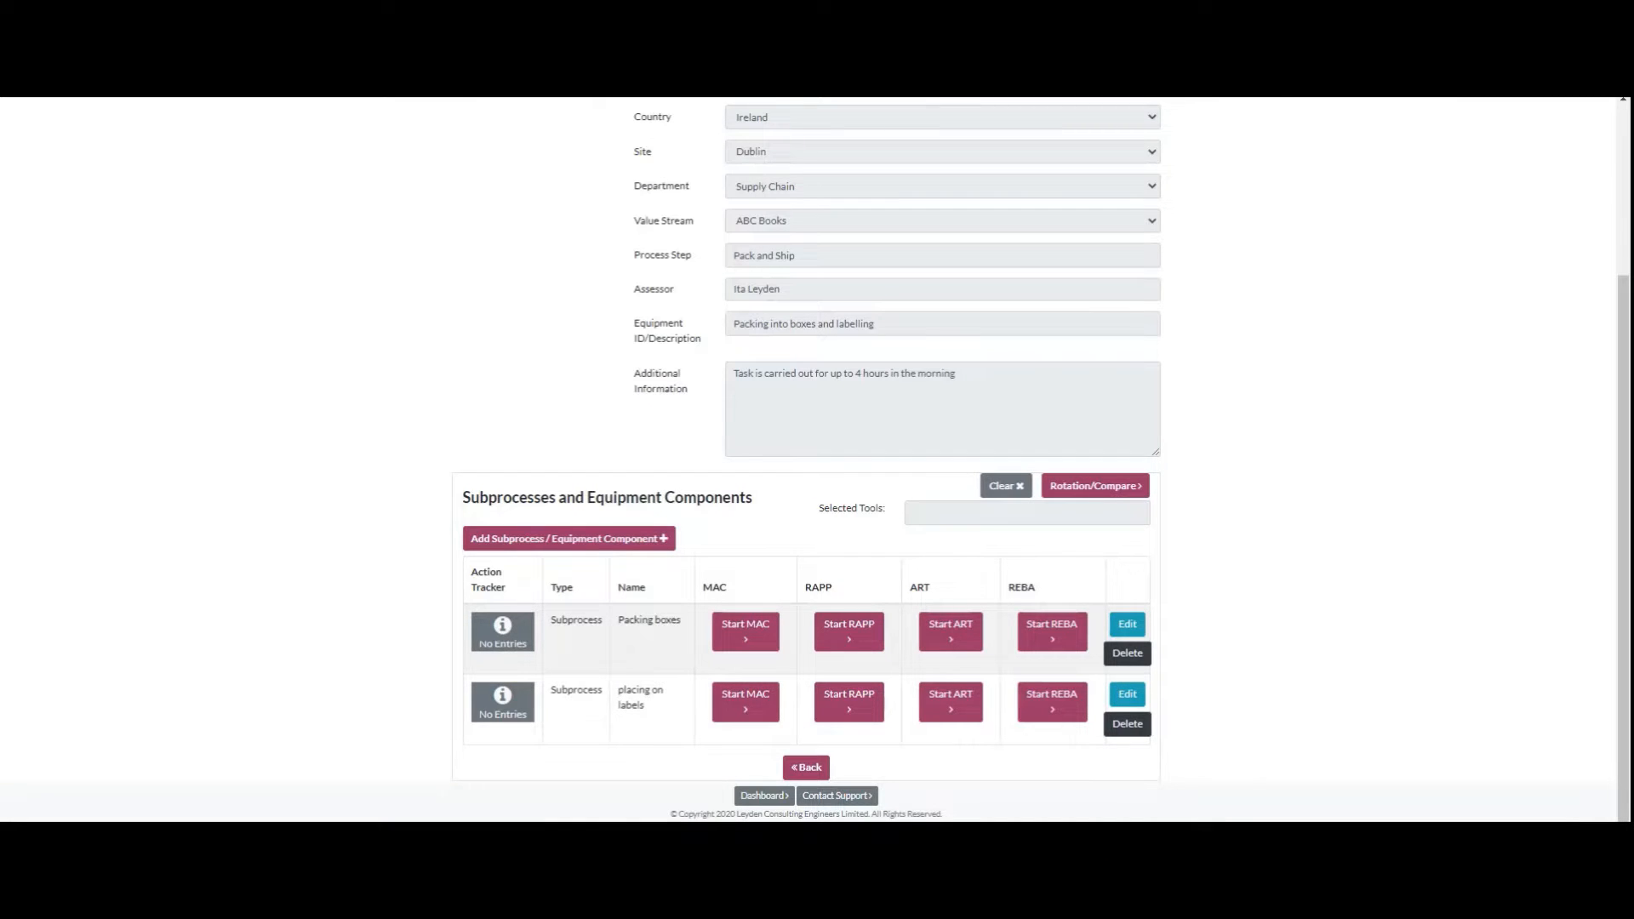
{"action": "scroll", "coordinate": [806, 460], "scroll_direction": "up", "scroll_amount": 2}
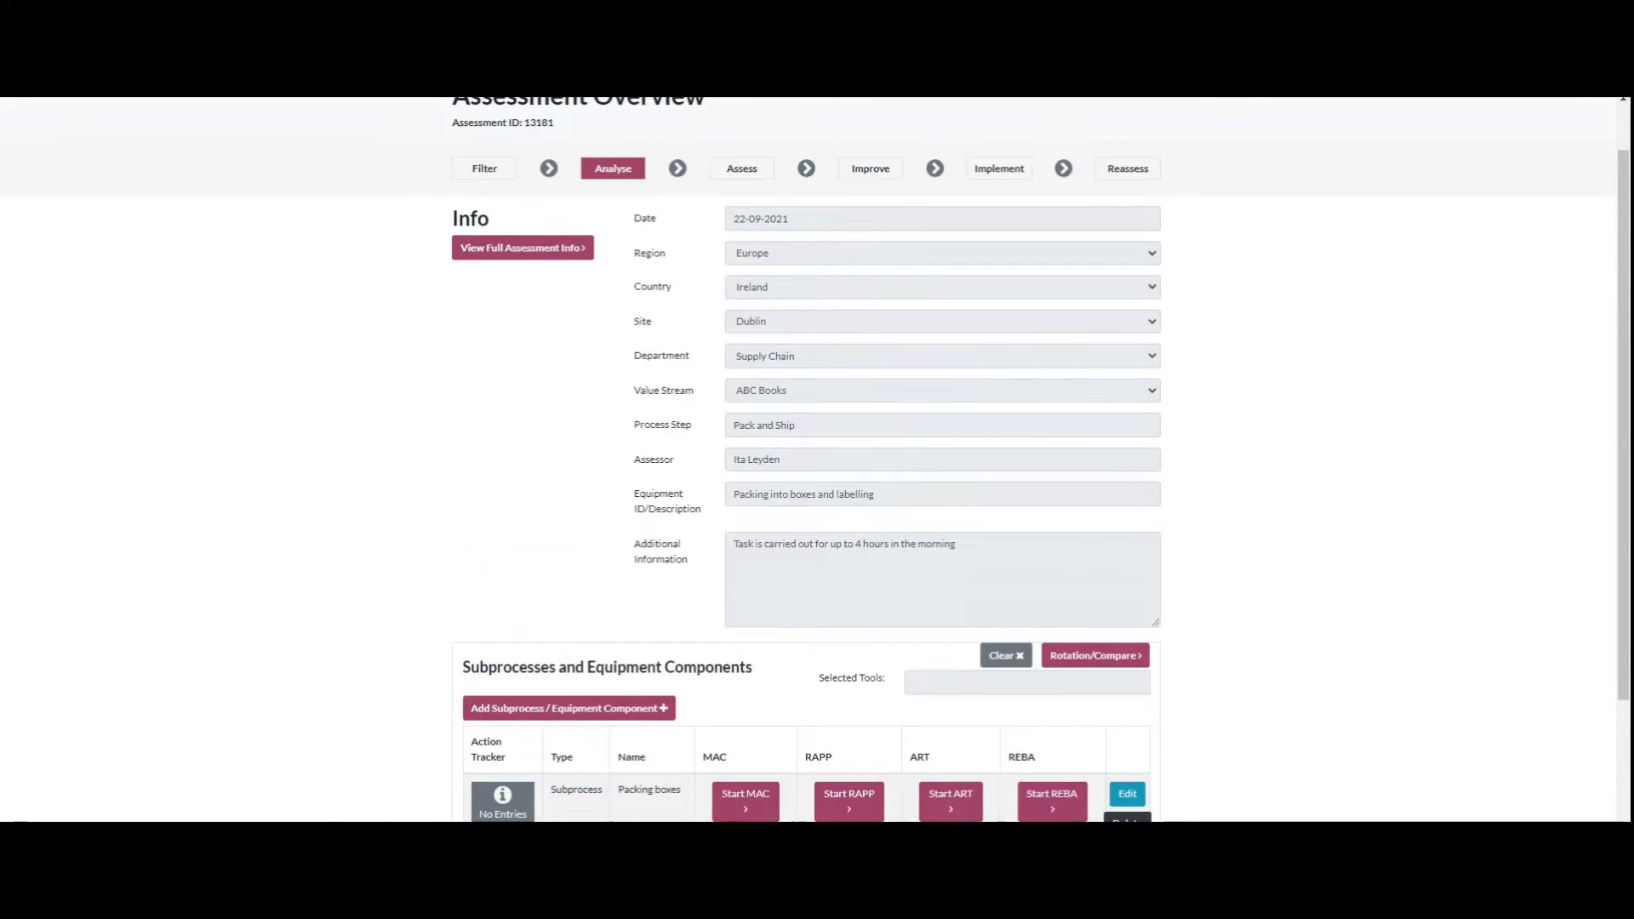
{"action": "scroll", "coordinate": [806, 460], "scroll_direction": "down", "scroll_amount": 2}
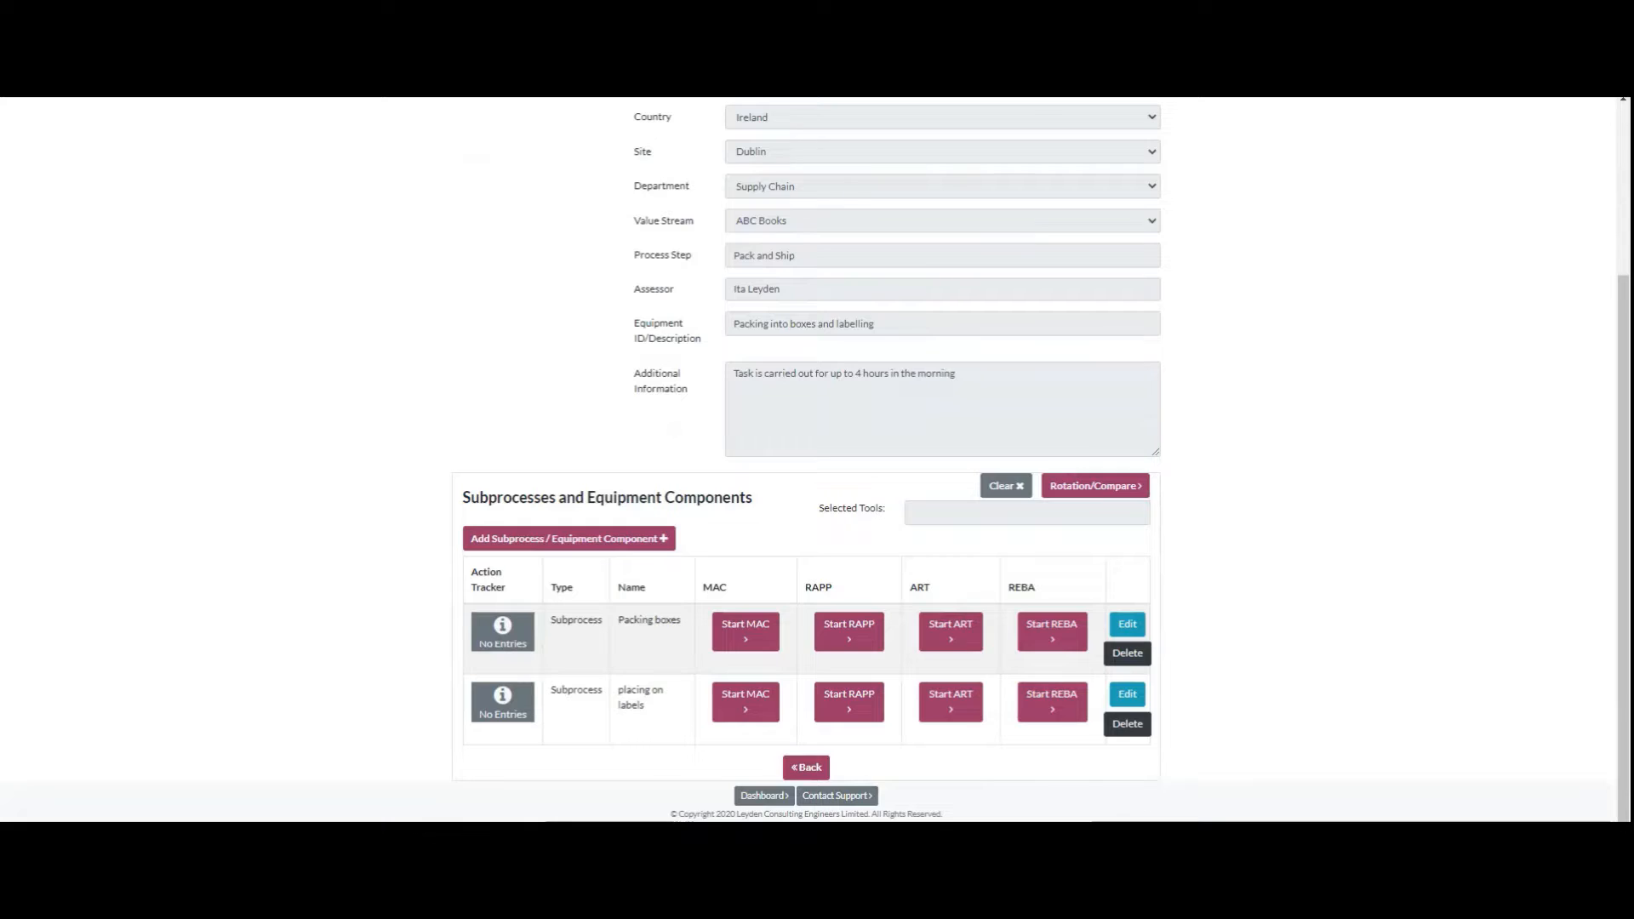
{"action": "scroll", "coordinate": [806, 460], "scroll_direction": "up", "scroll_amount": 3}
{"action": "scroll", "coordinate": [806, 460], "scroll_direction": "down", "scroll_amount": 3}
{"action": "scroll", "coordinate": [805, 460], "scroll_direction": "up", "scroll_amount": 1}
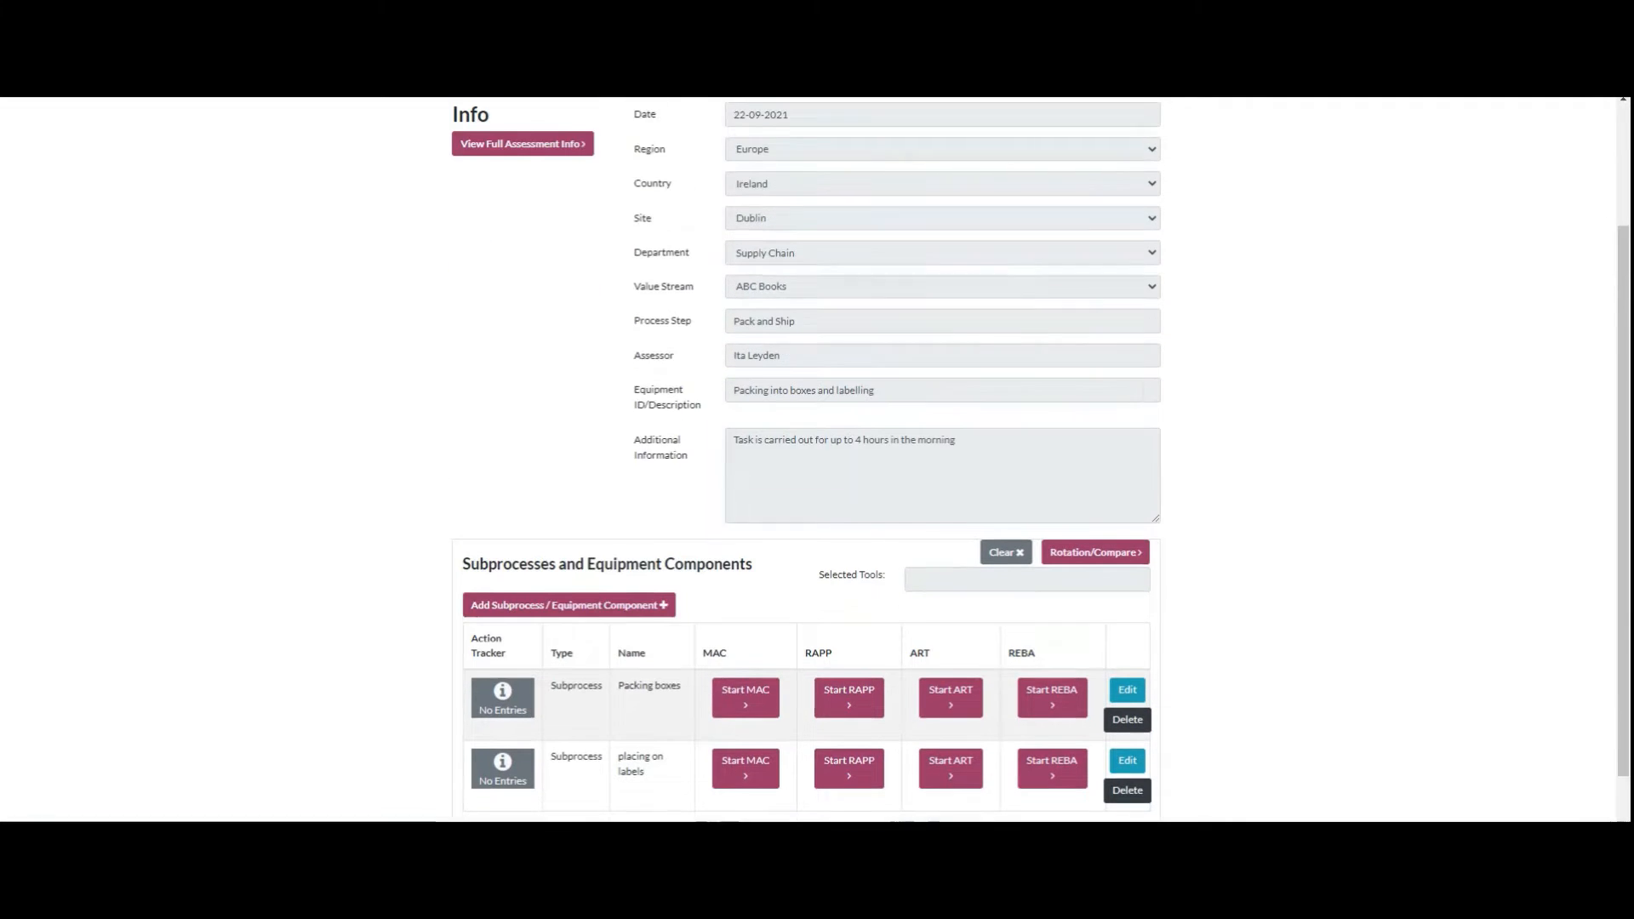
{"action": "scroll", "coordinate": [806, 459], "scroll_direction": "up", "scroll_amount": 2}
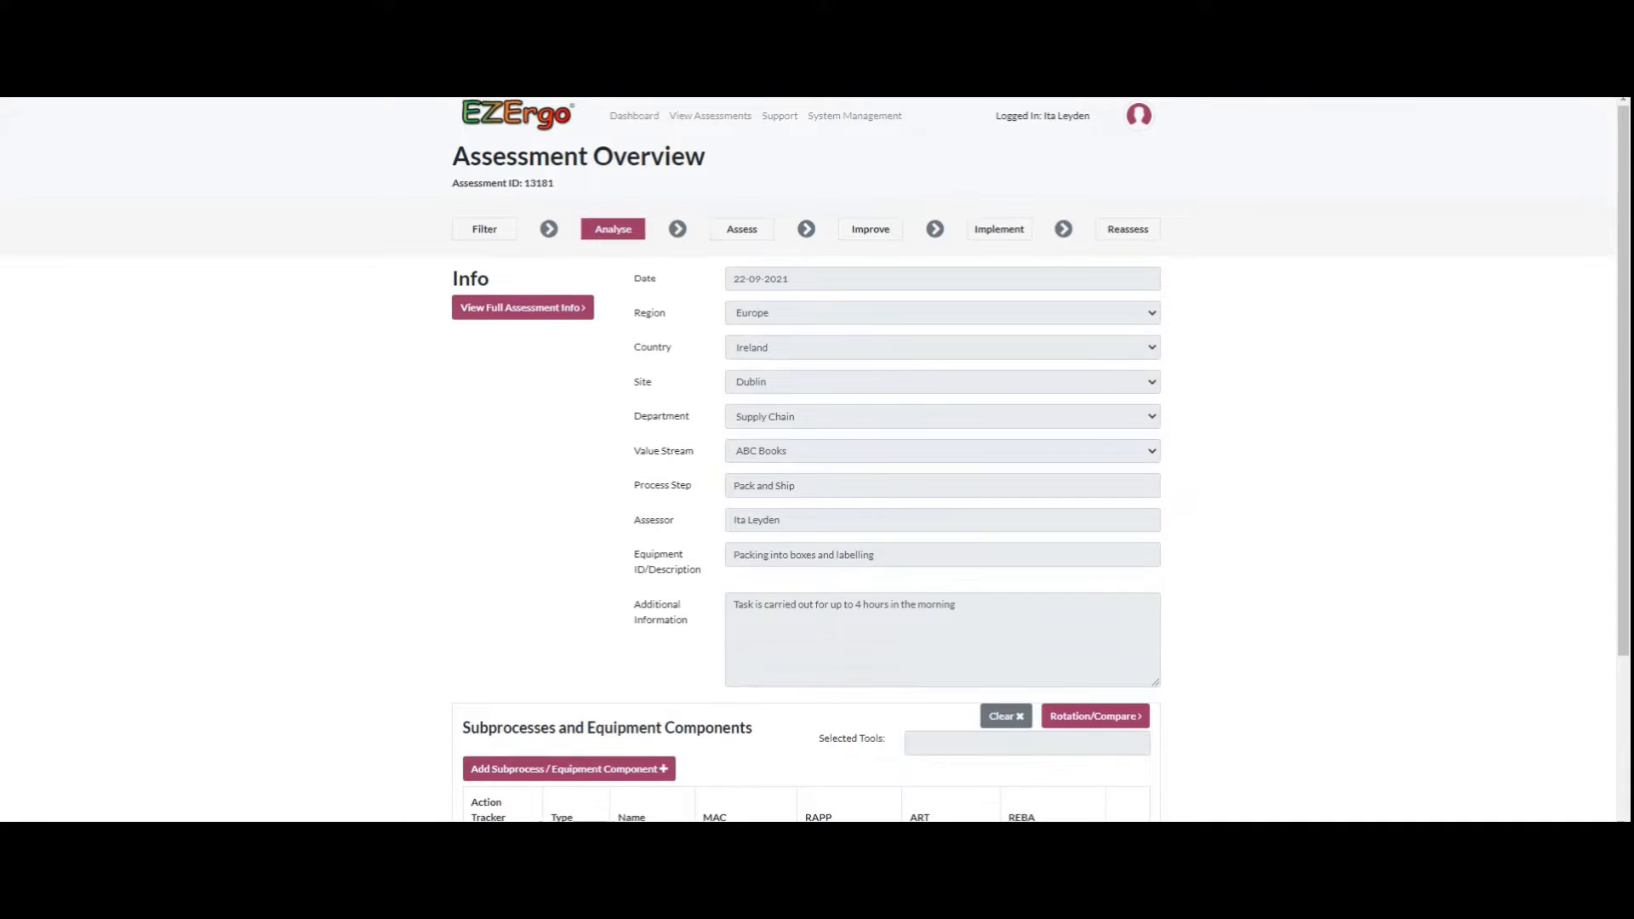
{"action": "scroll", "coordinate": [806, 460], "scroll_direction": "down", "scroll_amount": 3}
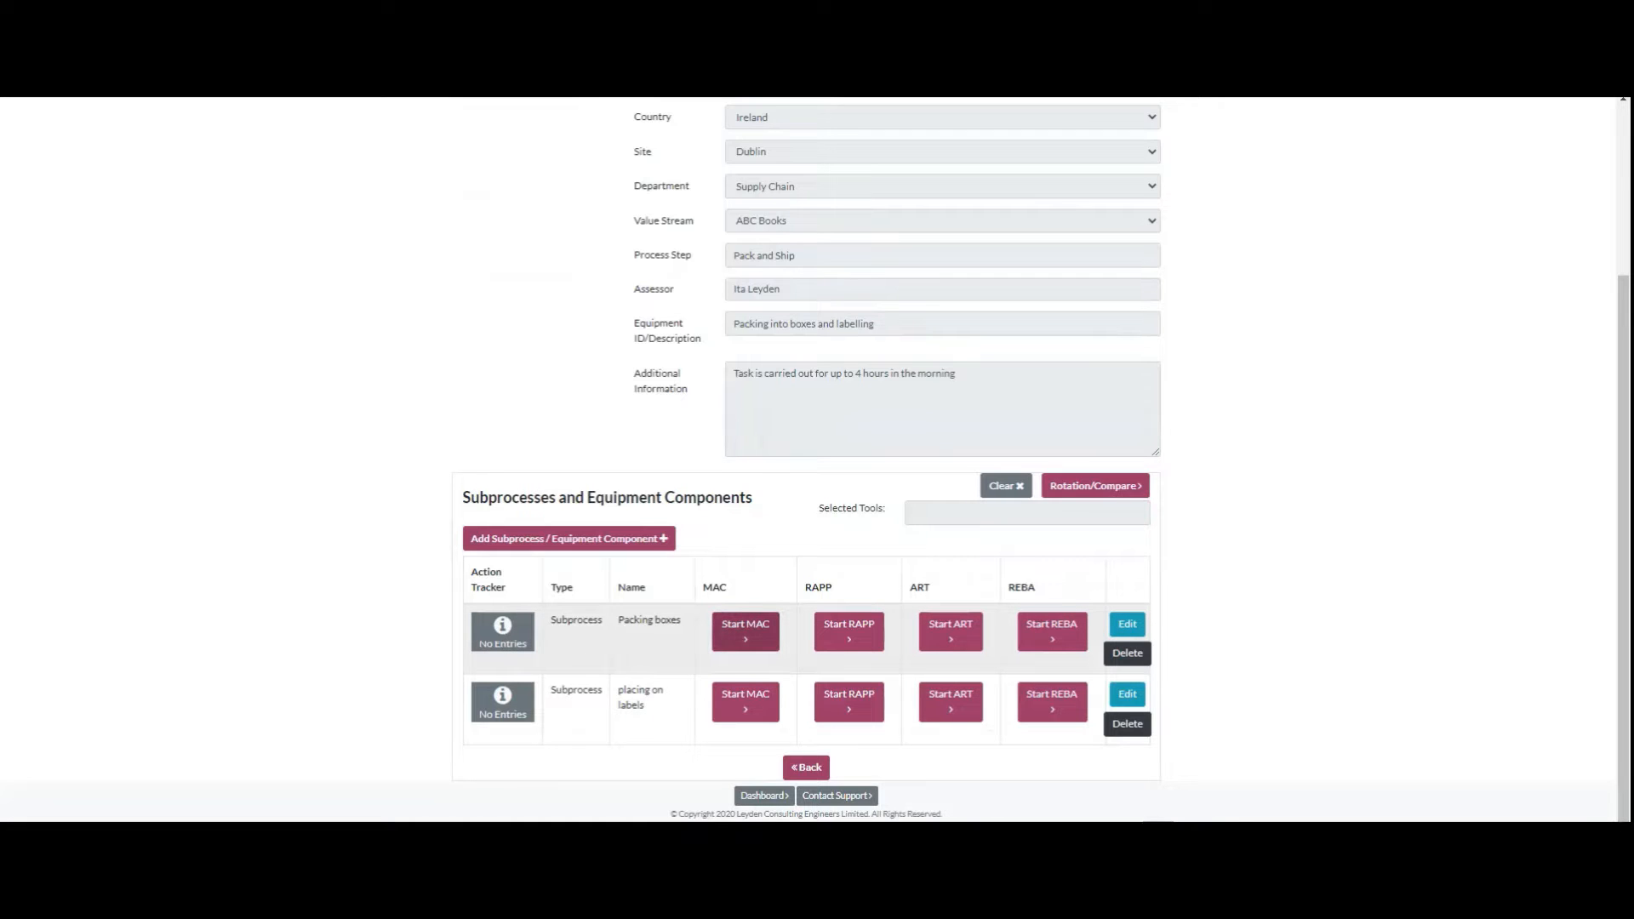
Step: Start the MAC tool for Packing boxes and set the lift load weight and frequency to Green Band, consulting its reference graph
{"action": "left_click", "coordinate": [745, 631]}
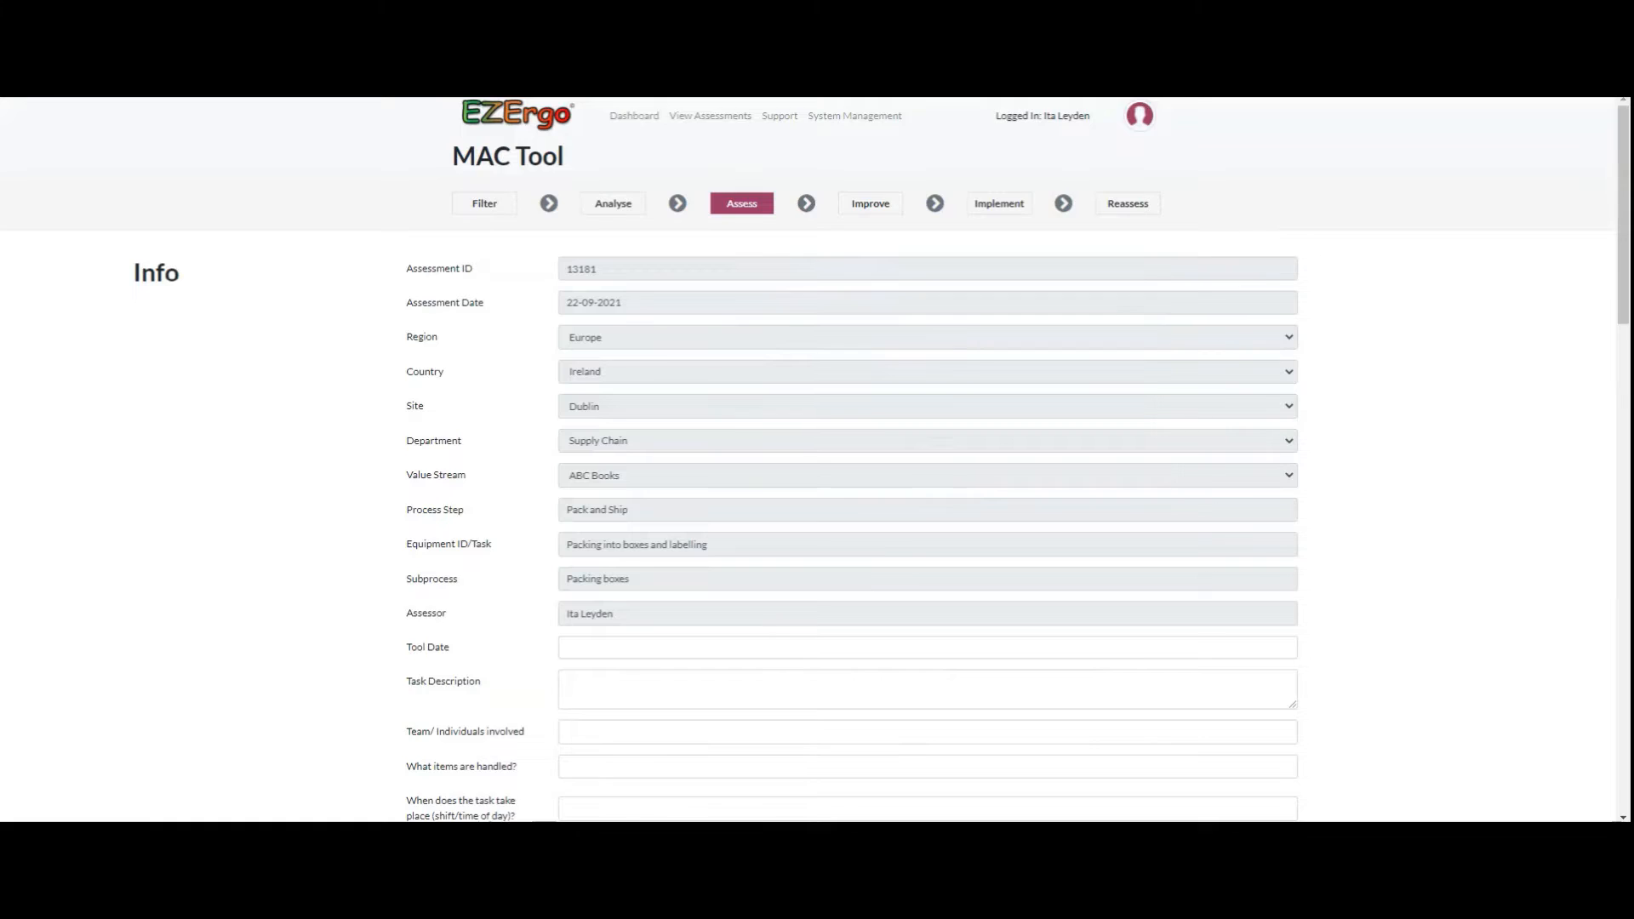
{"action": "scroll", "coordinate": [817, 459], "scroll_direction": "down", "scroll_amount": 8}
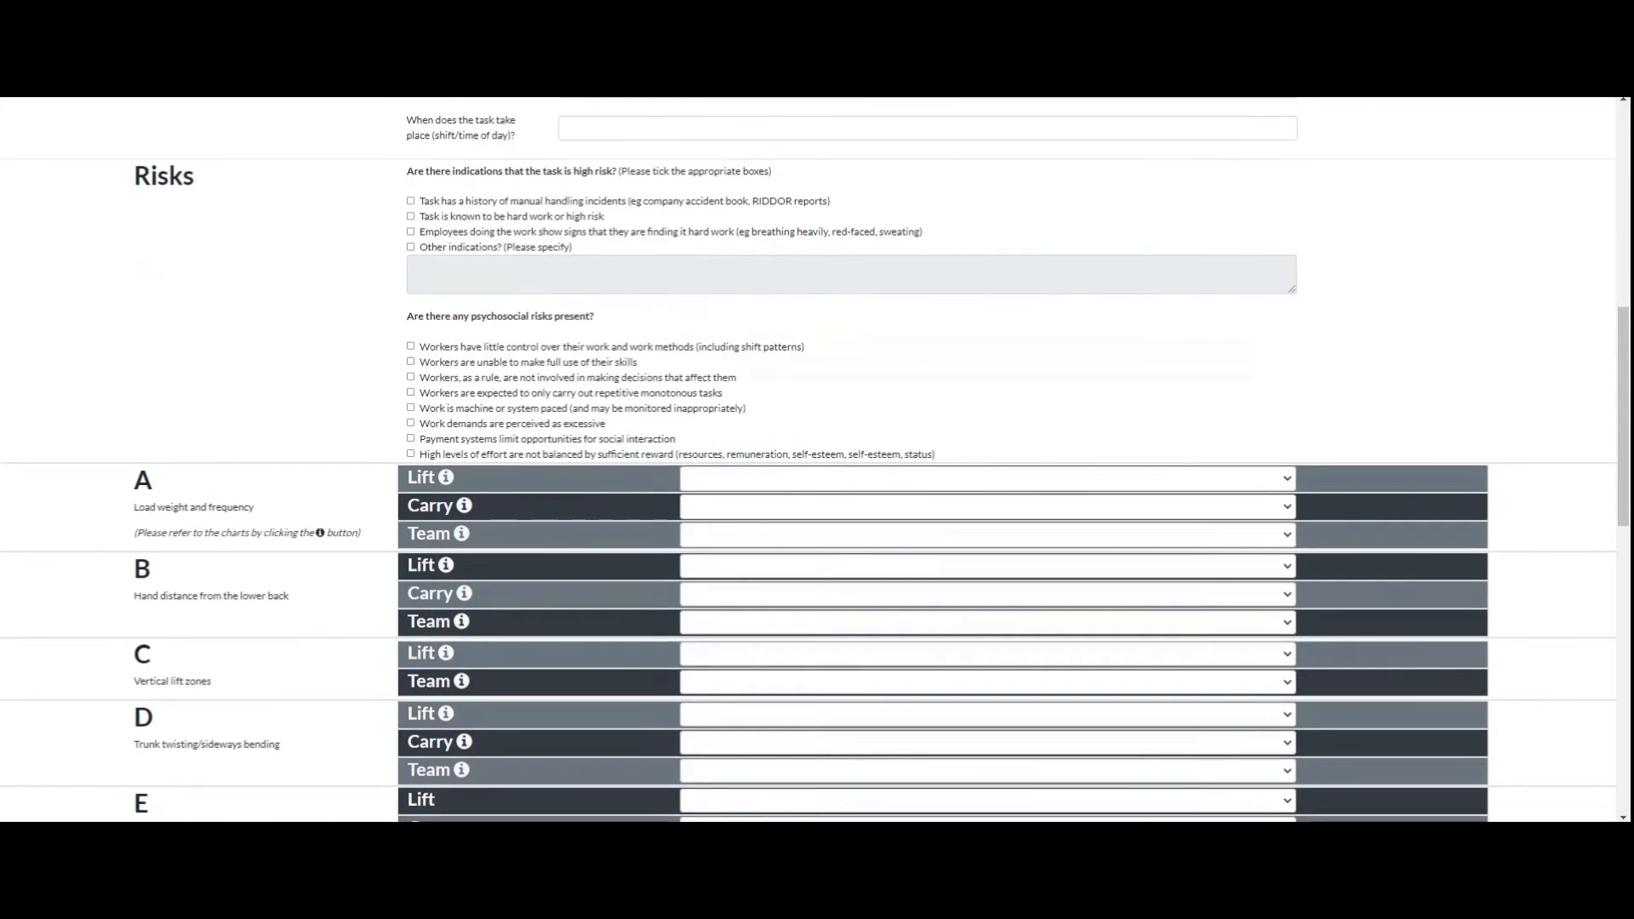
{"action": "scroll", "coordinate": [816, 460], "scroll_direction": "down", "scroll_amount": 2}
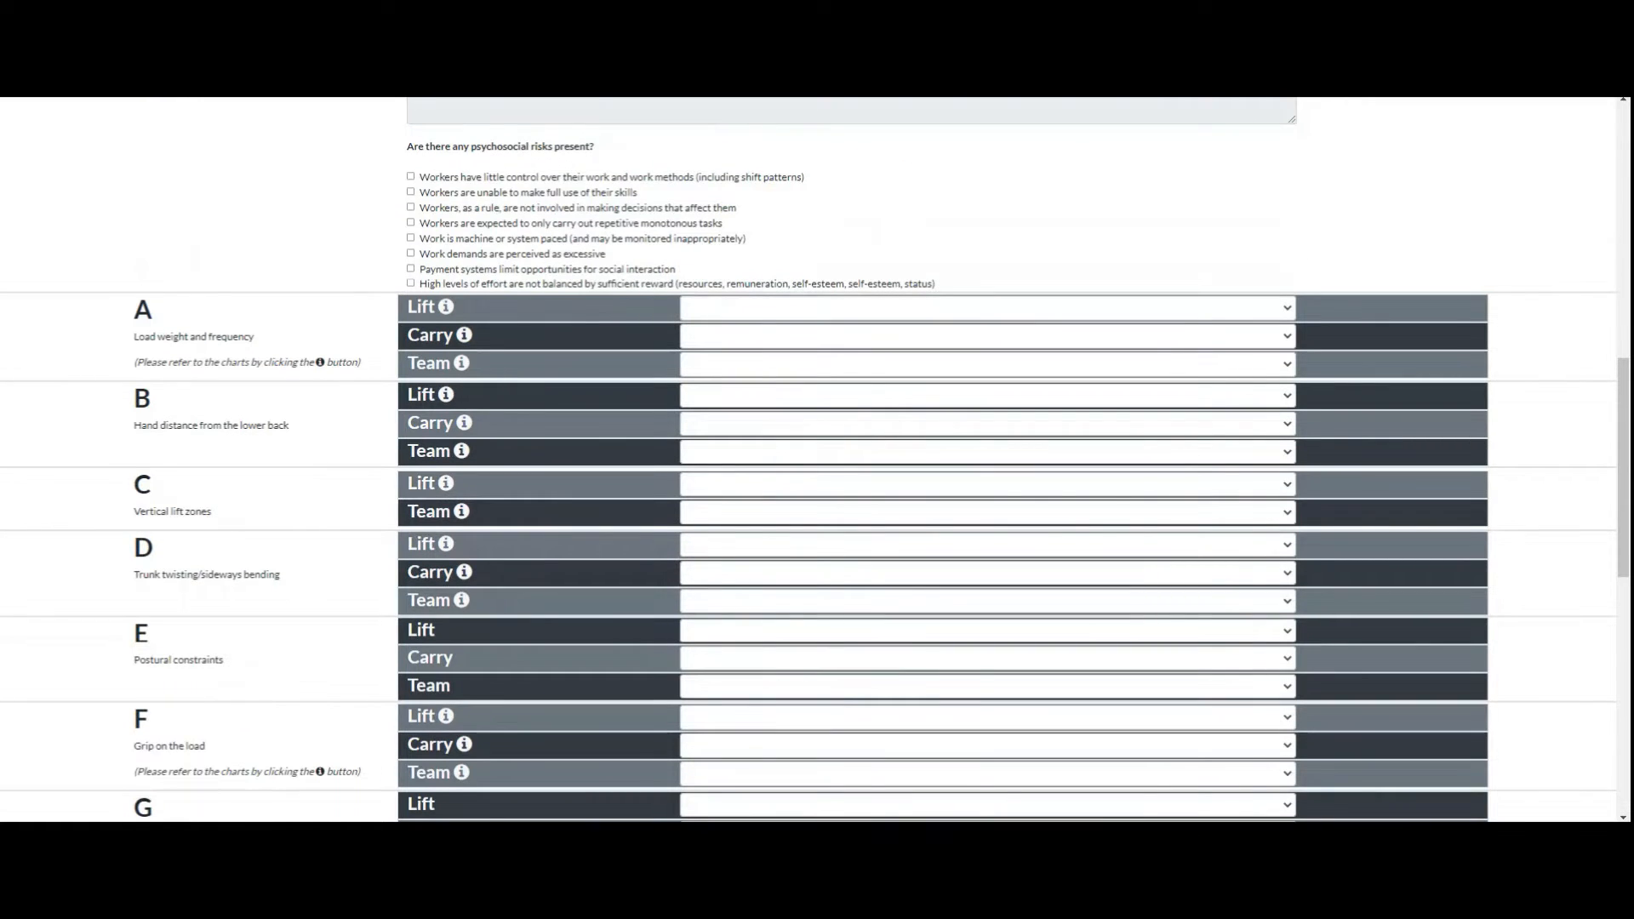
{"action": "left_click", "coordinate": [445, 306]}
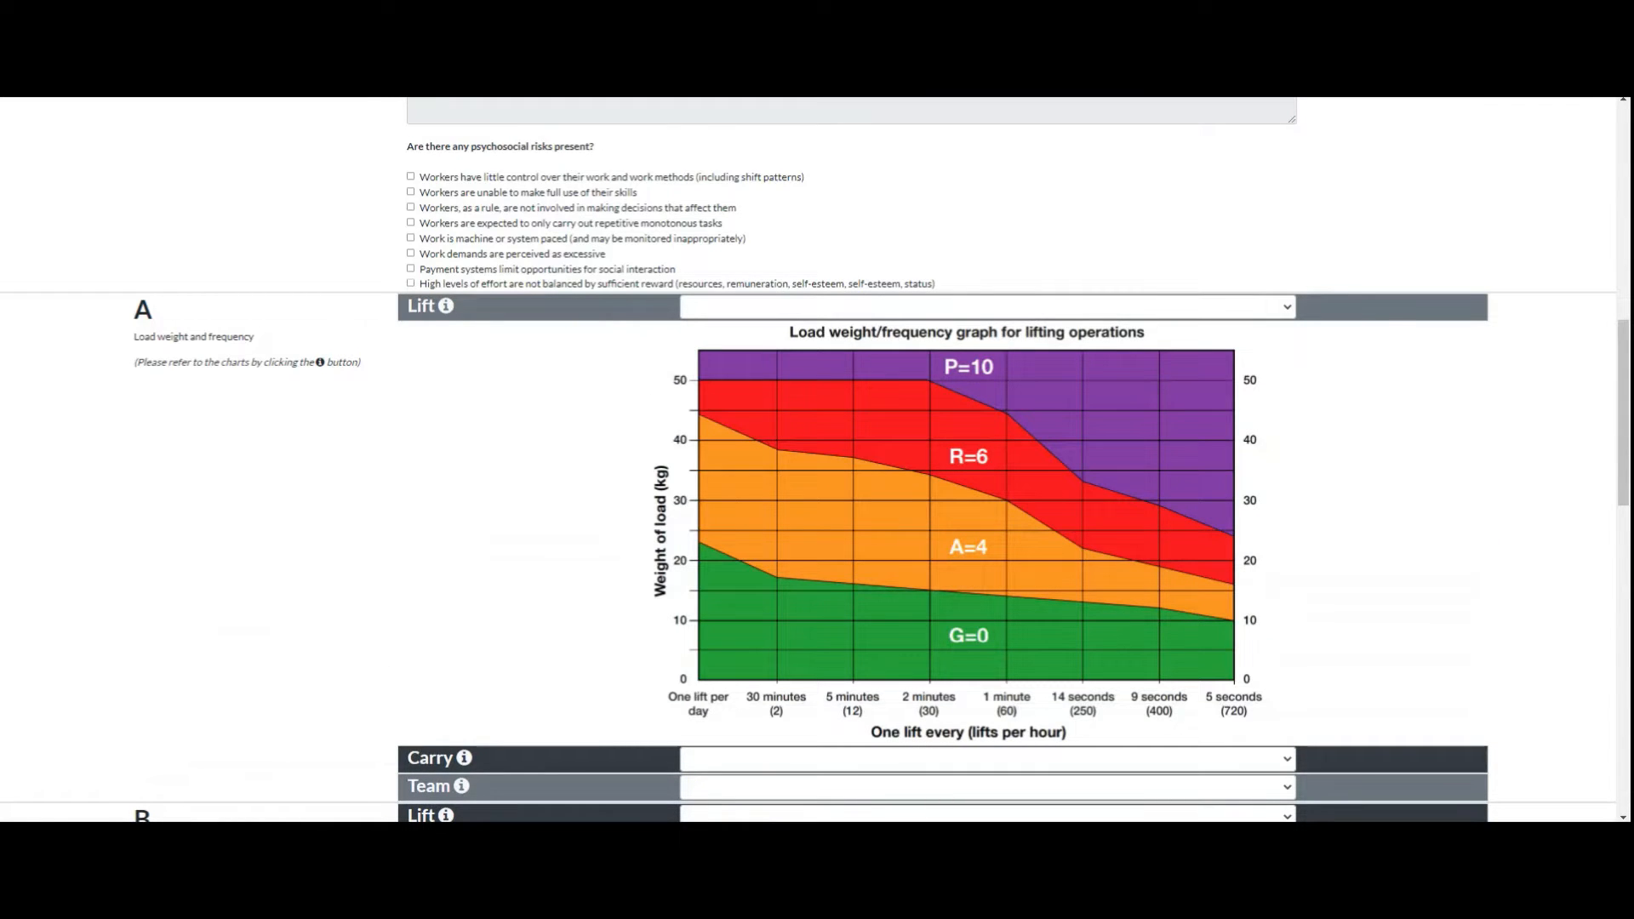
{"action": "left_click", "coordinate": [987, 307]}
{"action": "left_click", "coordinate": [987, 340]}
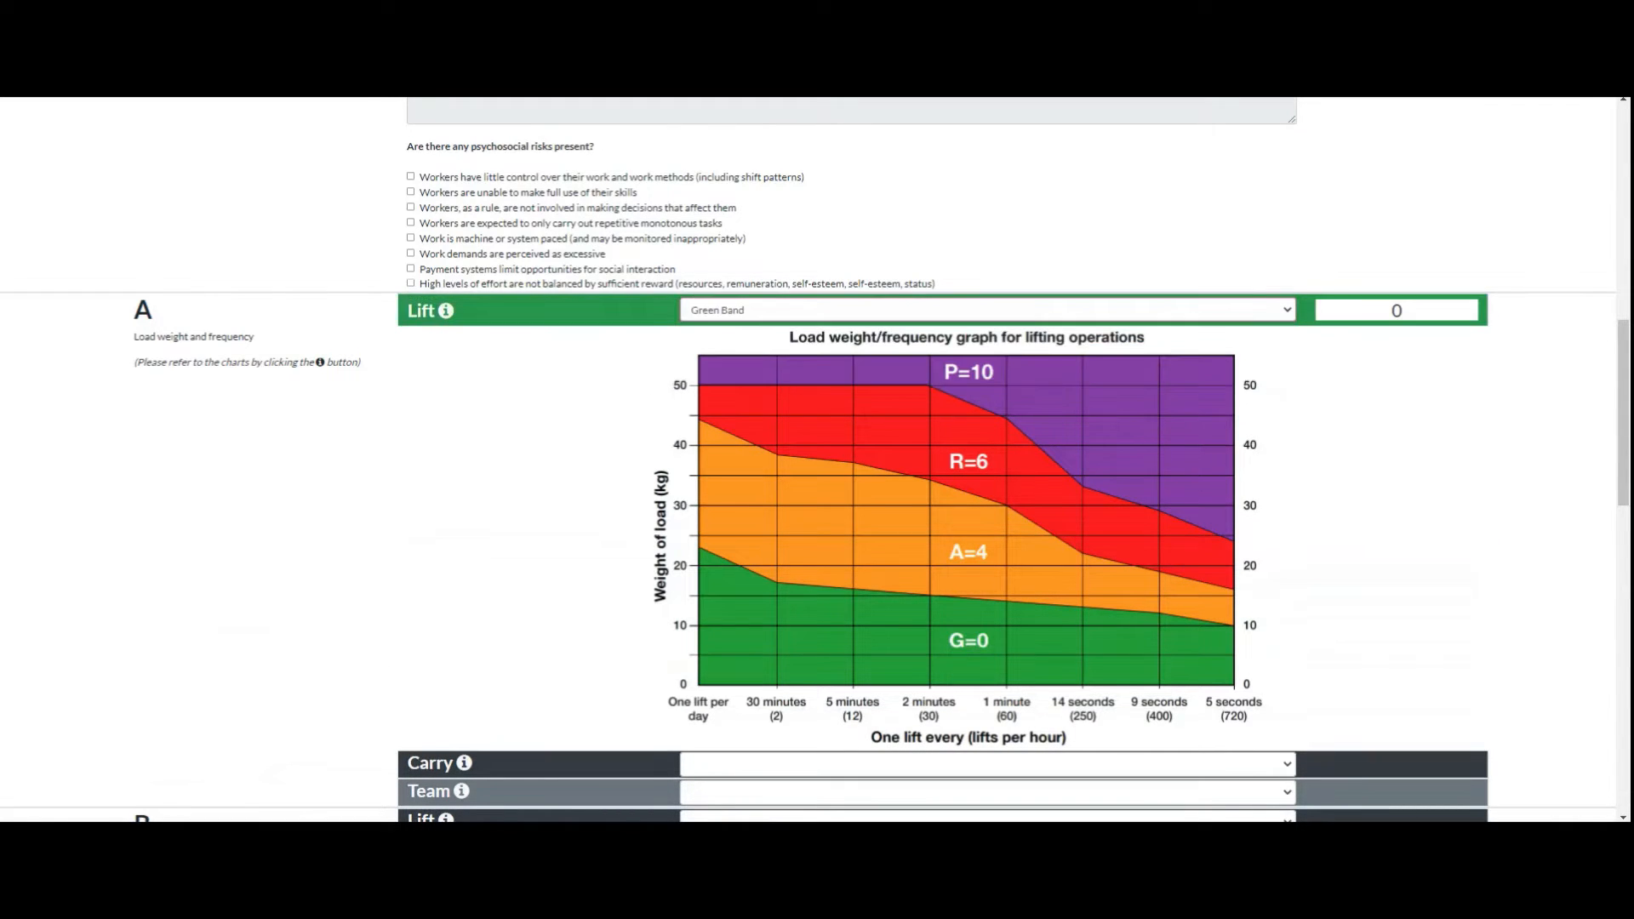
{"action": "left_click", "coordinate": [446, 310]}
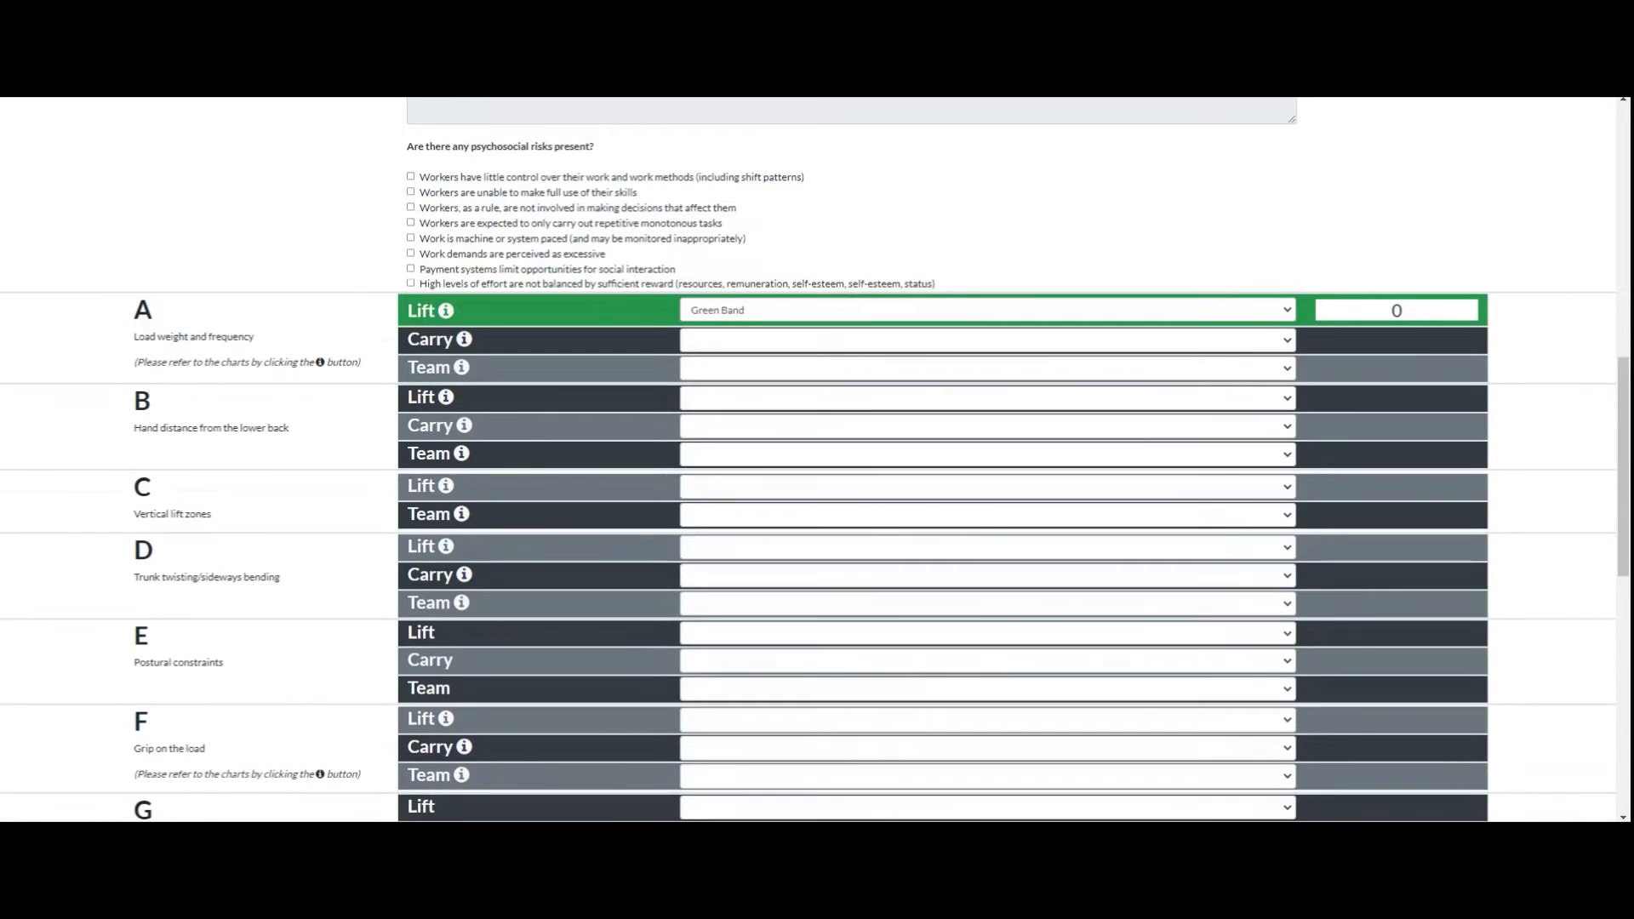
Step: Consult the lift posture chart in section B and set the hand distance to "Hands at moderate distance from the low back"
{"action": "left_click", "coordinate": [446, 397]}
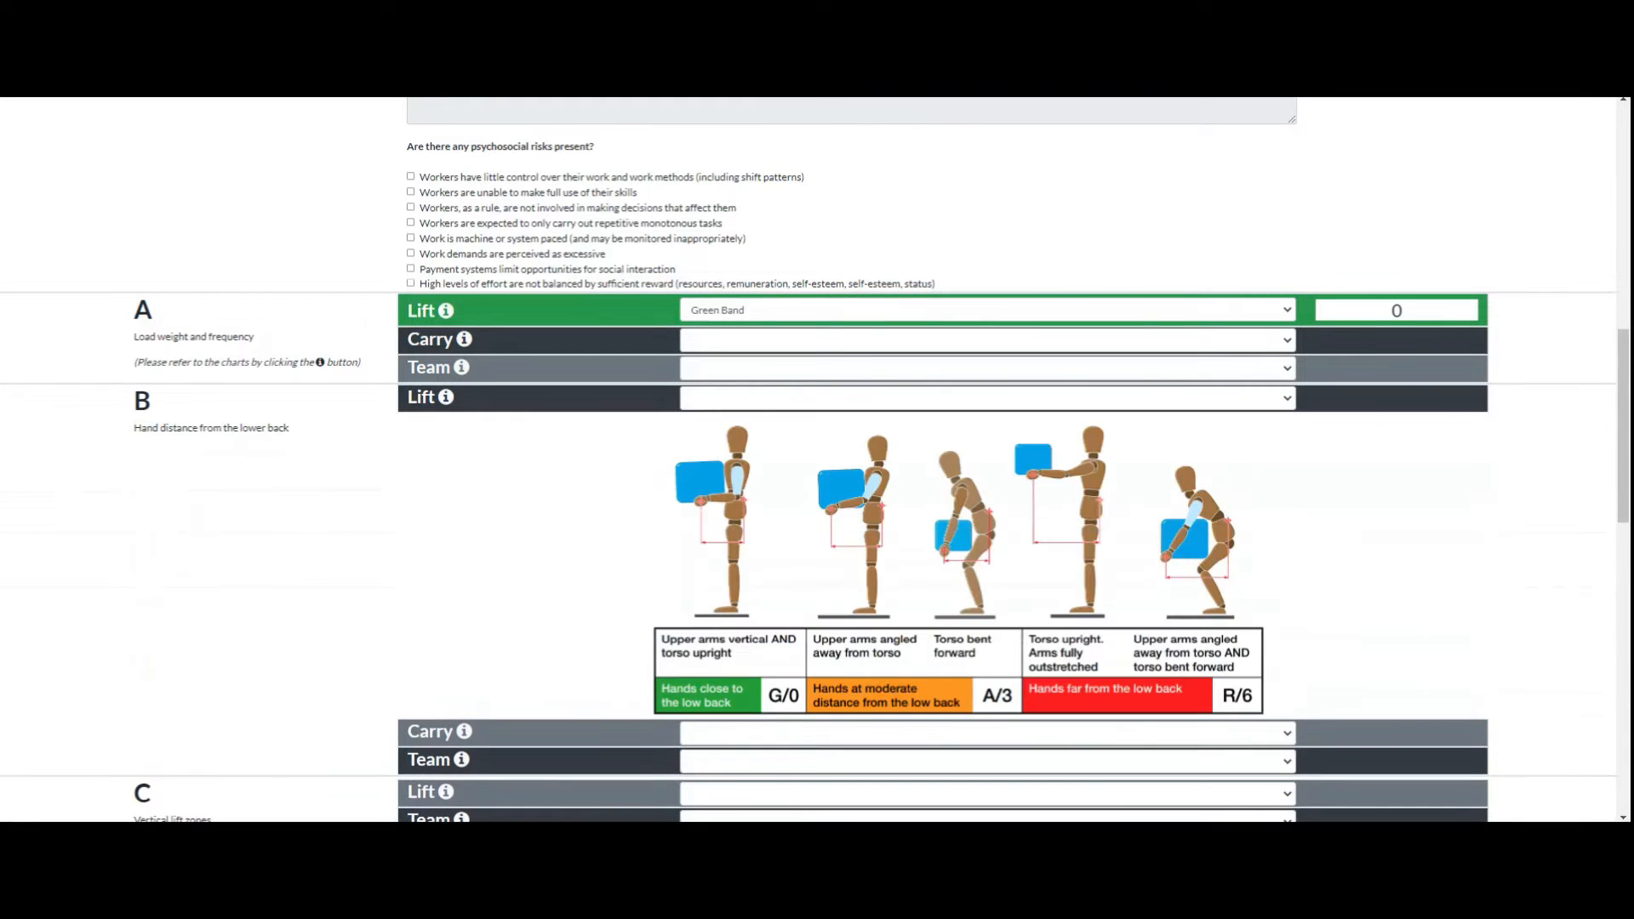
{"action": "left_click", "coordinate": [987, 398]}
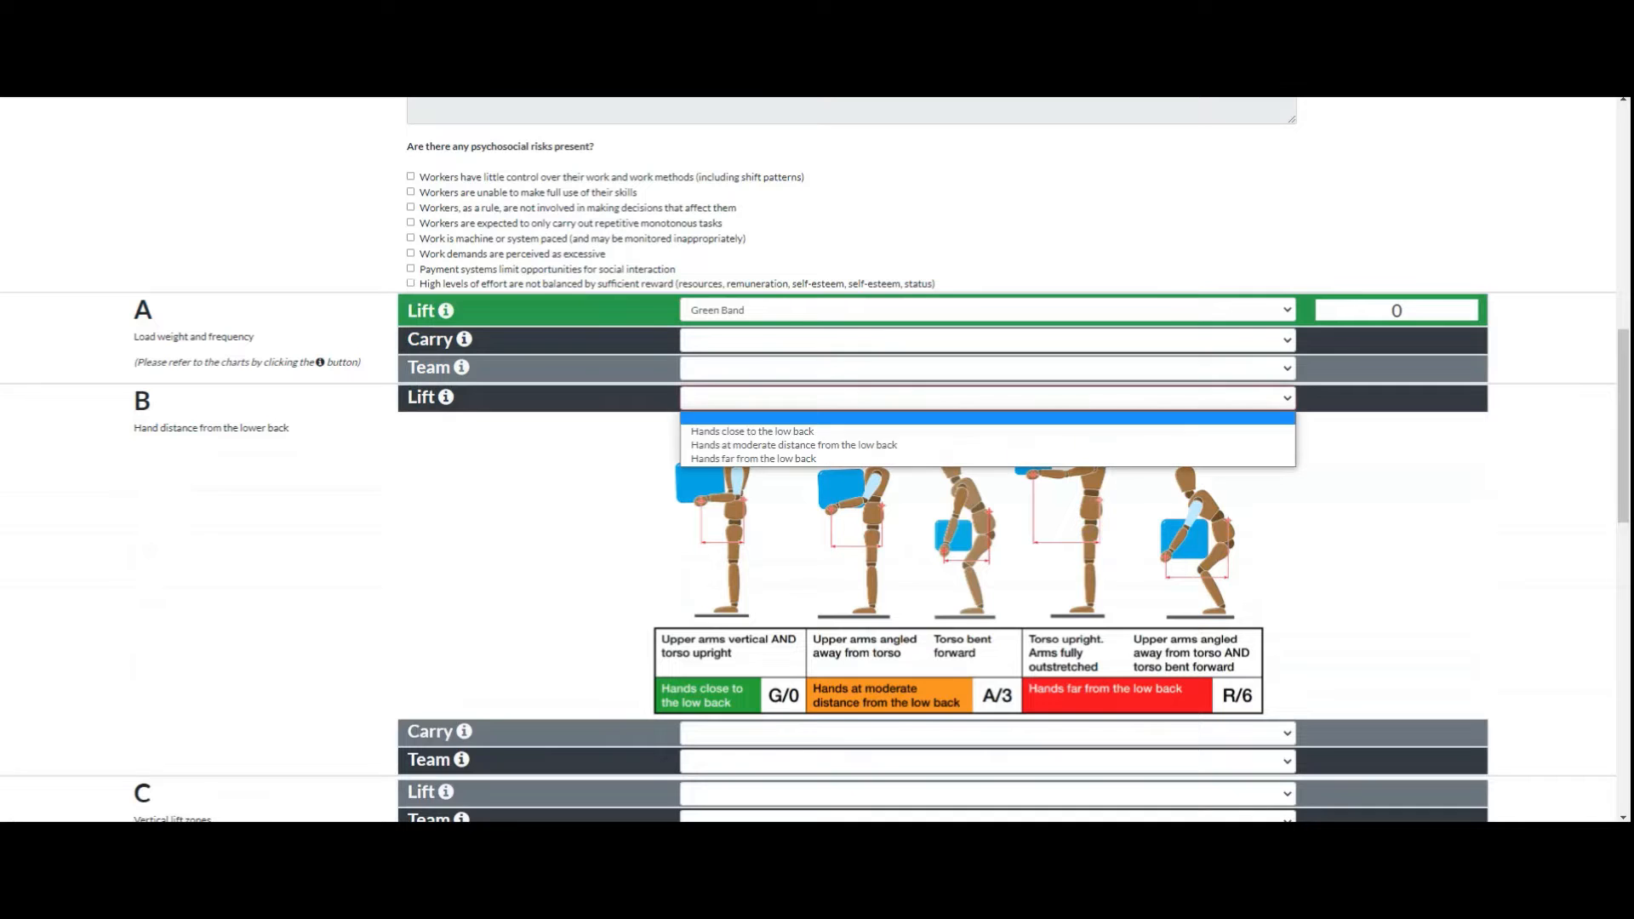
{"action": "left_click", "coordinate": [851, 442]}
{"action": "scroll", "coordinate": [817, 460], "scroll_direction": "down", "scroll_amount": 4}
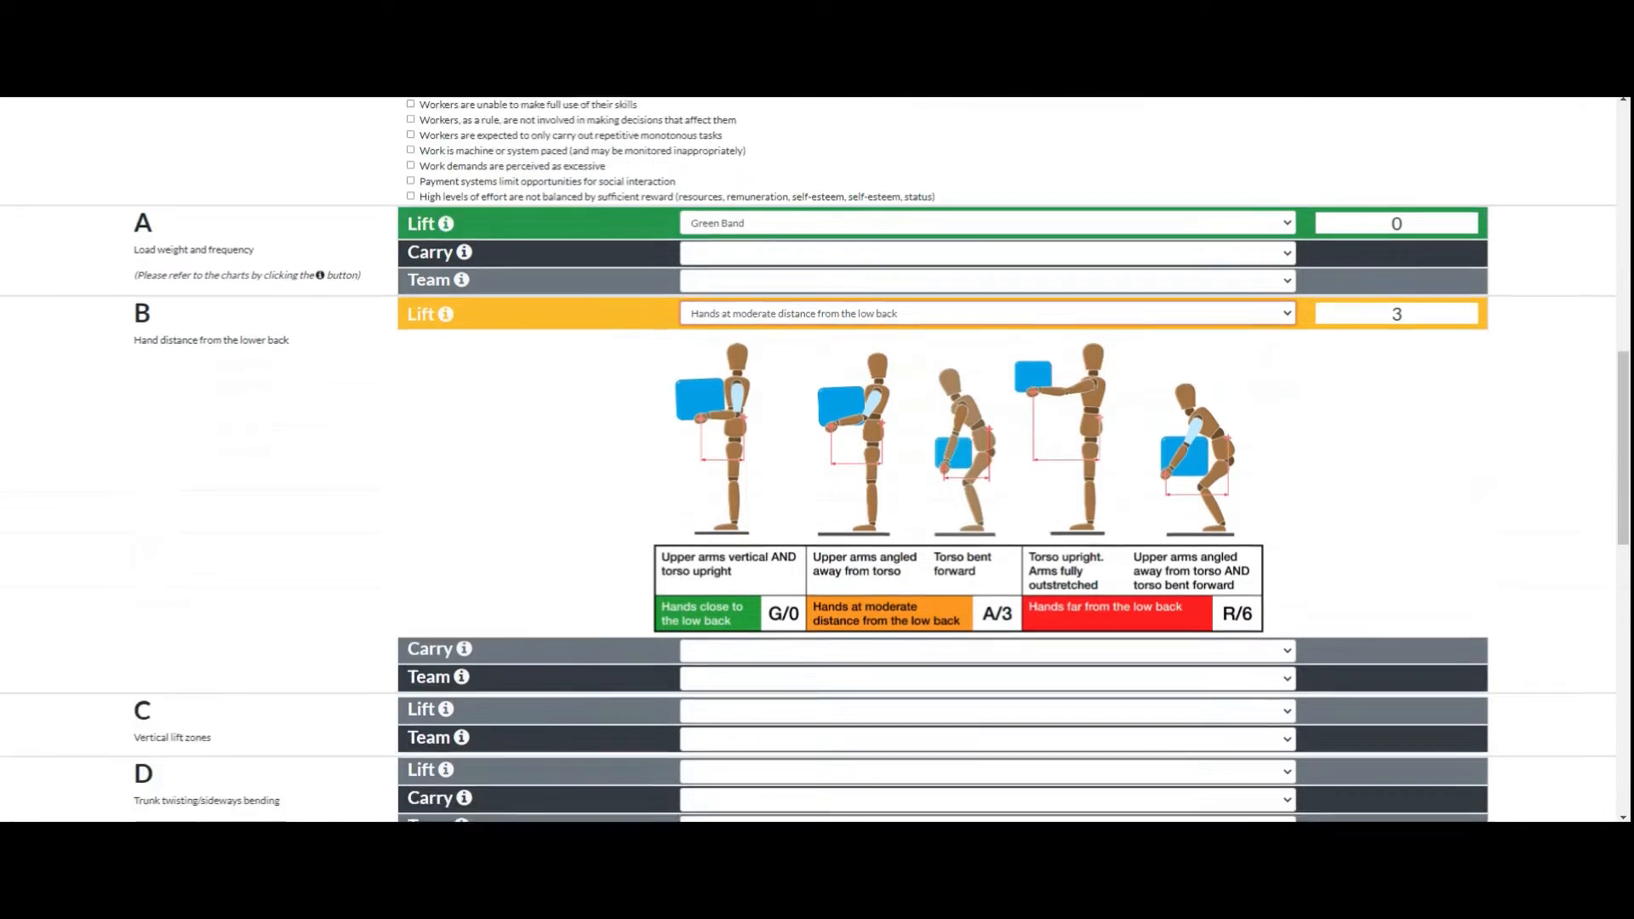
{"action": "scroll", "coordinate": [817, 459], "scroll_direction": "up", "scroll_amount": 3}
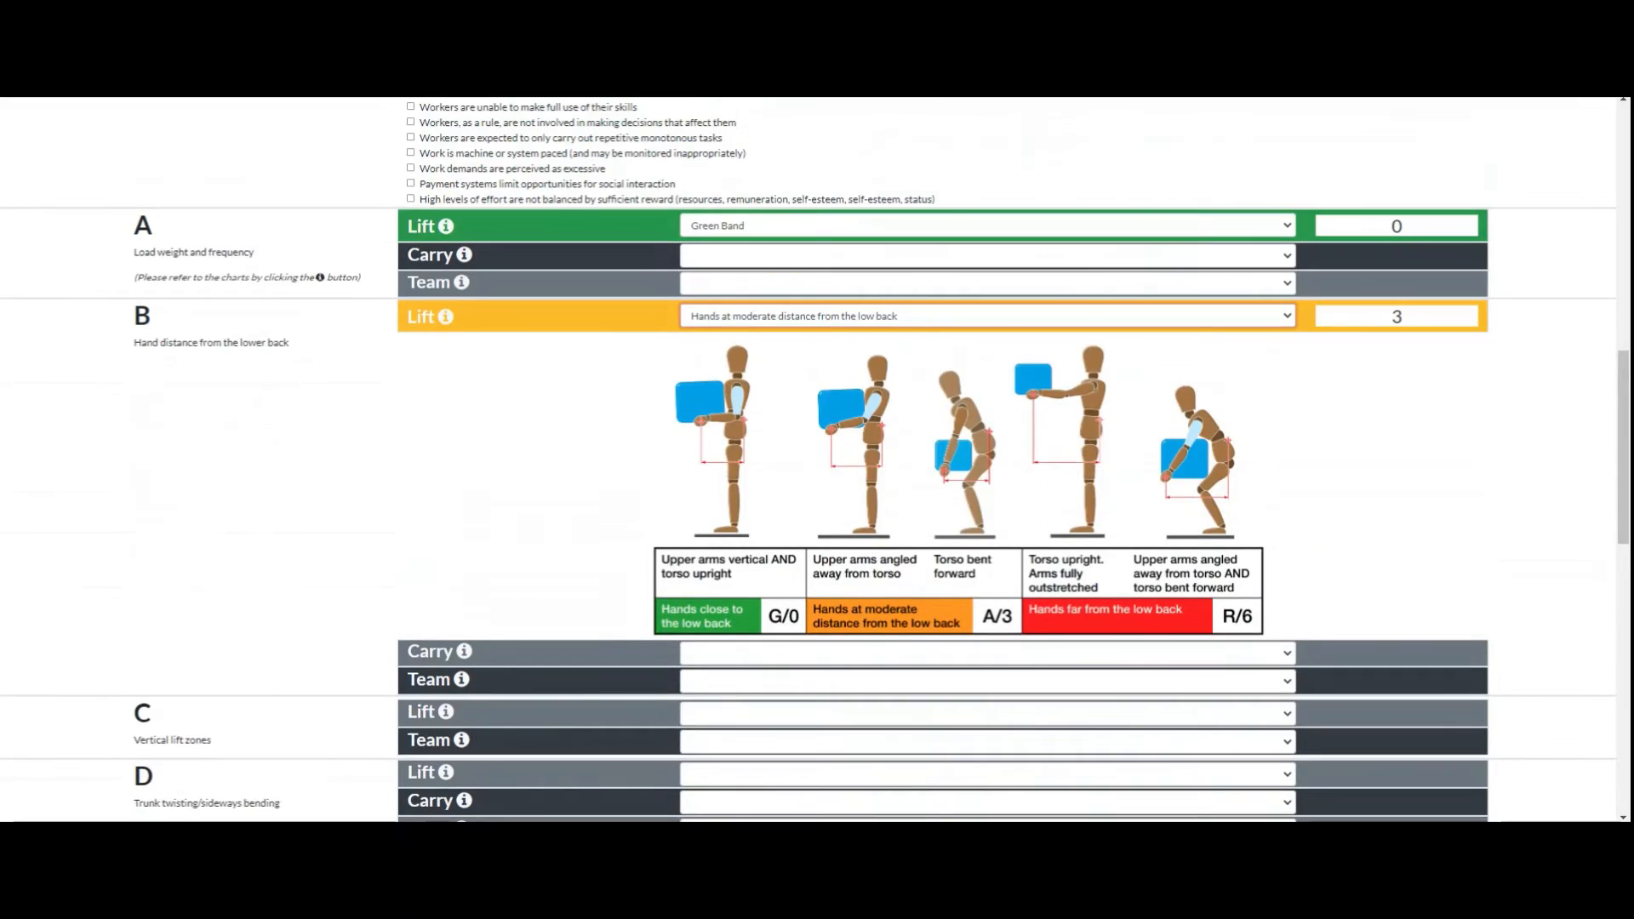
{"action": "scroll", "coordinate": [817, 459], "scroll_direction": "up", "scroll_amount": 4}
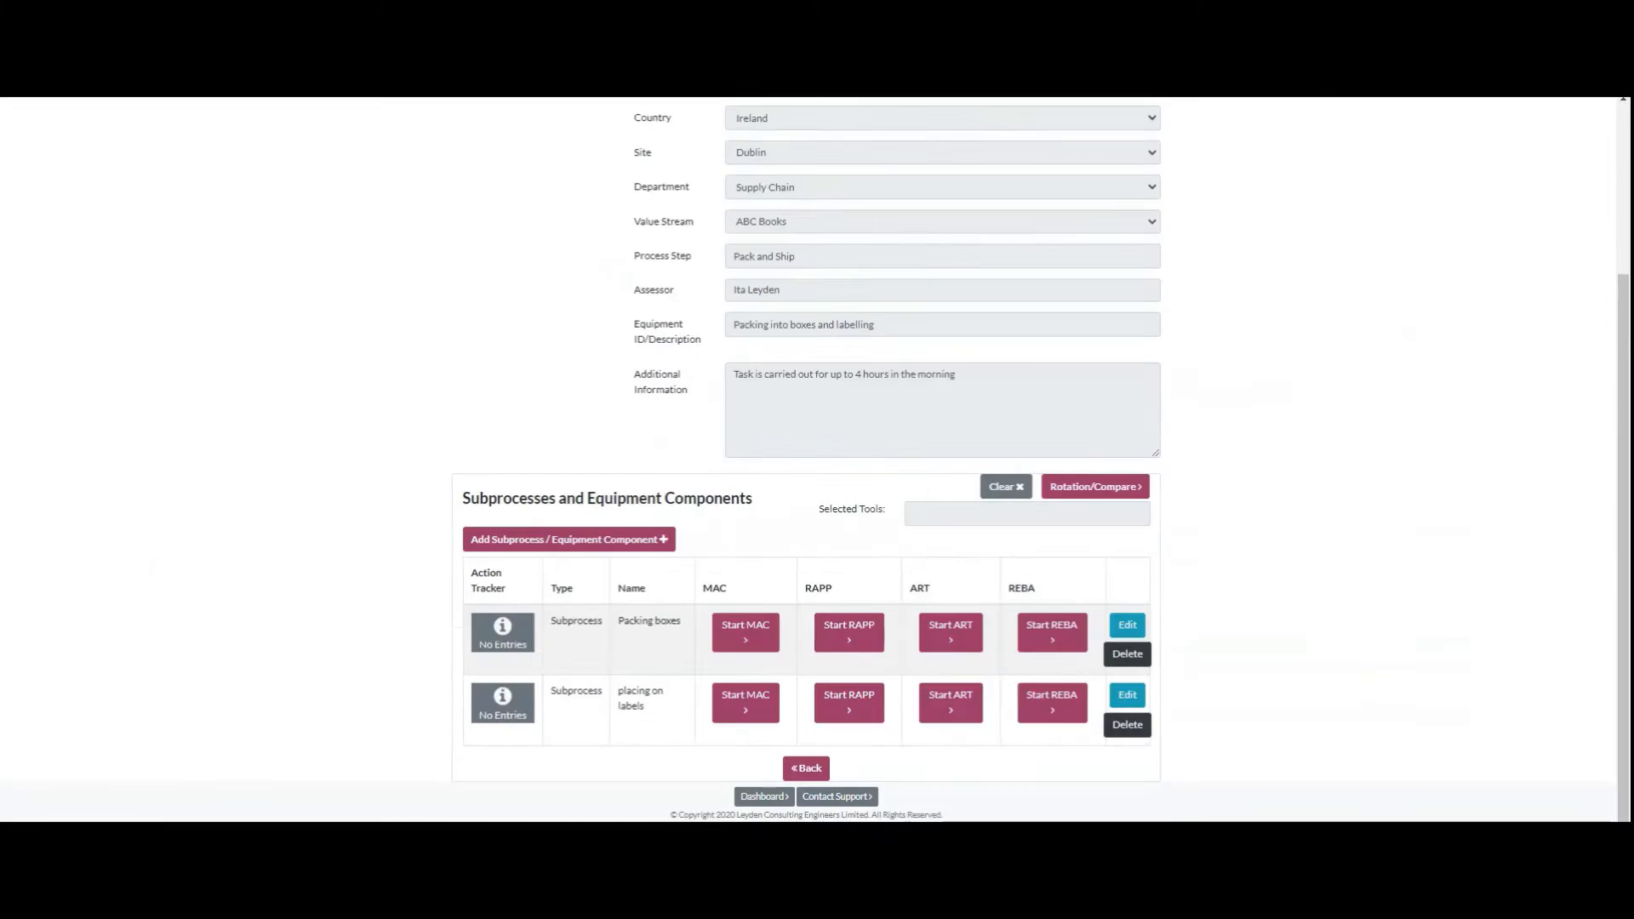
Step: Start the RAPP tool for Packing boxes and set the equipment type to "Wheeled - Medium with three or more fixed wheels and/or castors"
{"action": "left_click", "coordinate": [848, 632]}
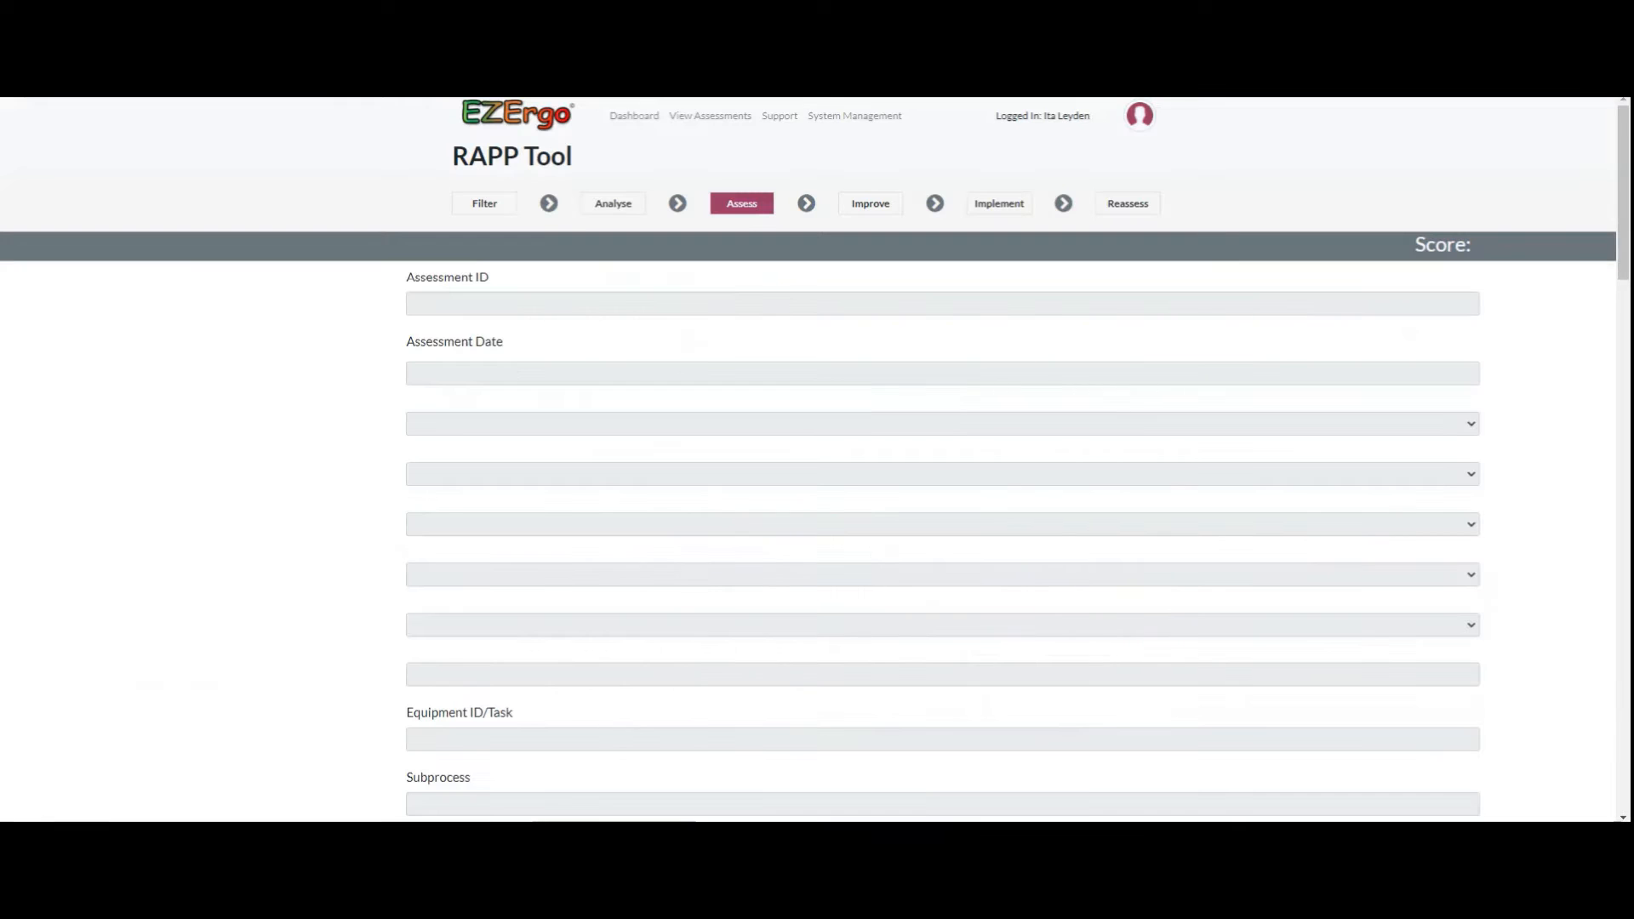
{"action": "scroll", "coordinate": [943, 460], "scroll_direction": "down", "scroll_amount": 5}
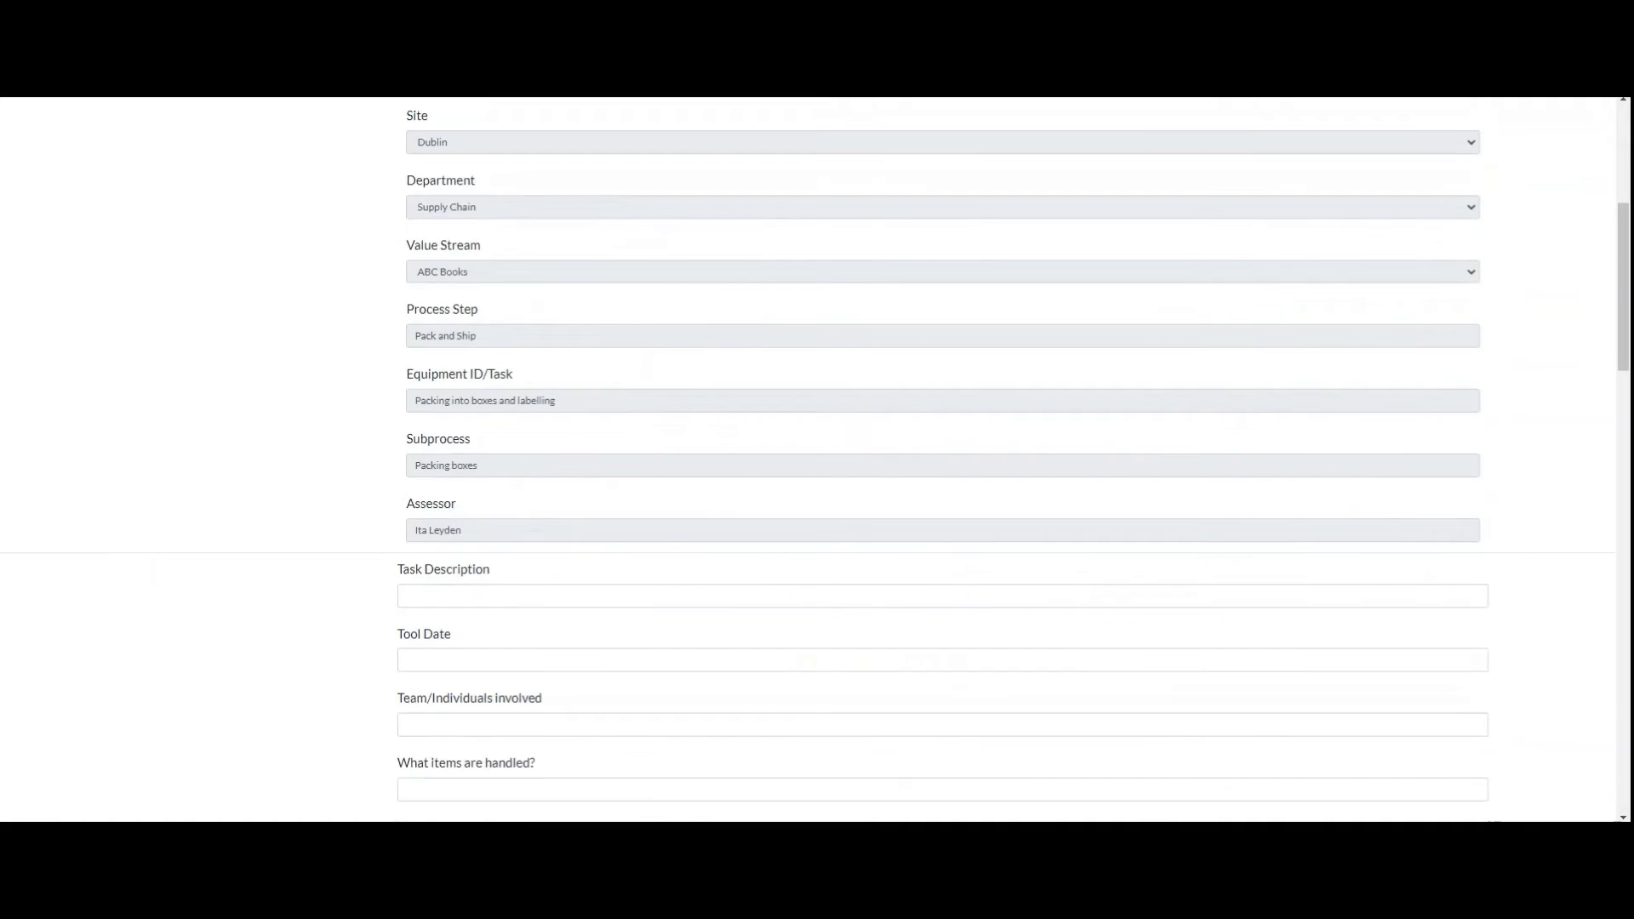
{"action": "scroll", "coordinate": [943, 459], "scroll_direction": "down", "scroll_amount": 5}
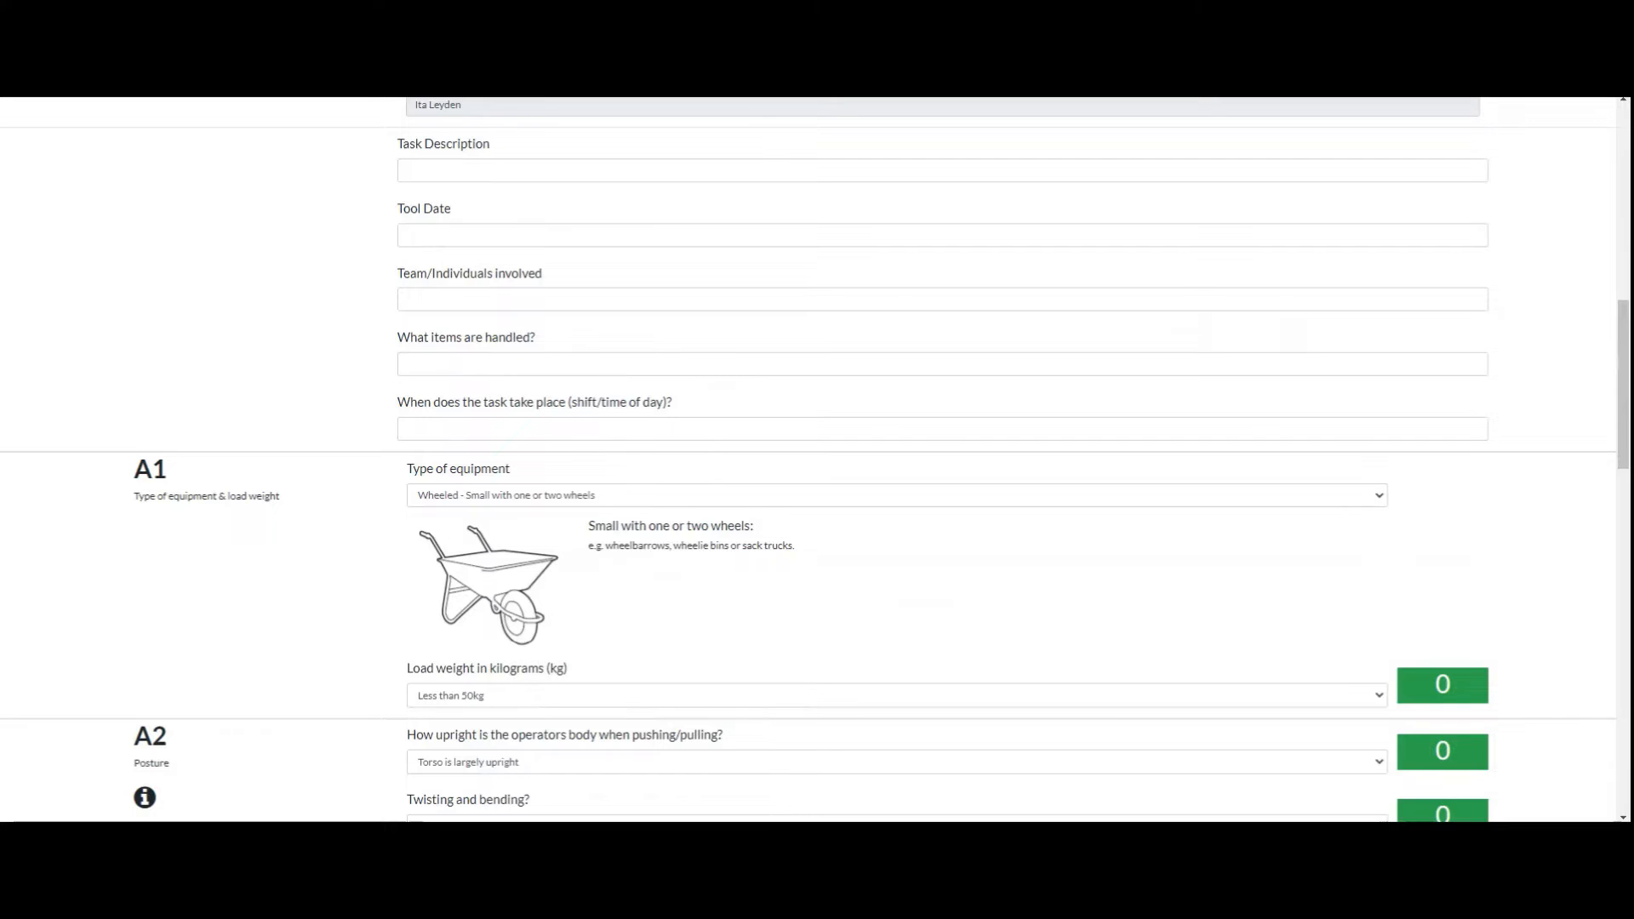
{"action": "left_click", "coordinate": [896, 496]}
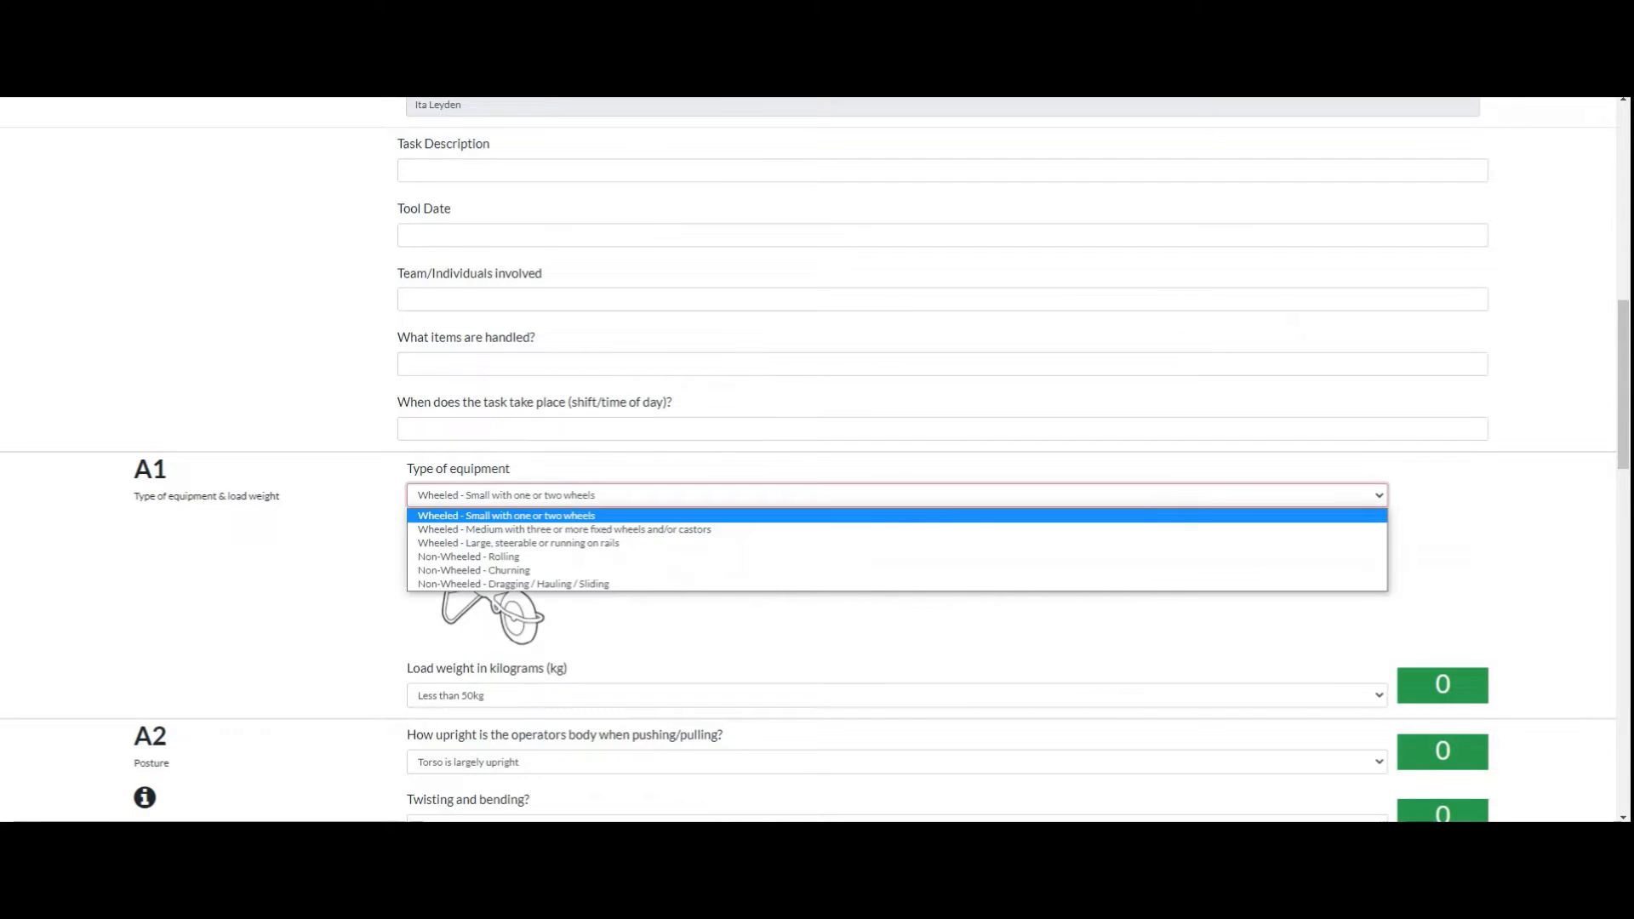
{"action": "left_click", "coordinate": [897, 529]}
{"action": "scroll", "coordinate": [897, 529], "scroll_direction": "down", "scroll_amount": 2}
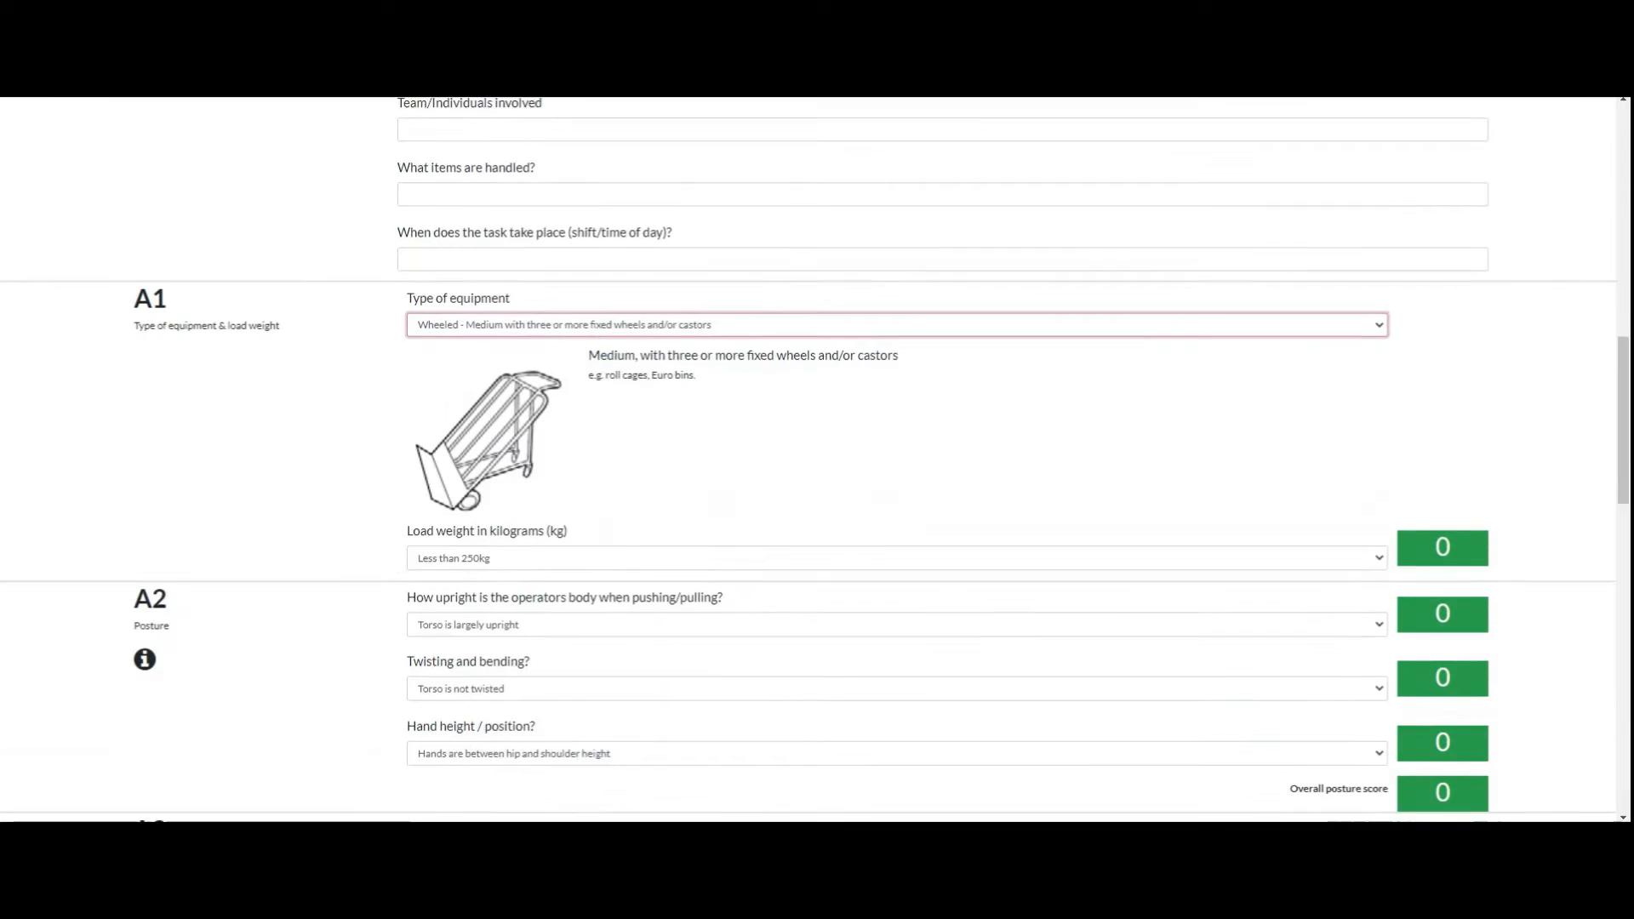
Step: Check the options for how upright the operator's body is and examine the reference chart for posture section A2
{"action": "left_click", "coordinate": [897, 624]}
{"action": "left_click", "coordinate": [897, 624]}
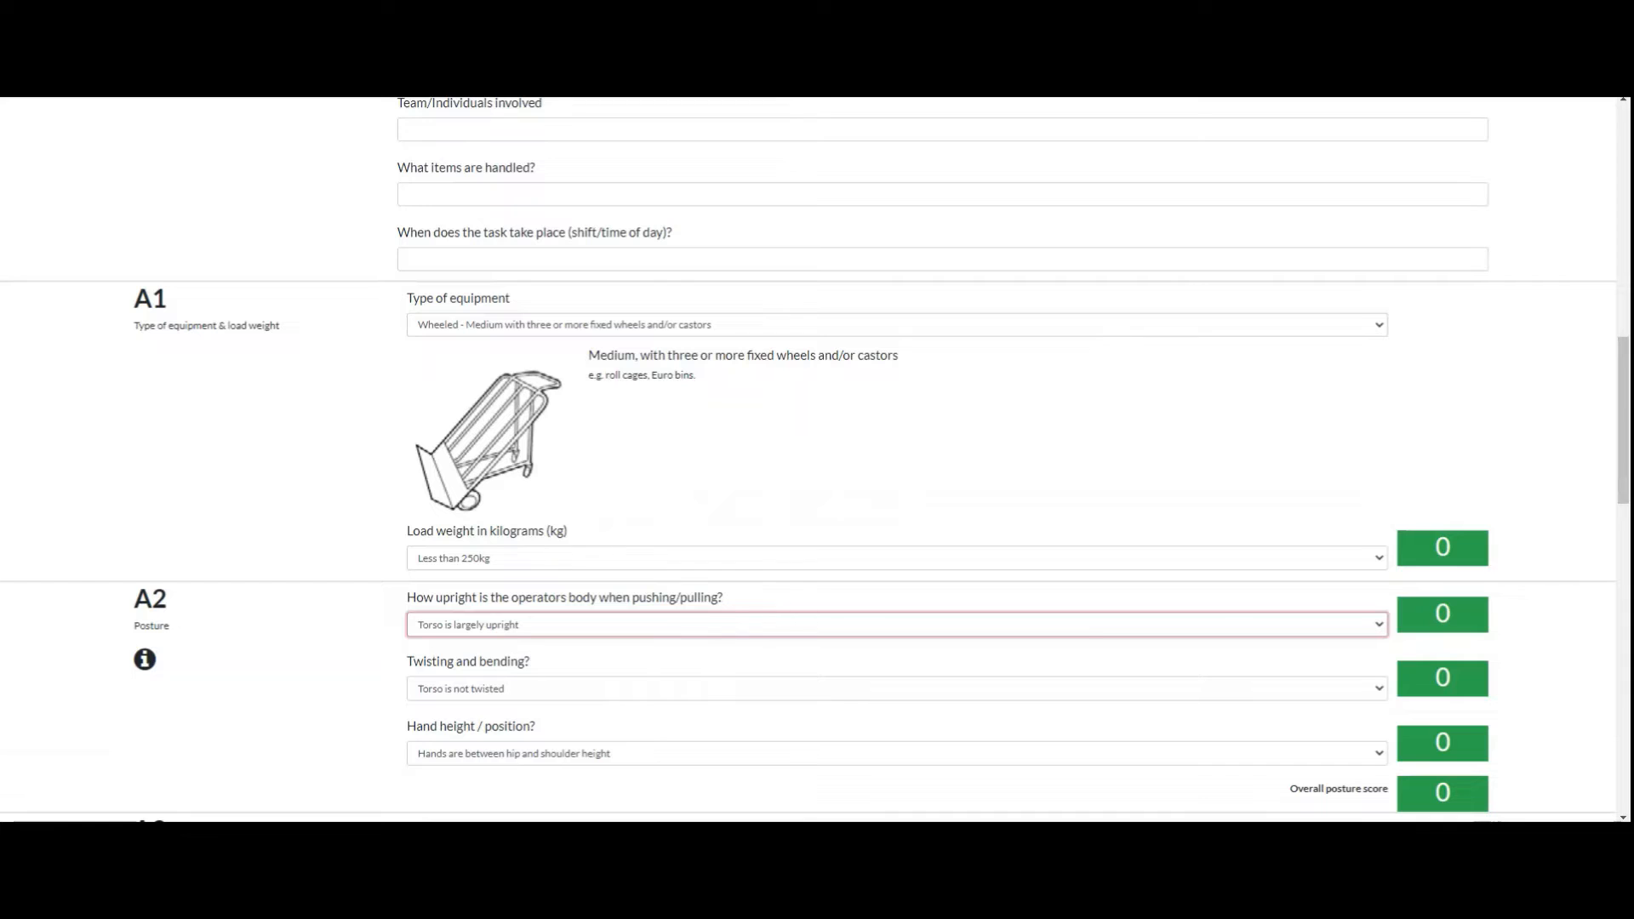
{"action": "scroll", "coordinate": [814, 459], "scroll_direction": "down", "scroll_amount": 5}
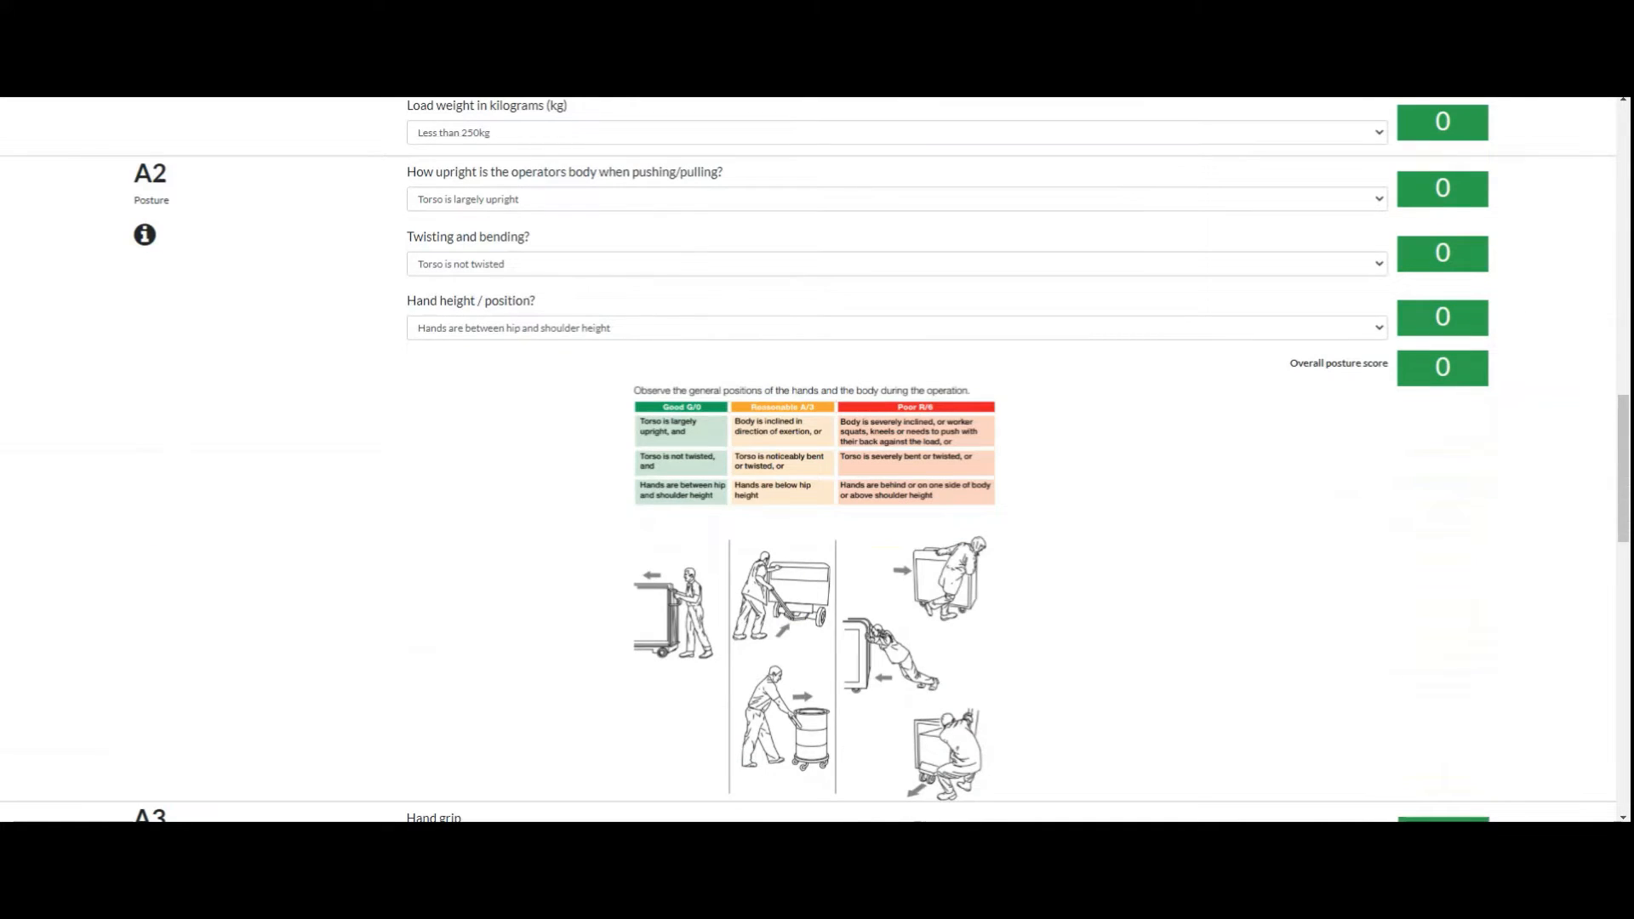
{"action": "left_click", "coordinate": [145, 235]}
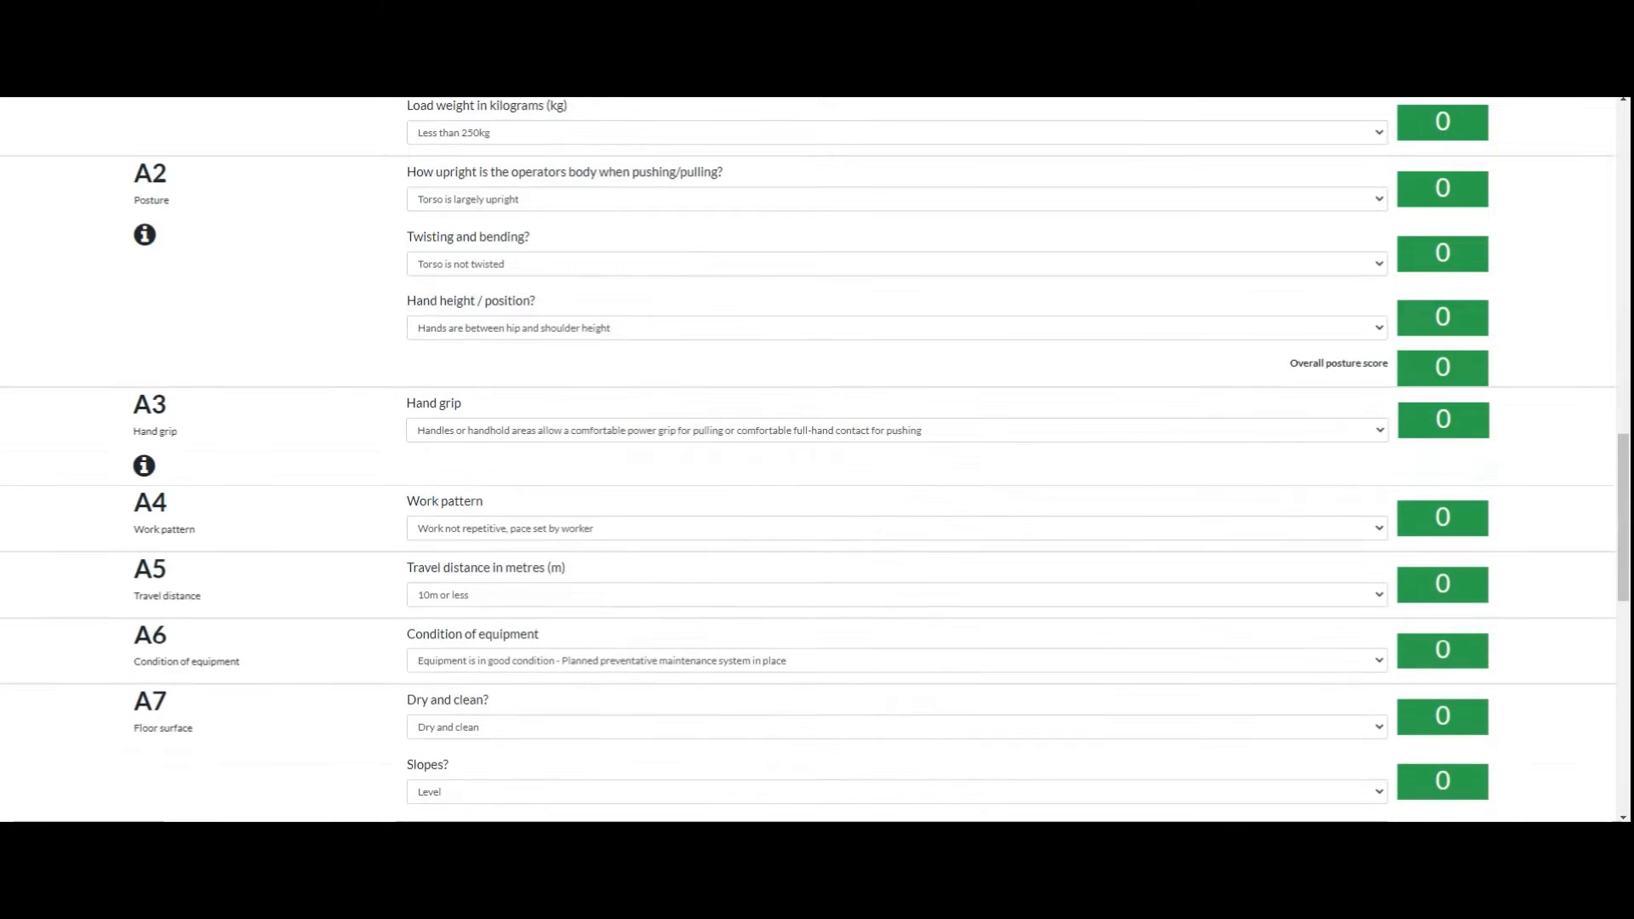
Step: Start the ART tool for Packing boxes and consult the head/neck posture chart in section C1
{"action": "scroll", "coordinate": [808, 459], "scroll_direction": "up", "scroll_amount": 2}
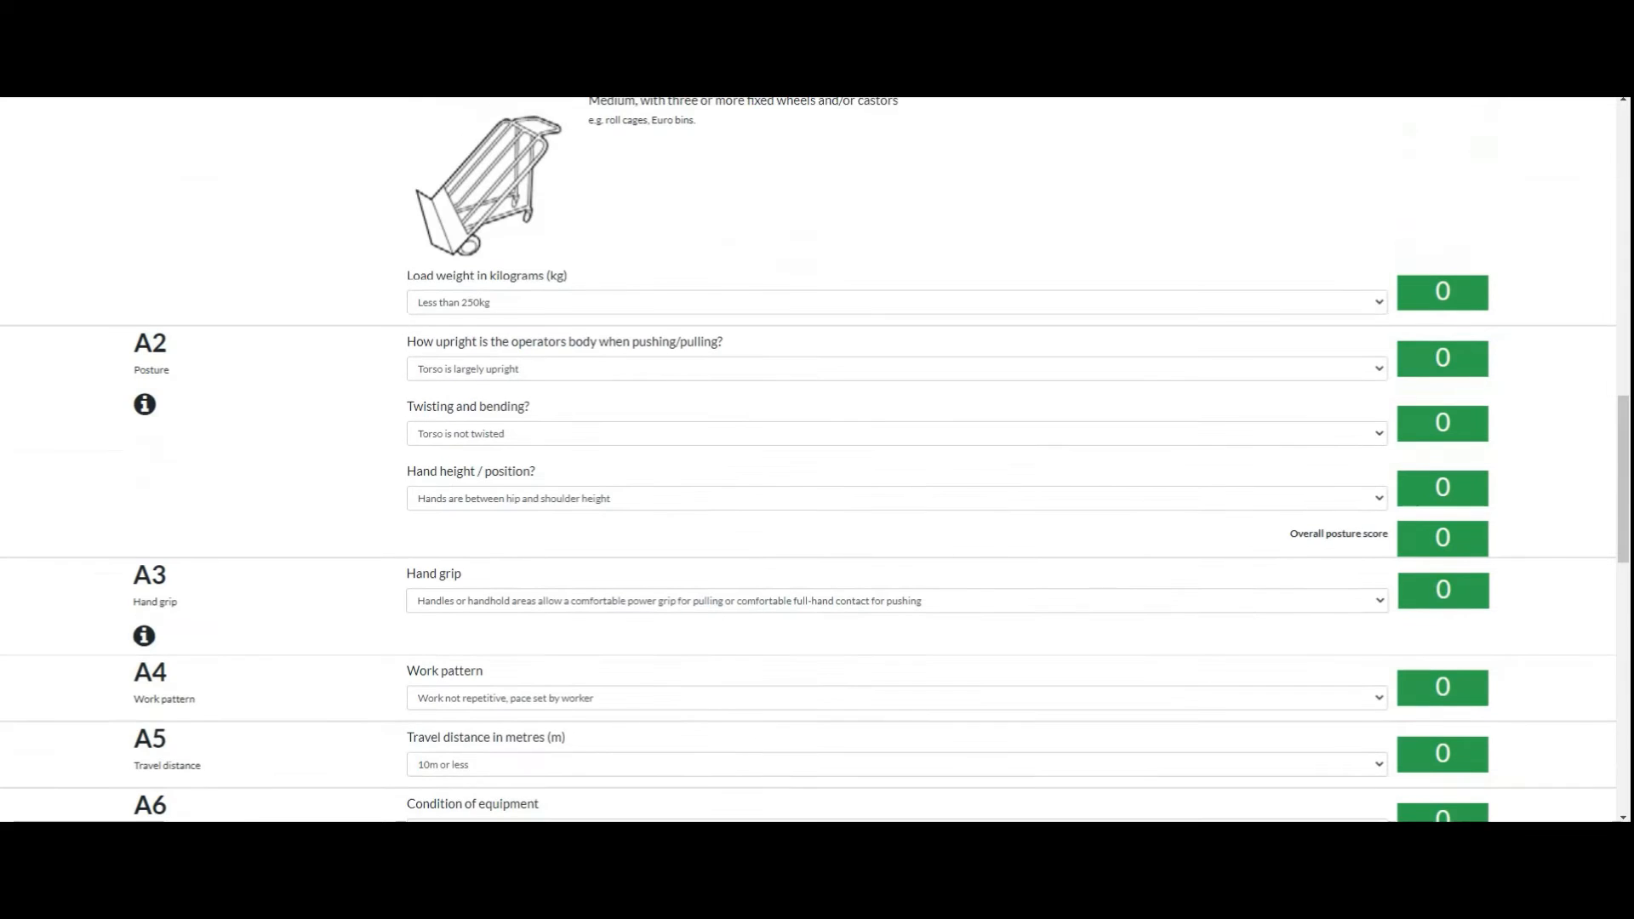
{"action": "scroll", "coordinate": [808, 459], "scroll_direction": "up", "scroll_amount": 3}
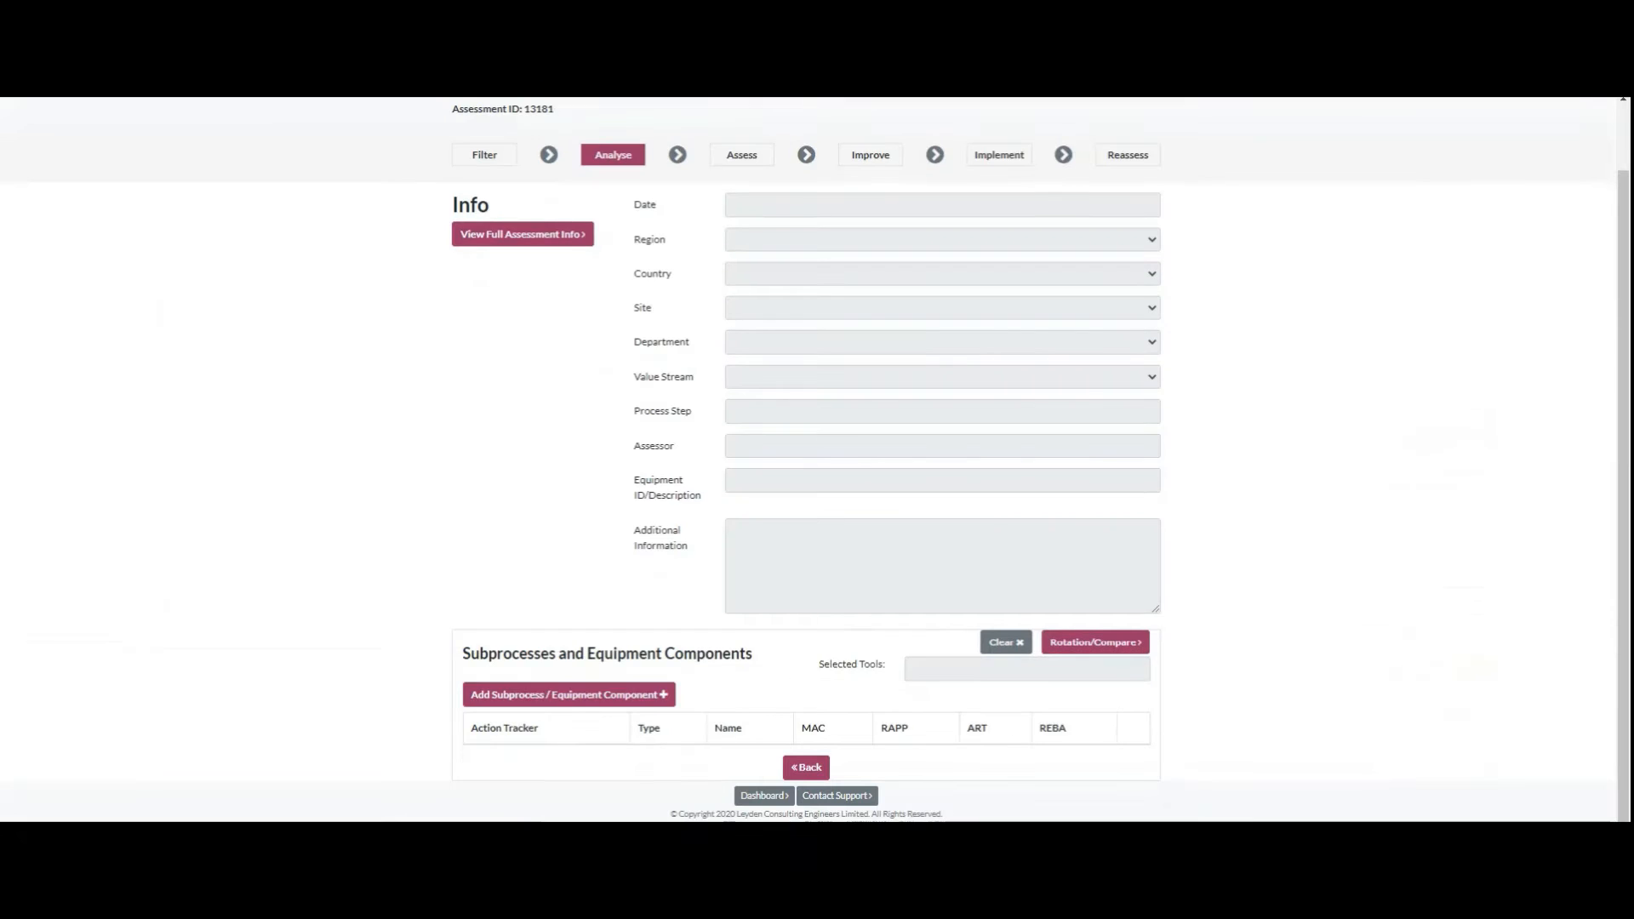
{"action": "scroll", "coordinate": [808, 460], "scroll_direction": "down", "scroll_amount": 2}
{"action": "left_click", "coordinate": [951, 634]}
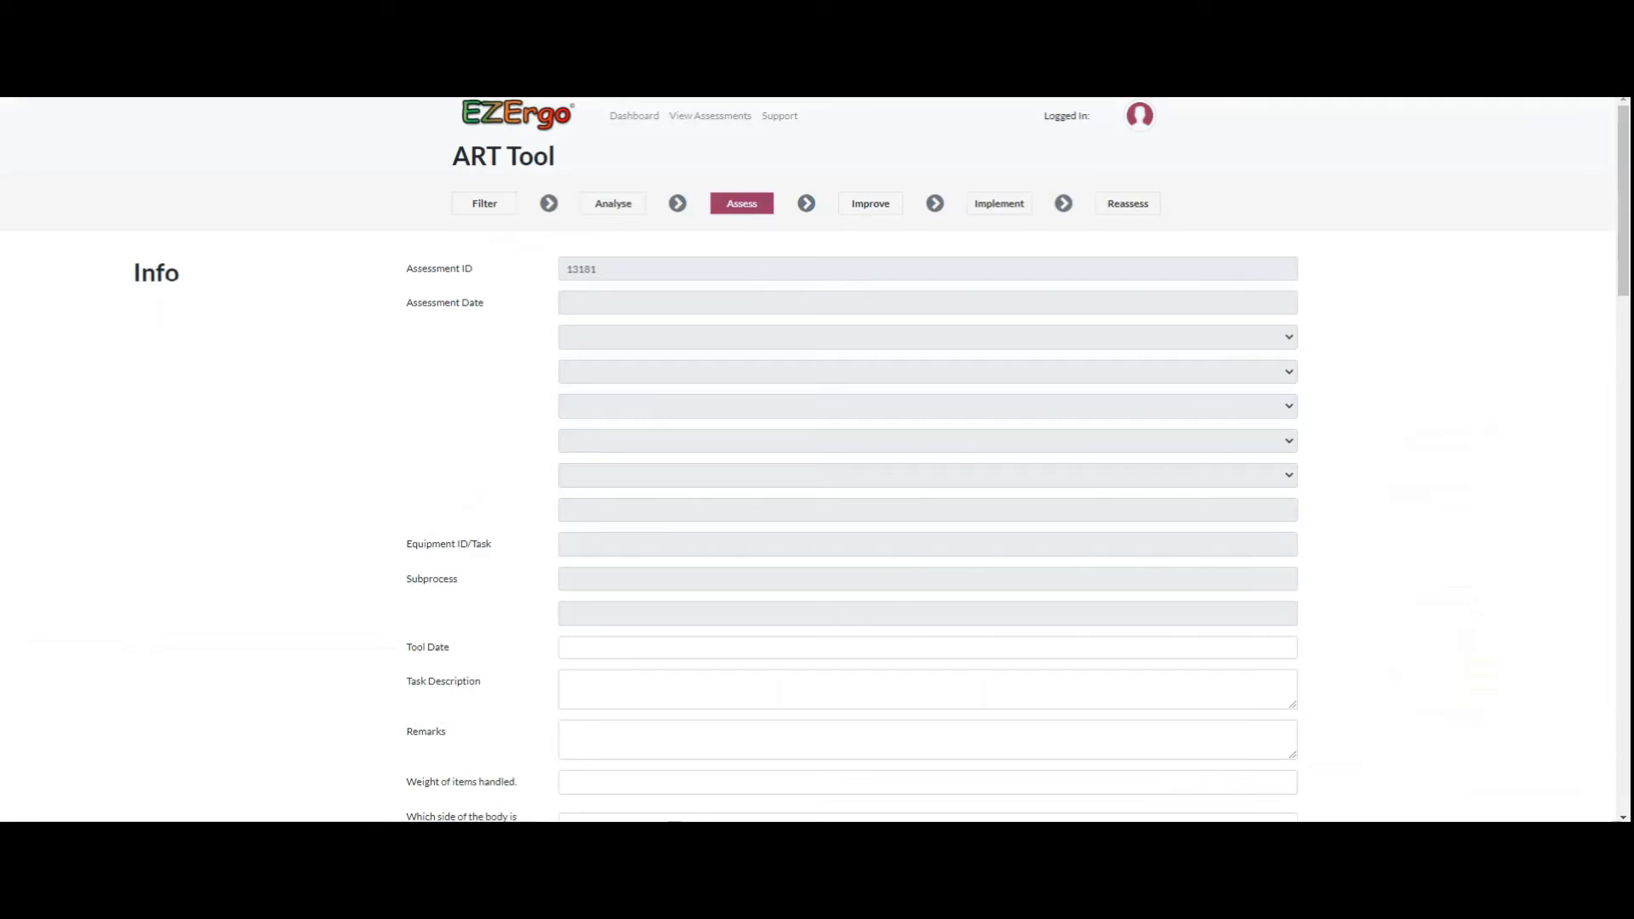
{"action": "scroll", "coordinate": [817, 459], "scroll_direction": "down", "scroll_amount": 2}
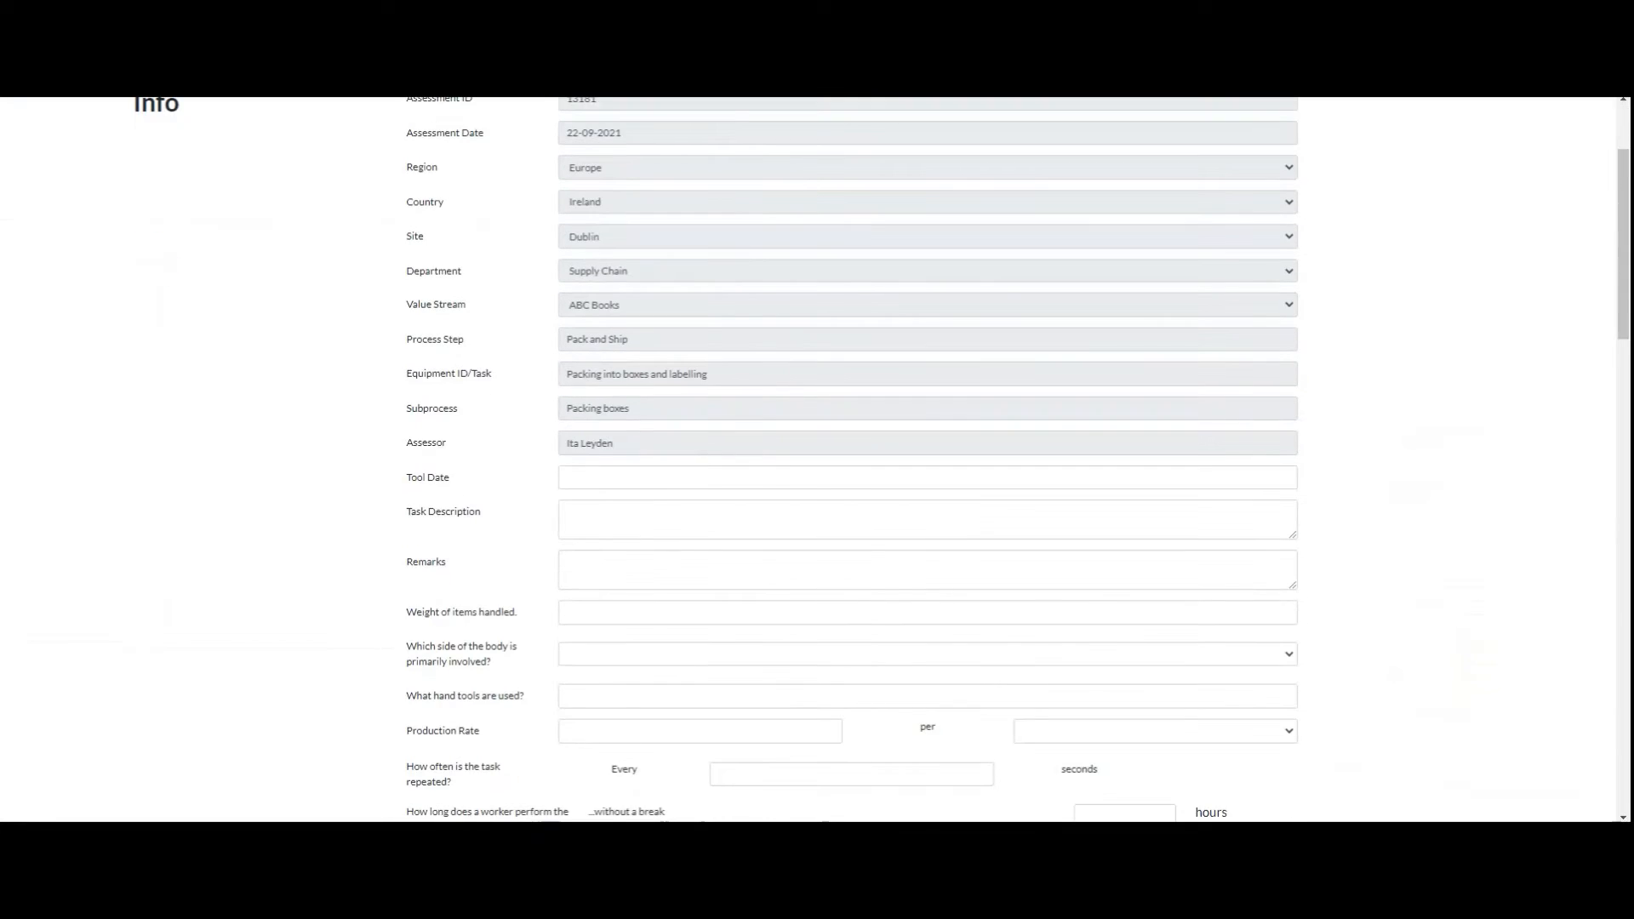
{"action": "scroll", "coordinate": [817, 460], "scroll_direction": "down", "scroll_amount": 9}
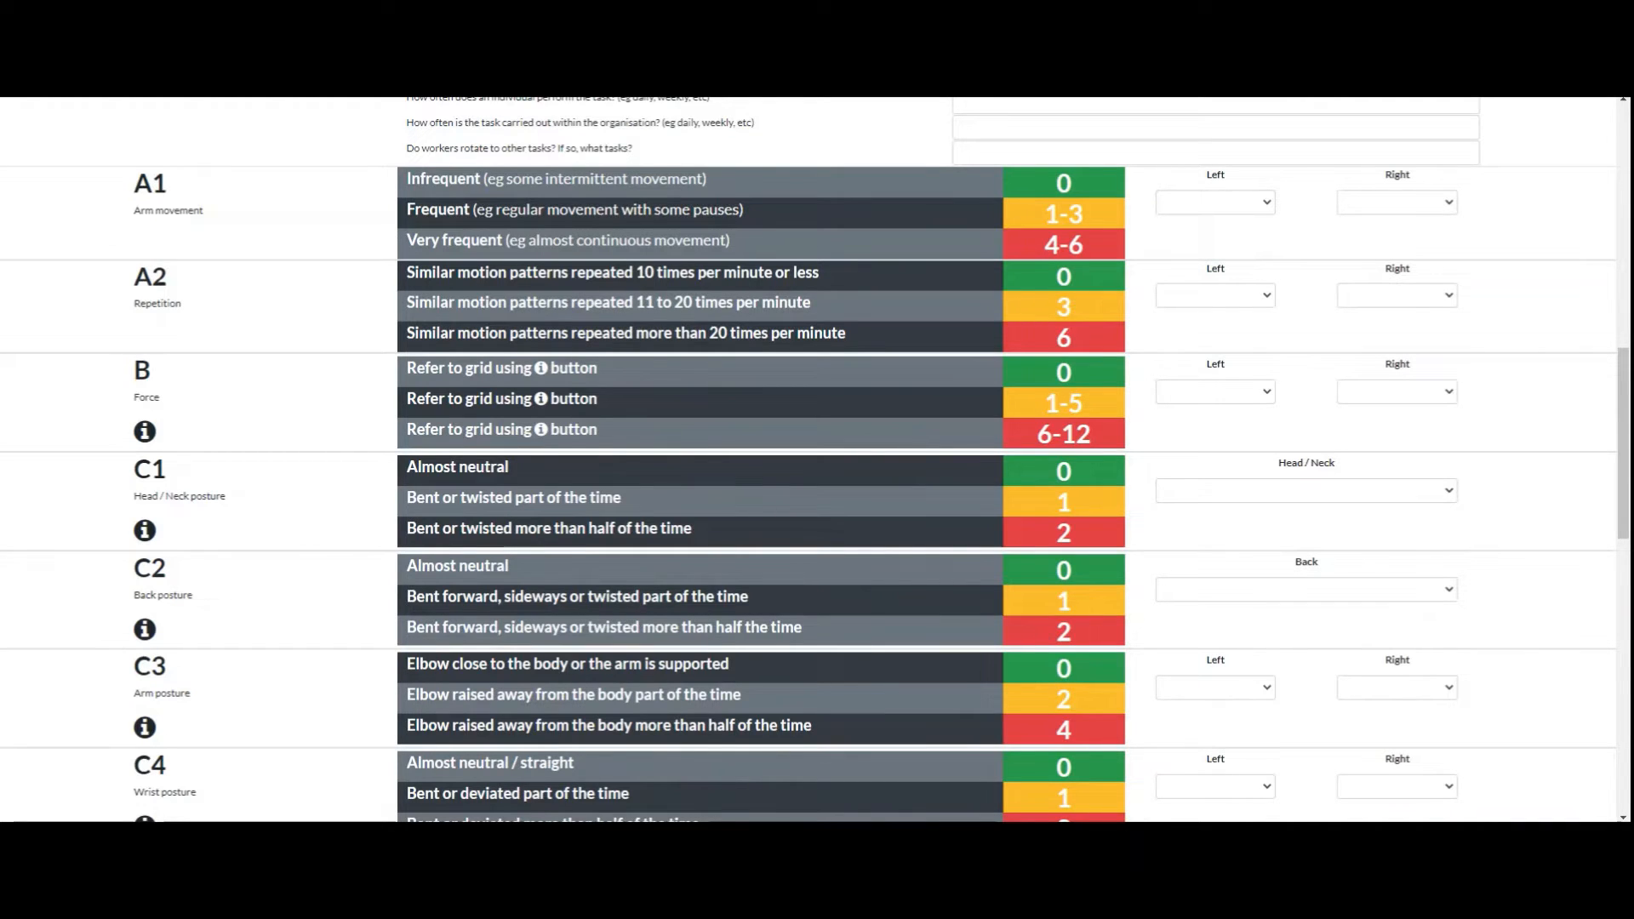
{"action": "left_click", "coordinate": [144, 530]}
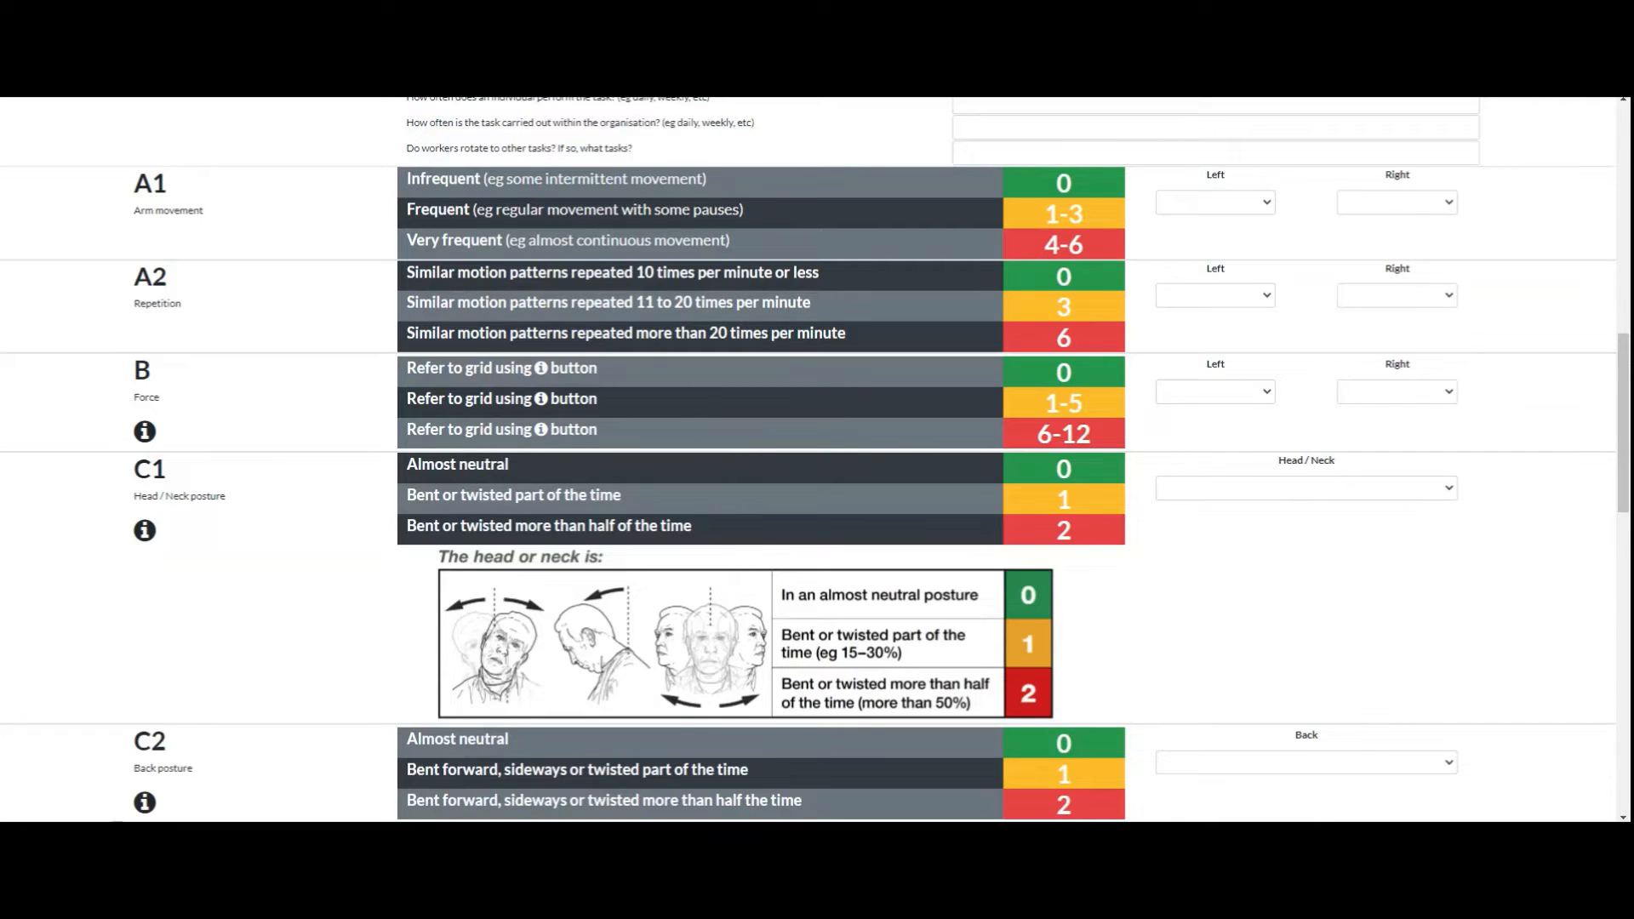
Step: Set the section B force scores to 2 for the left arm and 8 for the right arm
{"action": "left_click", "coordinate": [1215, 391]}
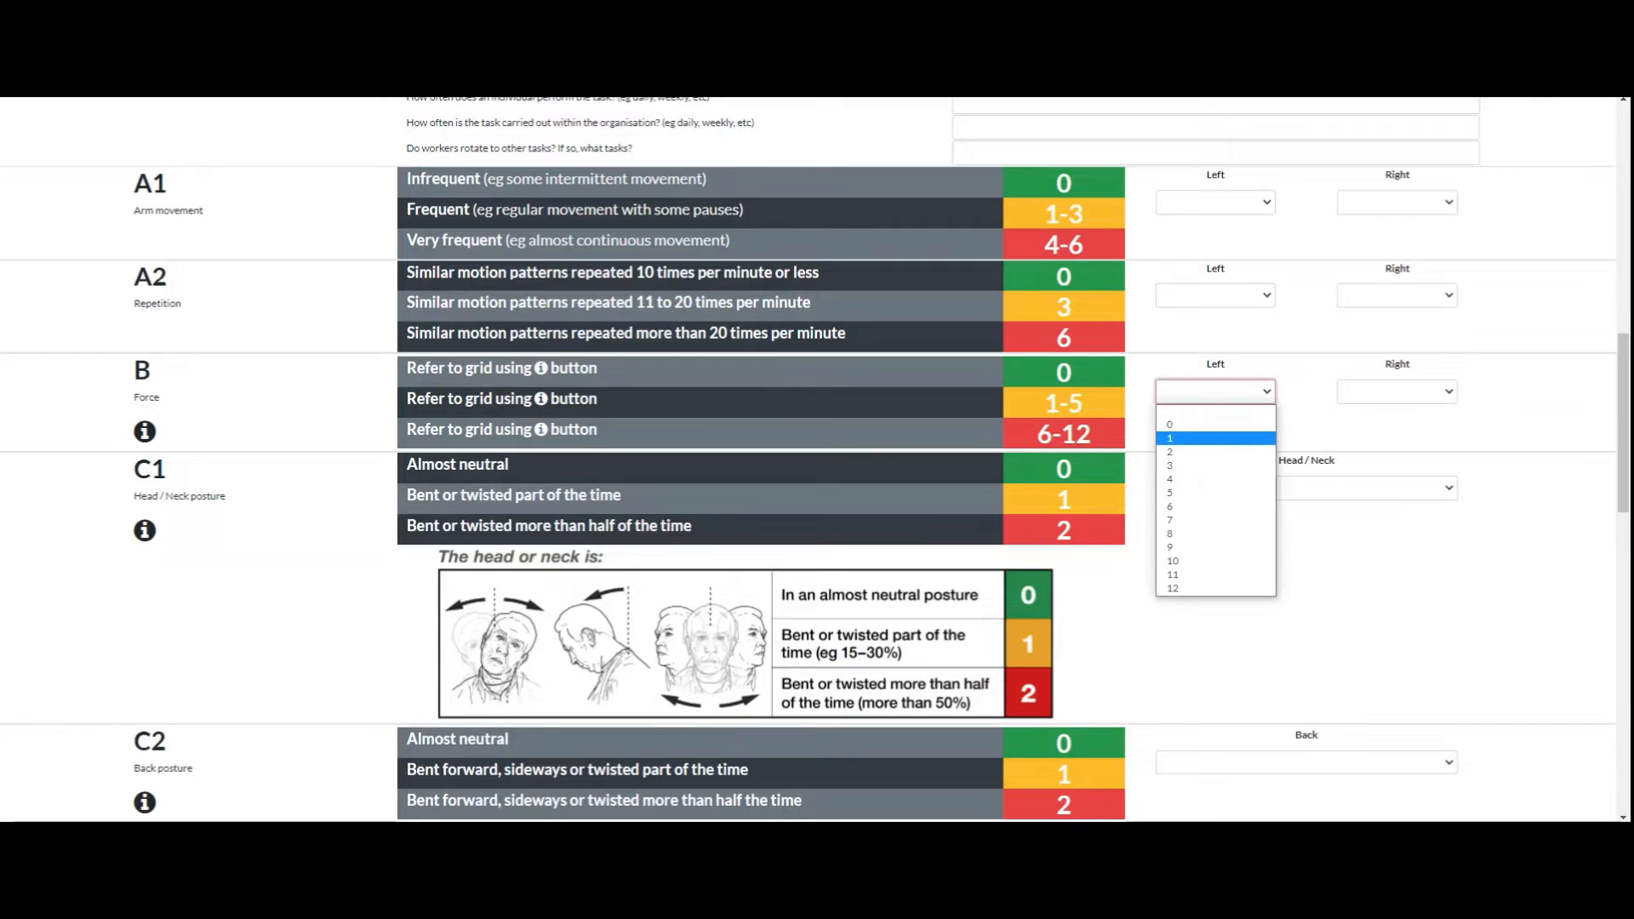
{"action": "left_click", "coordinate": [1191, 436]}
{"action": "left_click", "coordinate": [1396, 391]}
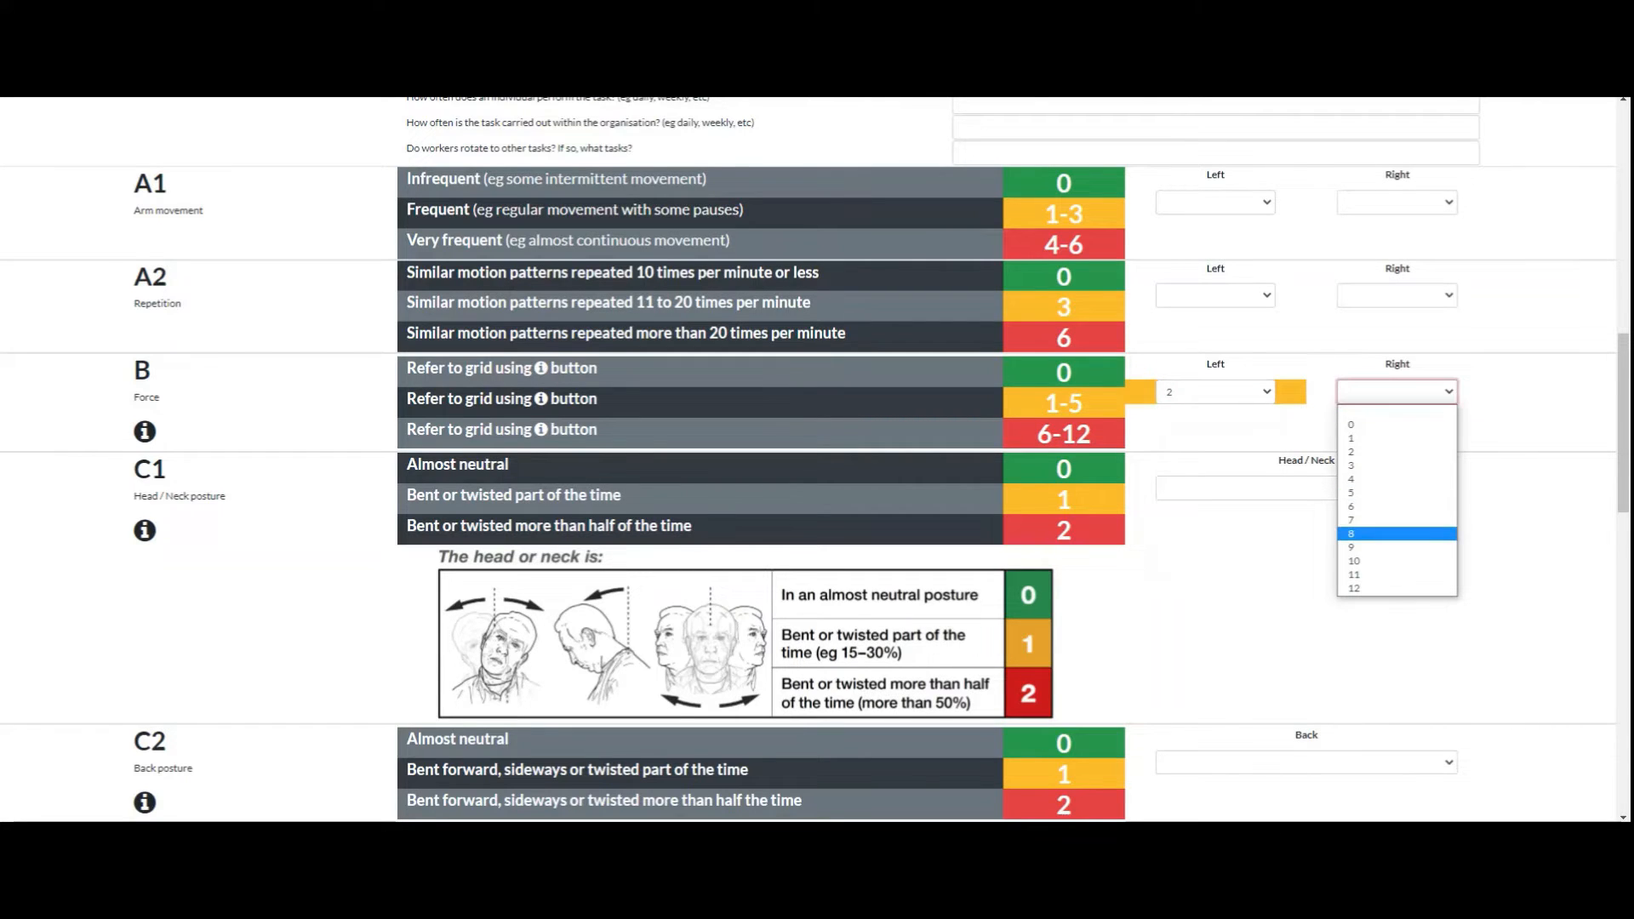
{"action": "left_click", "coordinate": [1395, 533]}
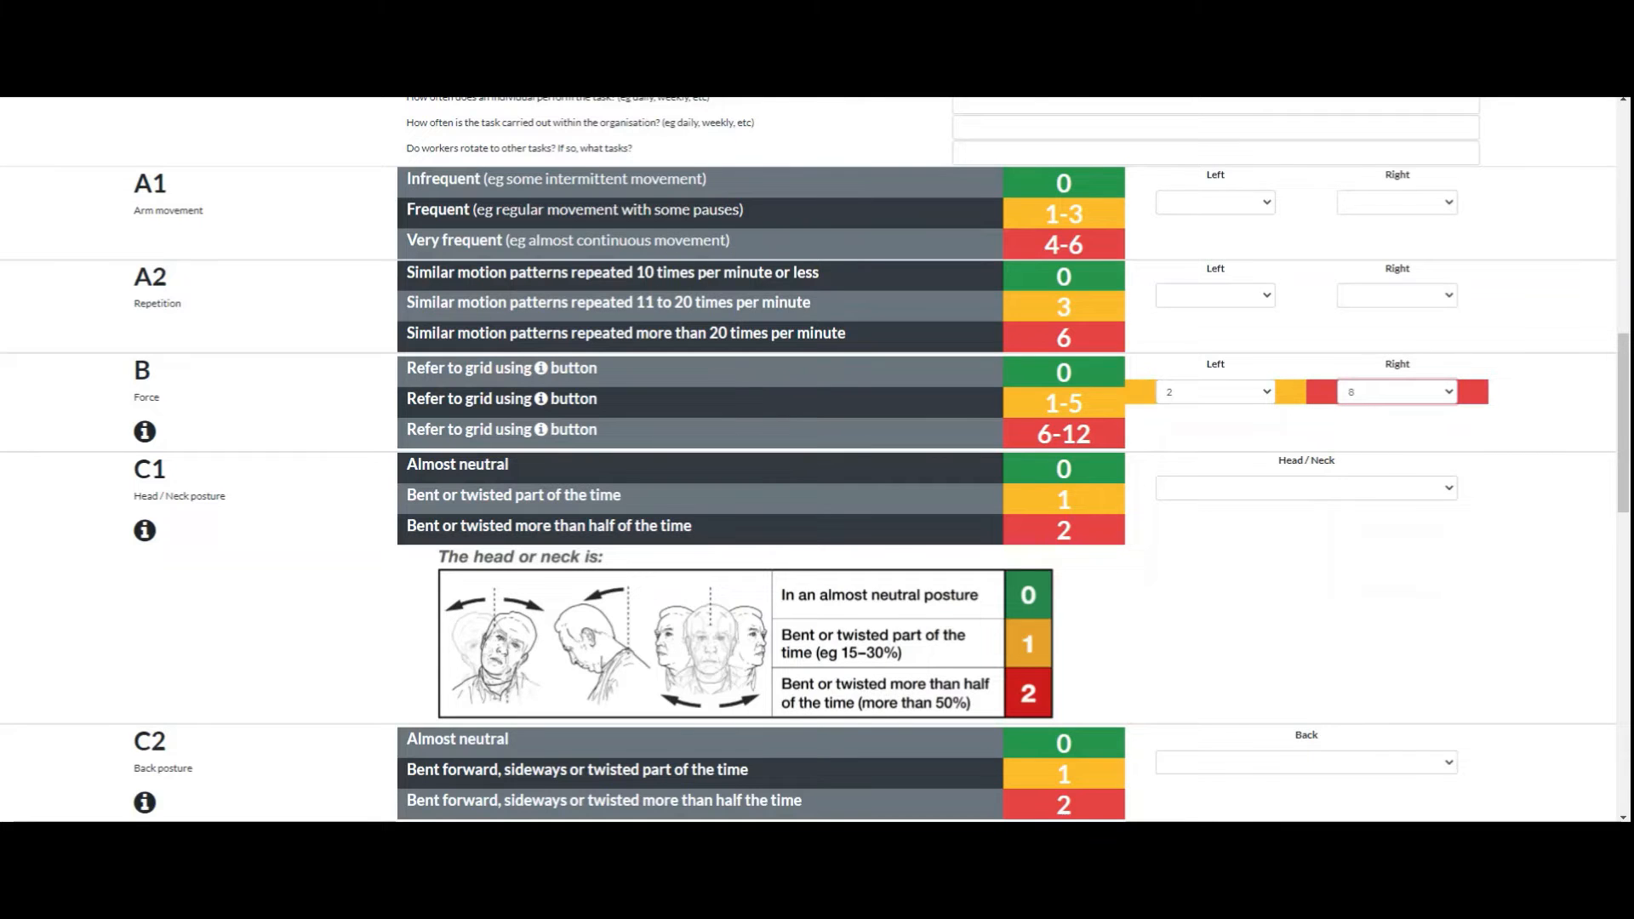
{"action": "scroll", "coordinate": [817, 459], "scroll_direction": "up", "scroll_amount": 3}
{"action": "scroll", "coordinate": [817, 459], "scroll_direction": "down", "scroll_amount": 3}
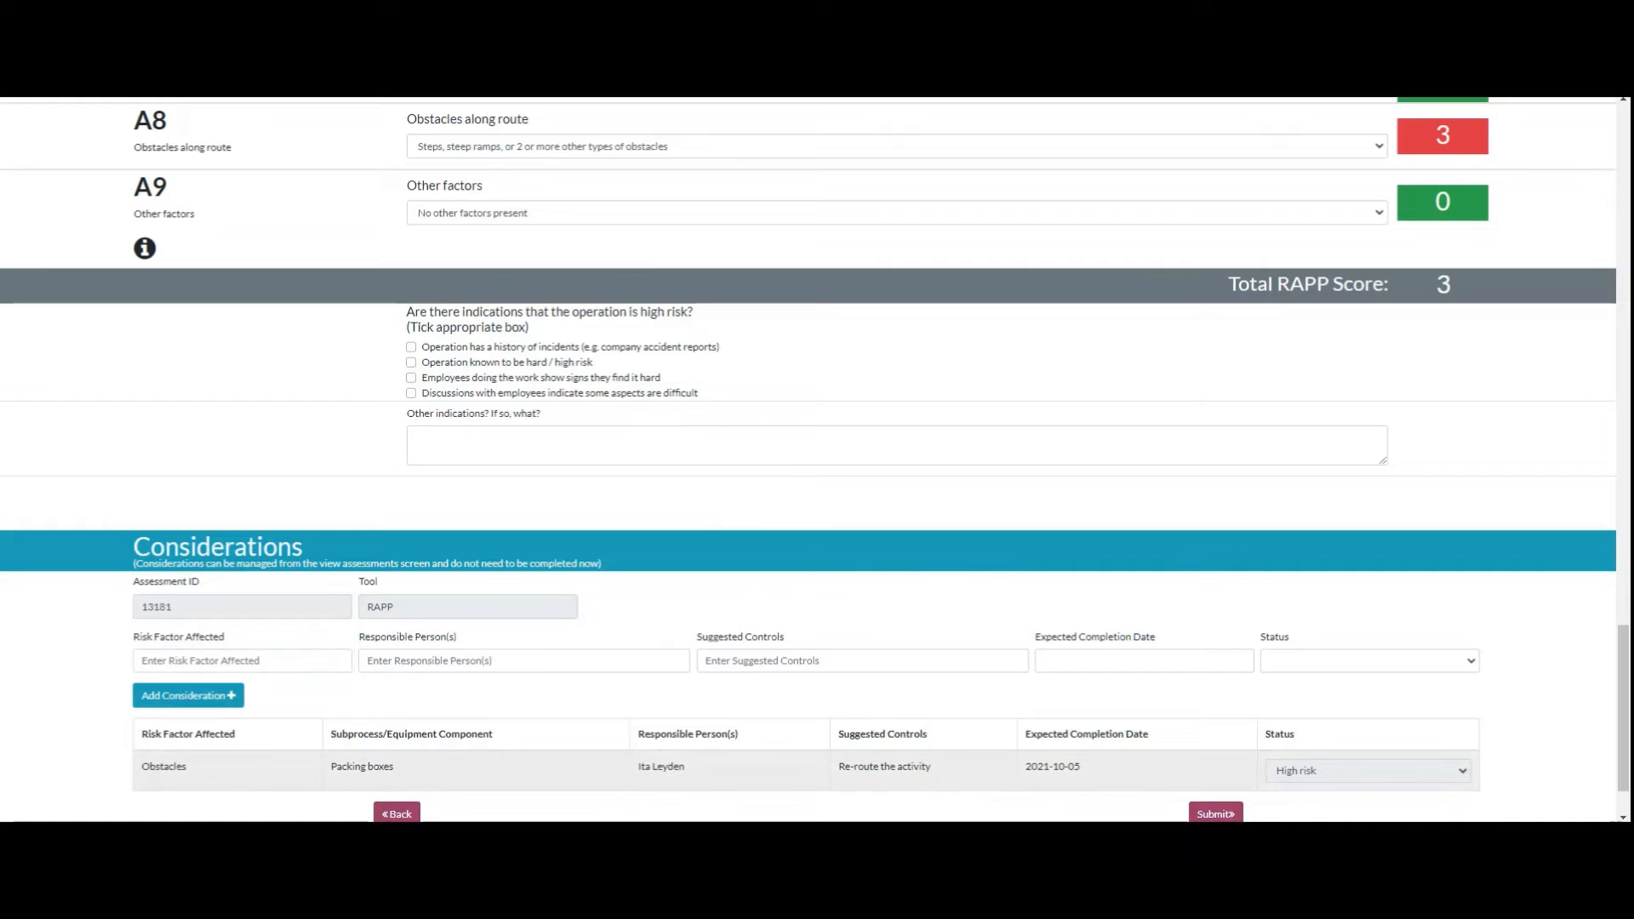
Step: Check the status options available for a new consideration in the RAPP tool
{"action": "left_click", "coordinate": [1369, 661]}
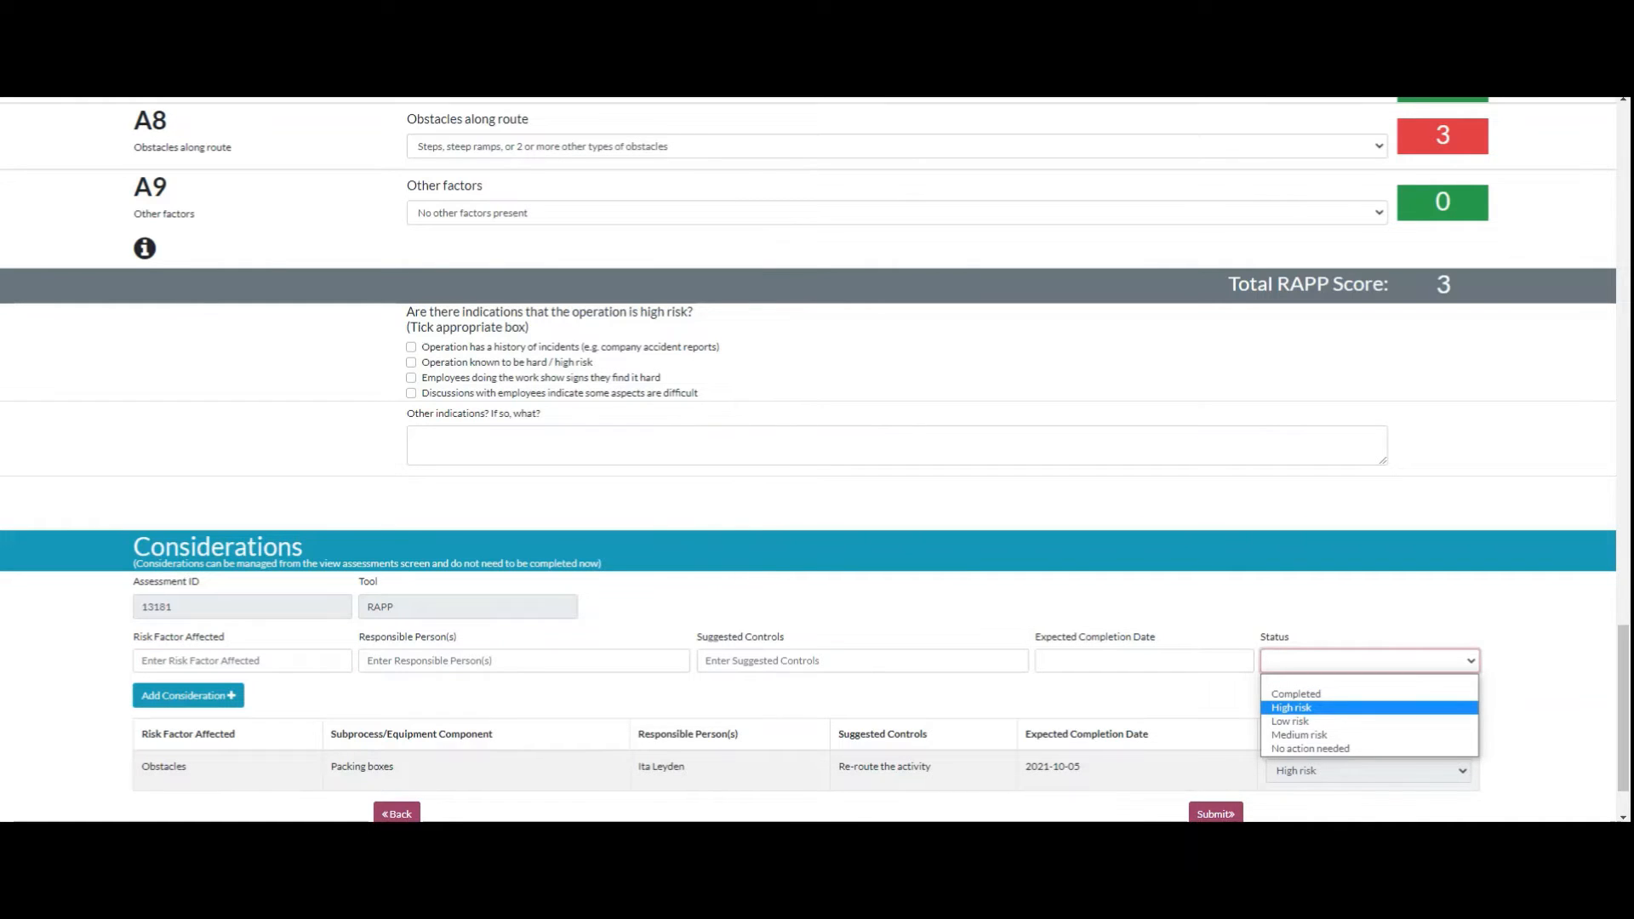
{"action": "left_click", "coordinate": [242, 661]}
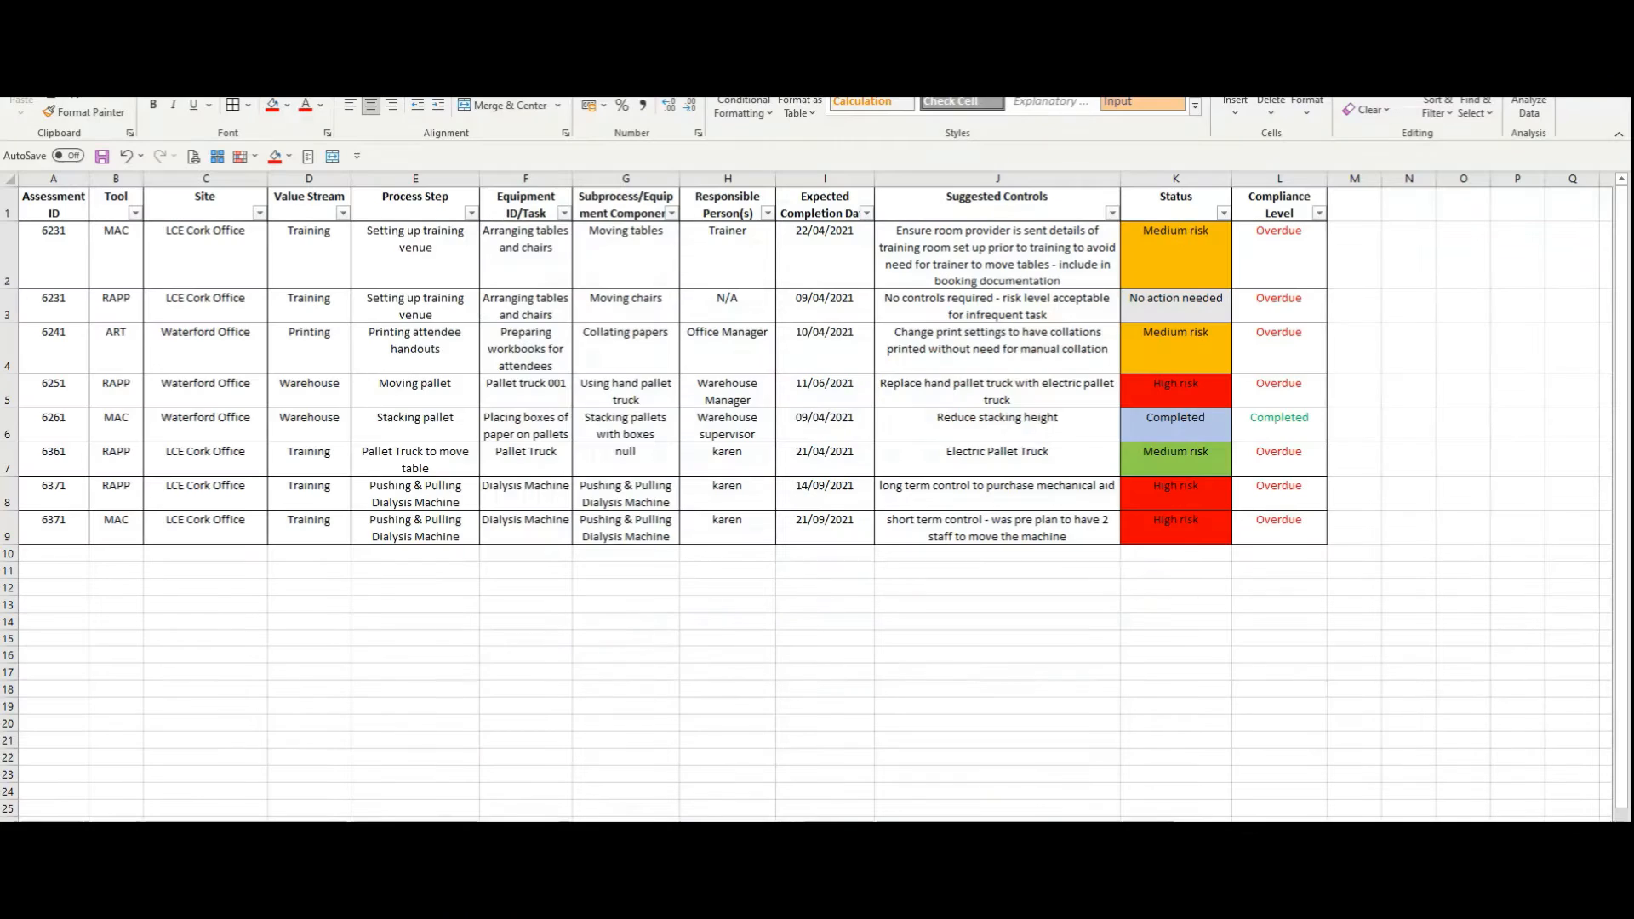
{"action": "left_click_drag", "start_coordinate": [1463, 347], "coordinate": [1517, 347]}
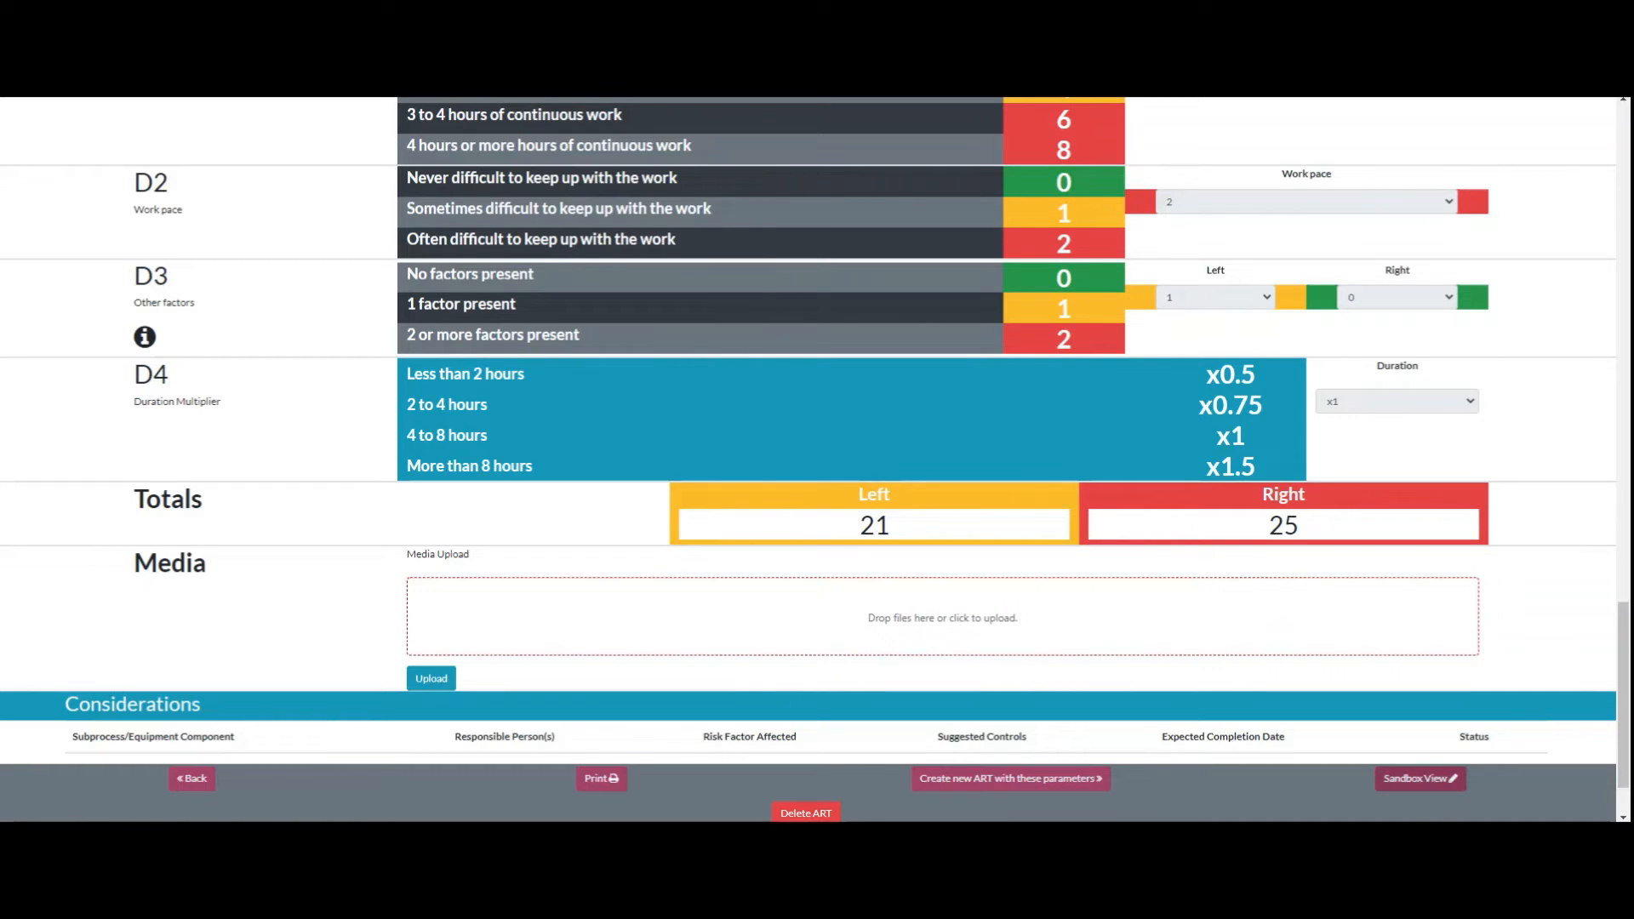
Step: Open the completed ART assessment for Packing boxes in Sandbox View and look over its section scores
{"action": "left_click", "coordinate": [1419, 778]}
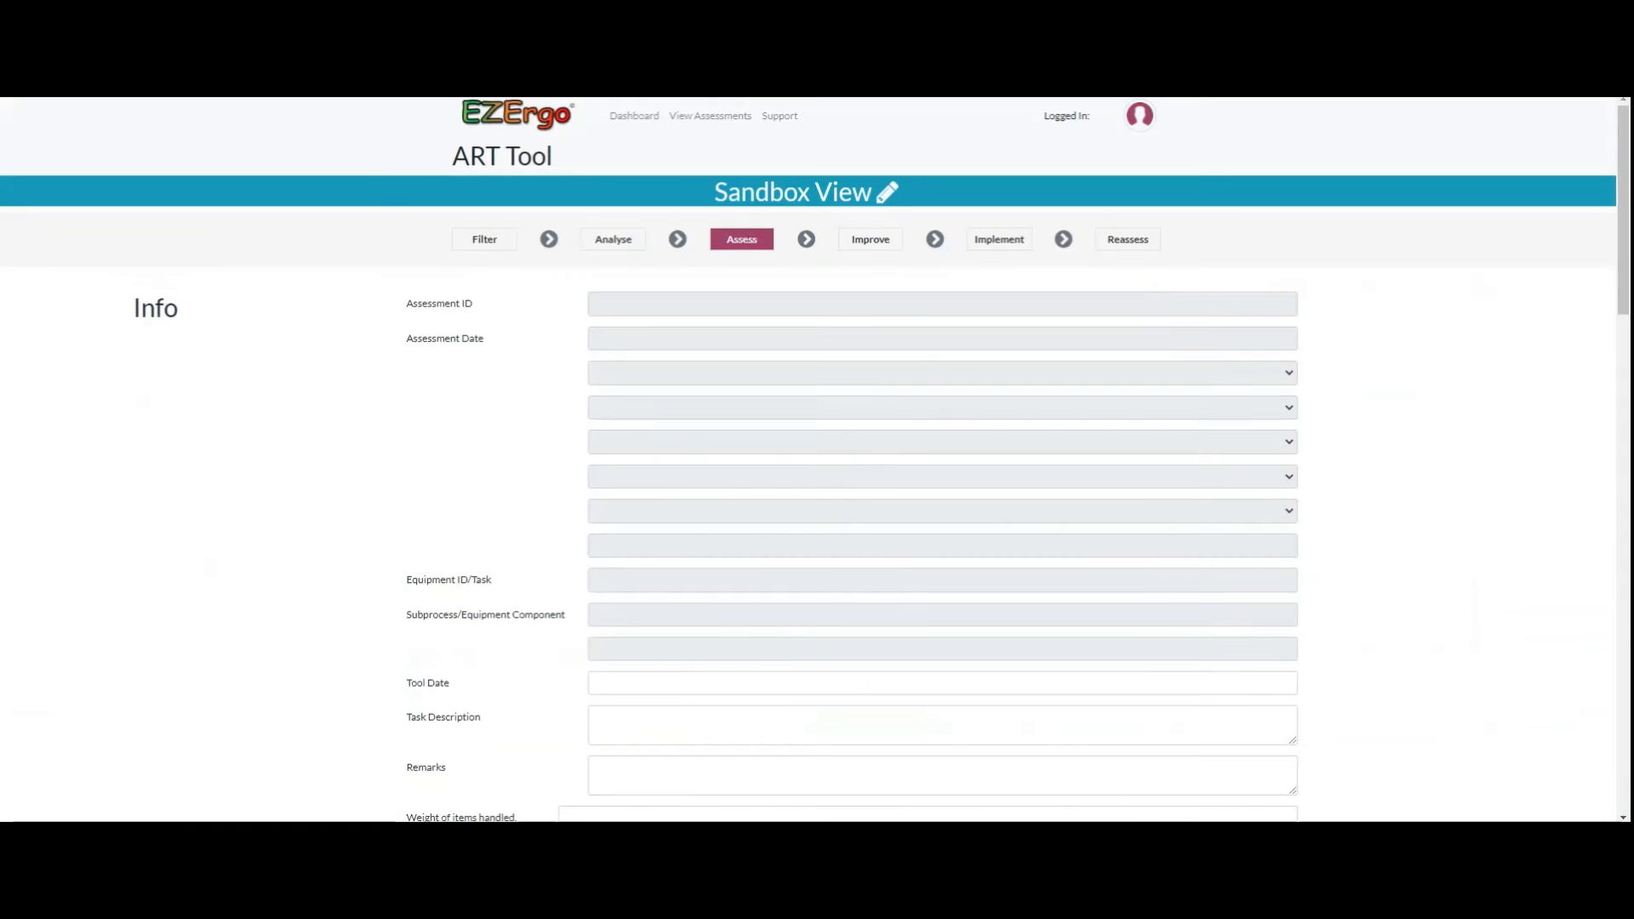
{"action": "scroll", "coordinate": [817, 459], "scroll_direction": "down", "scroll_amount": 2}
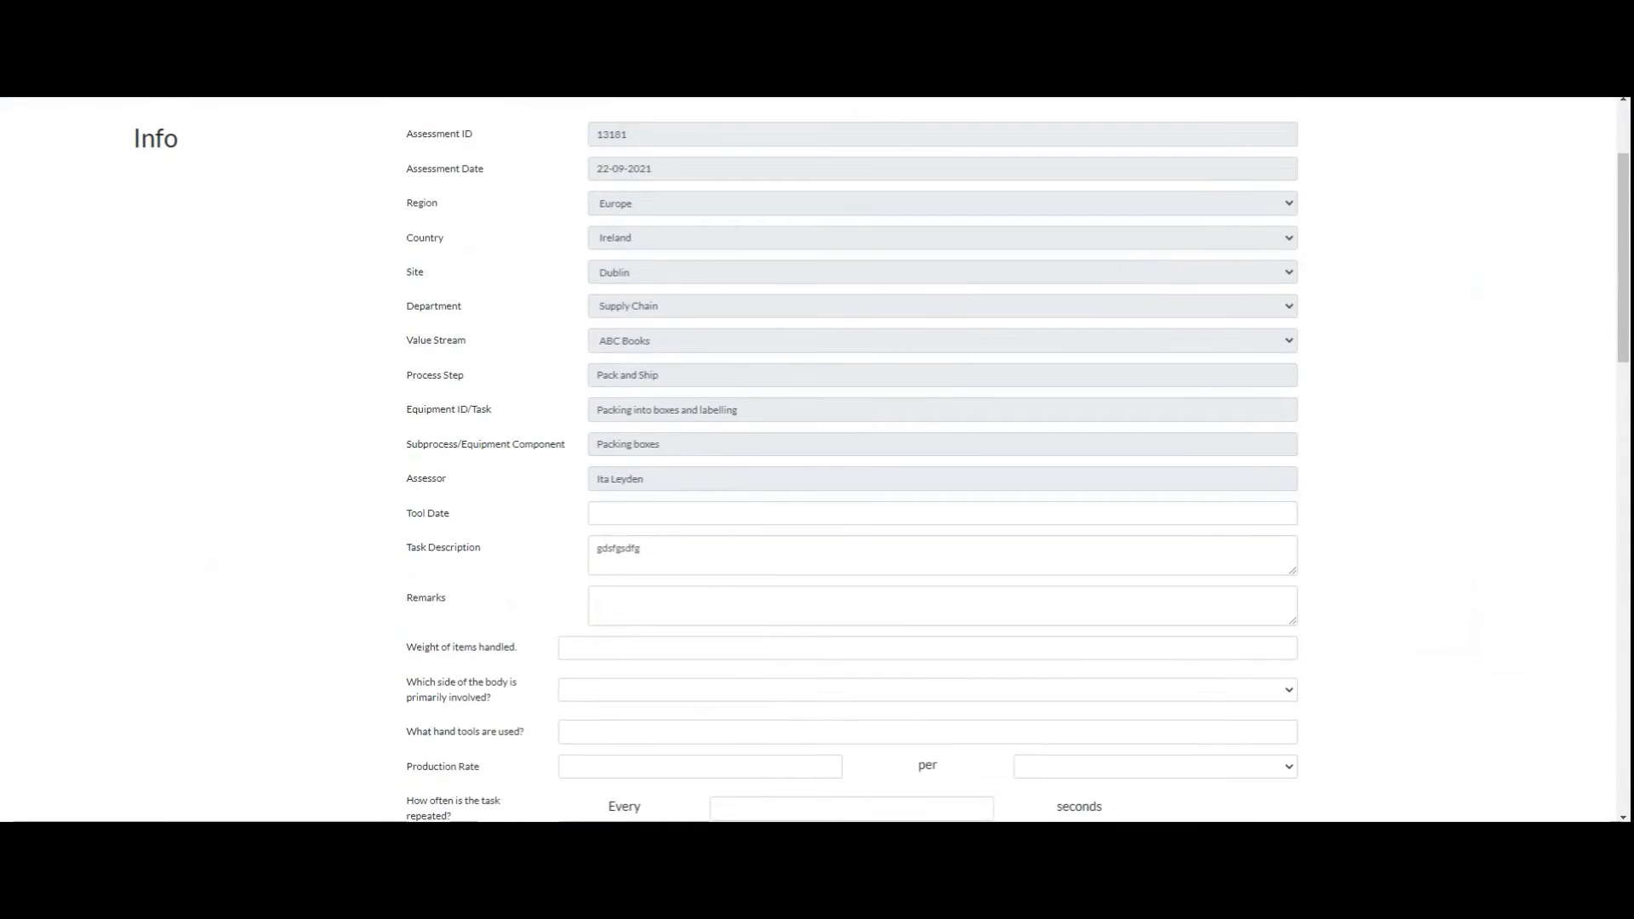
{"action": "scroll", "coordinate": [817, 459], "scroll_direction": "down", "scroll_amount": 6}
{"action": "scroll", "coordinate": [1190, 431], "scroll_direction": "down", "scroll_amount": 4}
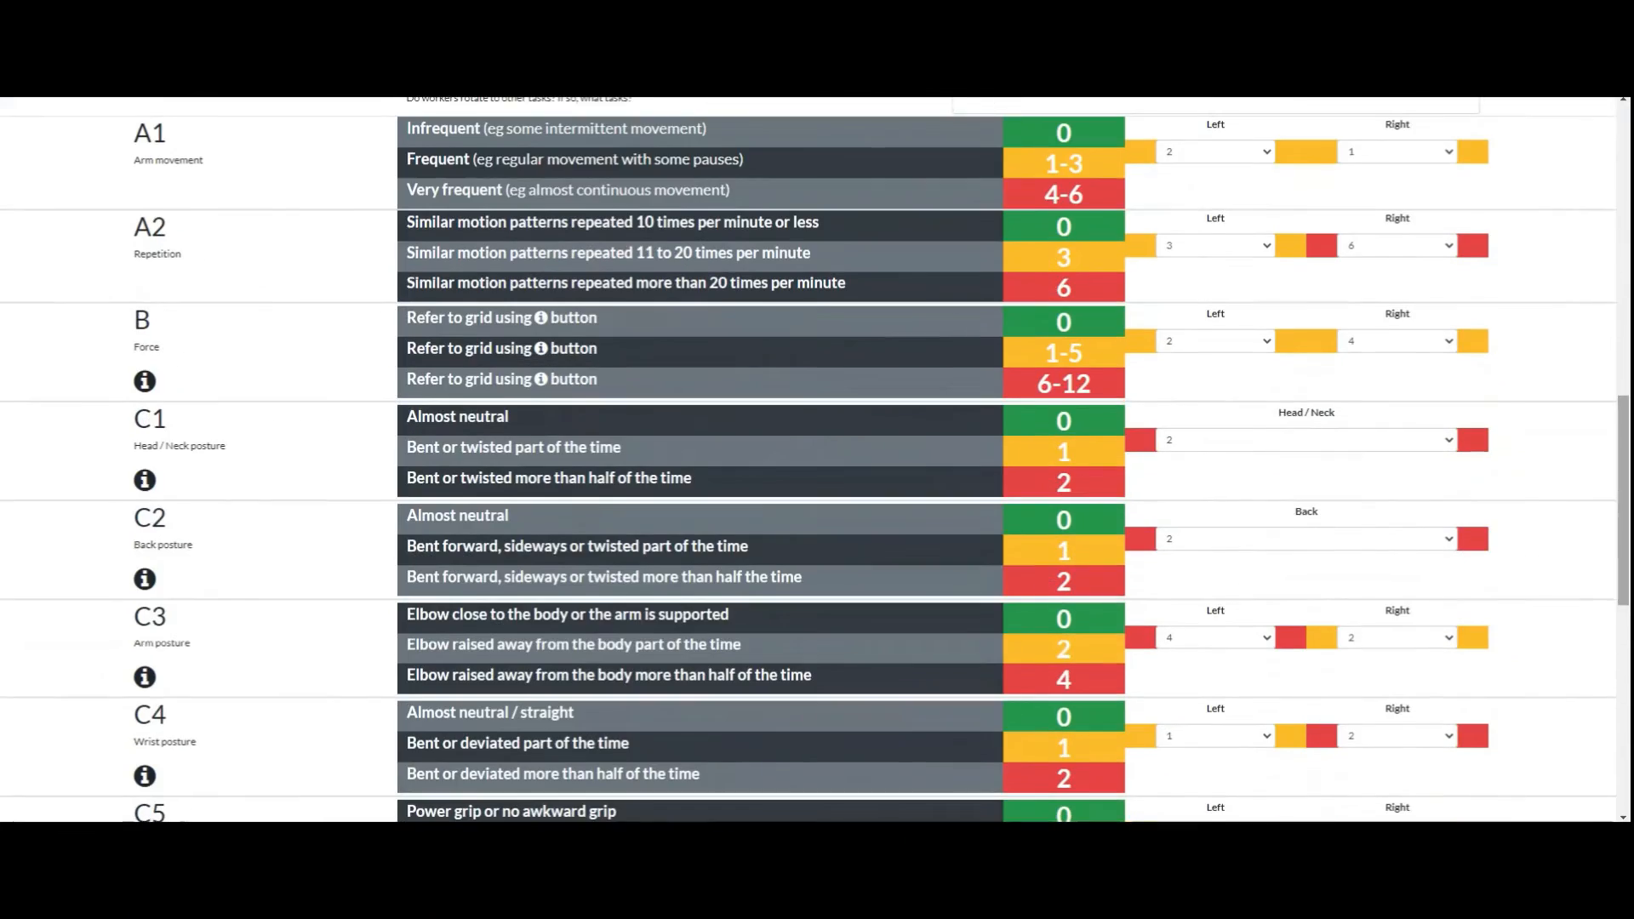
{"action": "scroll", "coordinate": [817, 459], "scroll_direction": "up", "scroll_amount": 2}
{"action": "scroll", "coordinate": [817, 459], "scroll_direction": "down", "scroll_amount": 2}
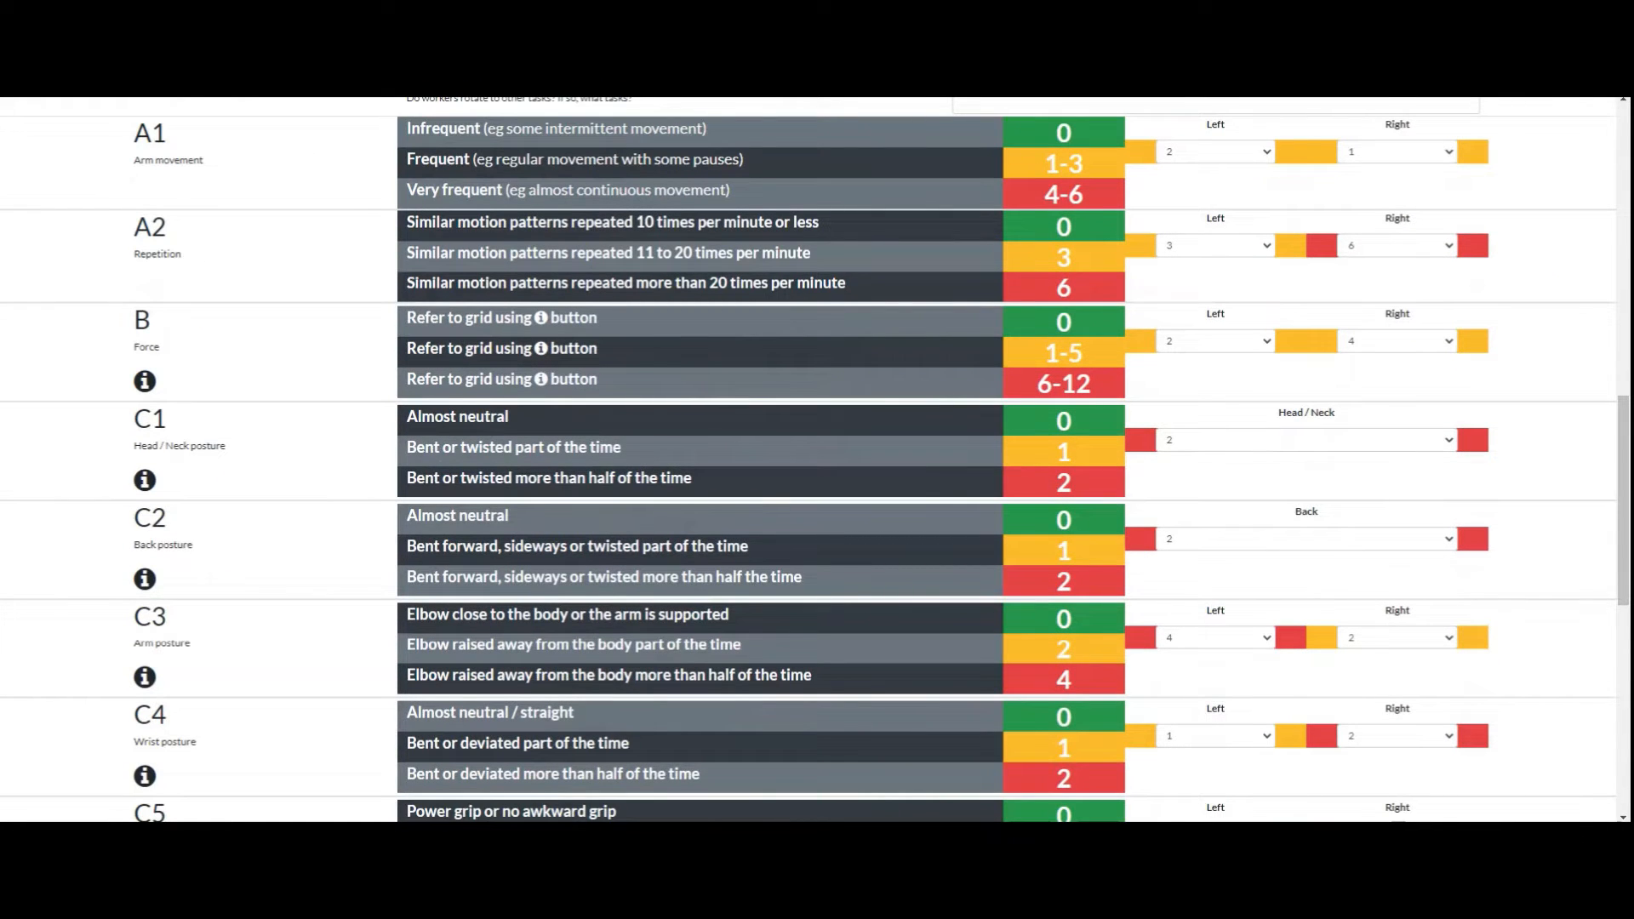
{"action": "scroll", "coordinate": [814, 460], "scroll_direction": "down", "scroll_amount": 2}
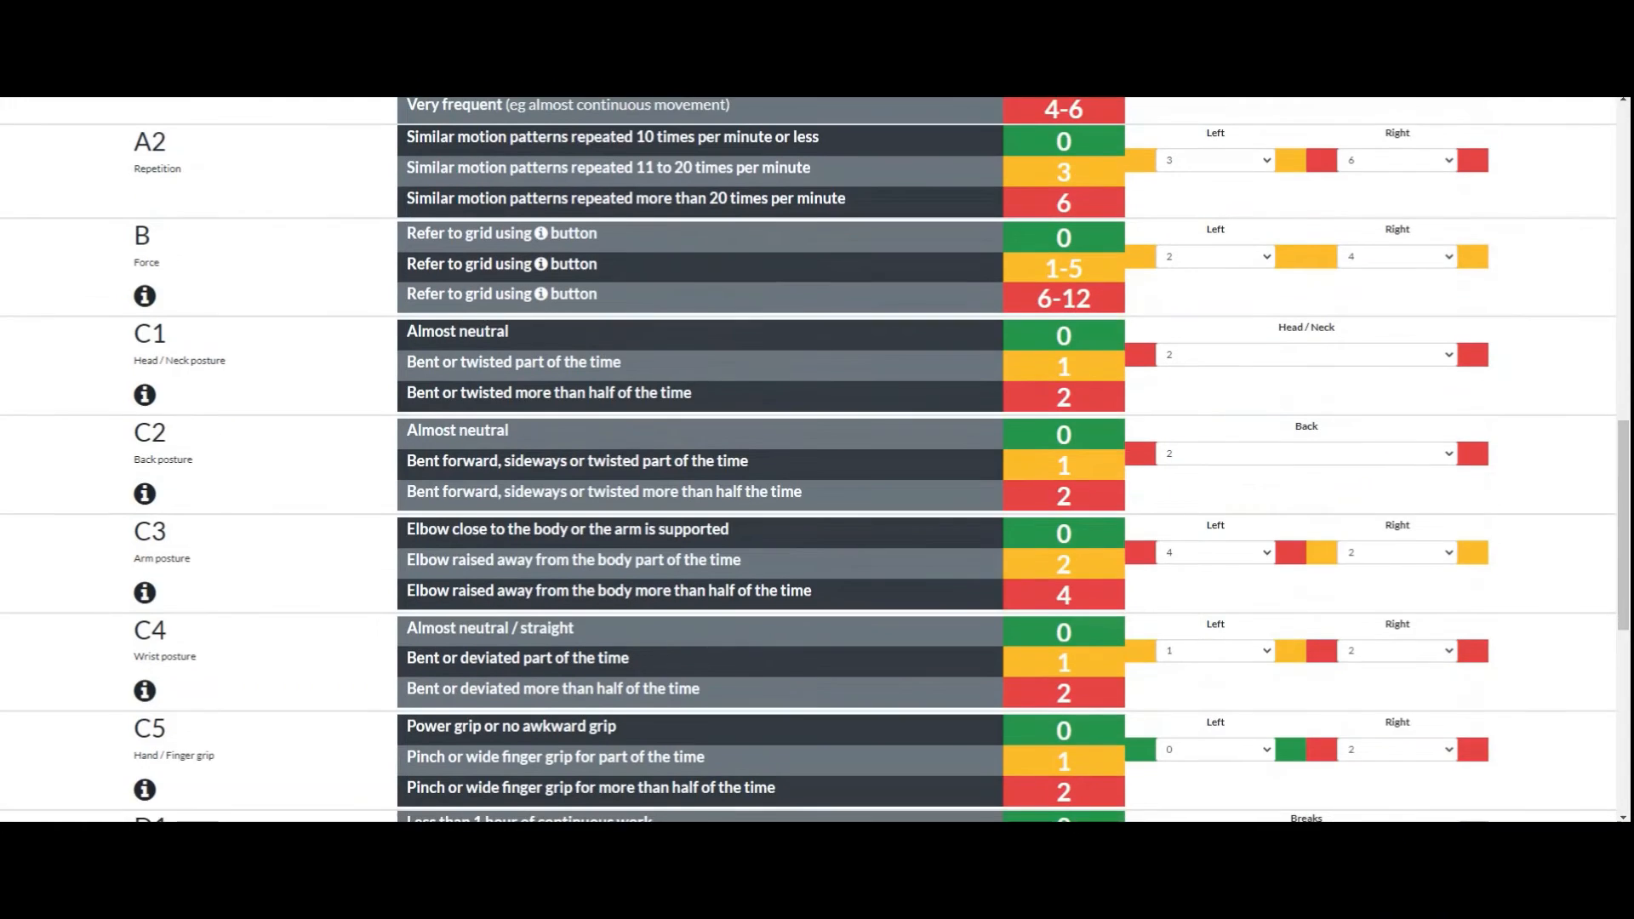
{"action": "scroll", "coordinate": [814, 460], "scroll_direction": "up", "scroll_amount": 1}
Step: Try a left force score of 3 in section B and return it to 2
{"action": "left_click", "coordinate": [1215, 257]}
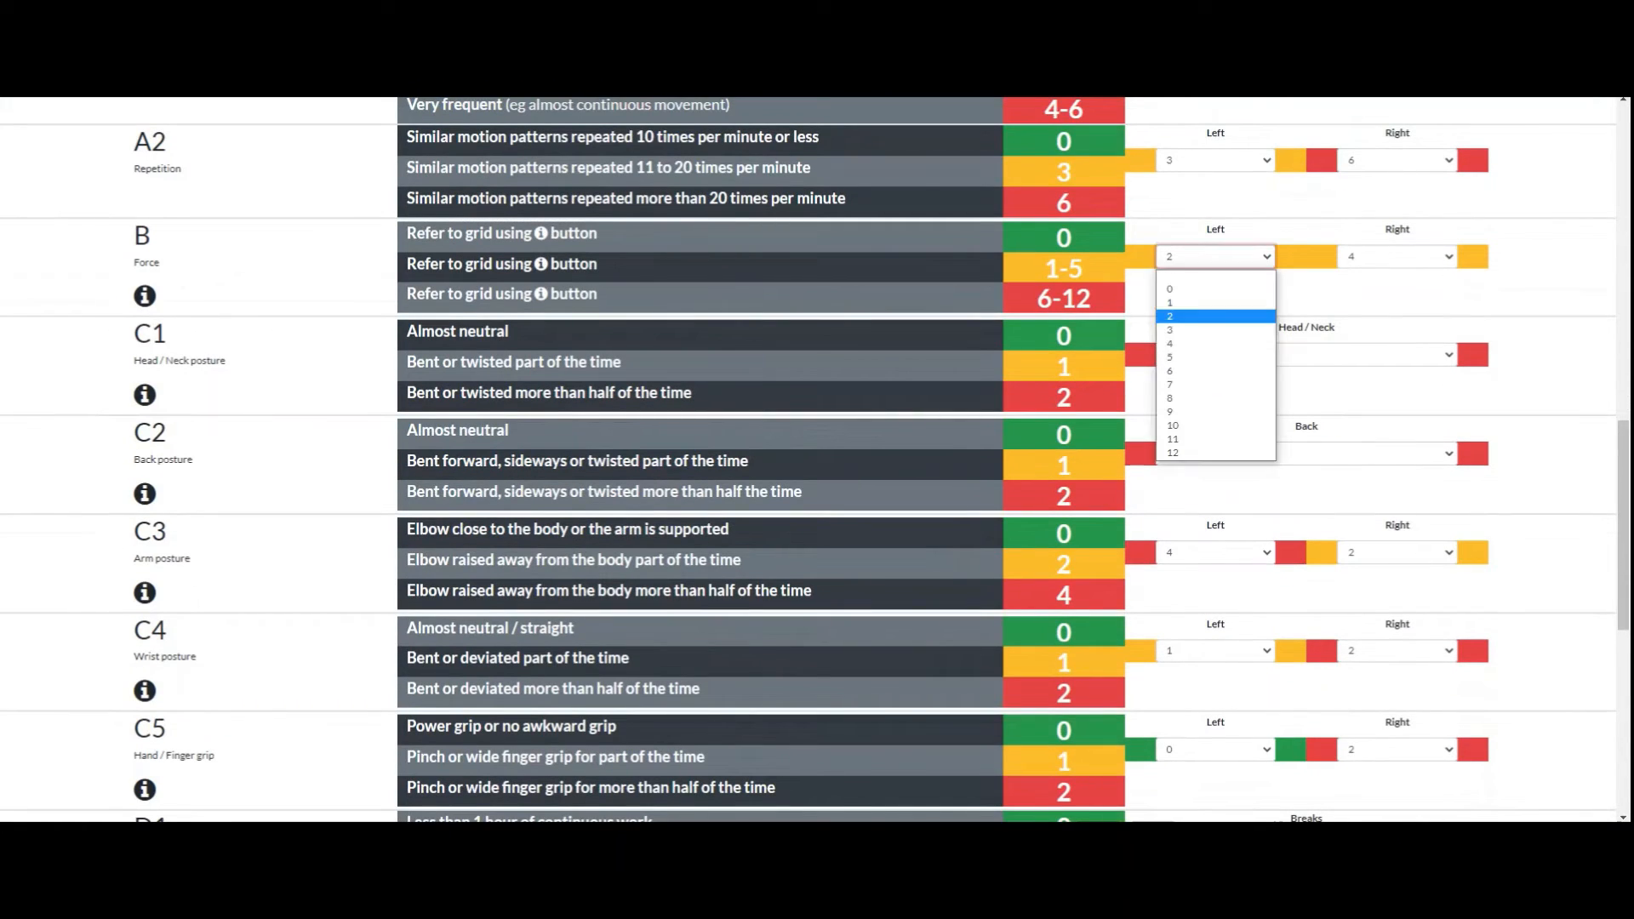
{"action": "left_click", "coordinate": [1215, 329]}
{"action": "left_click", "coordinate": [1215, 257]}
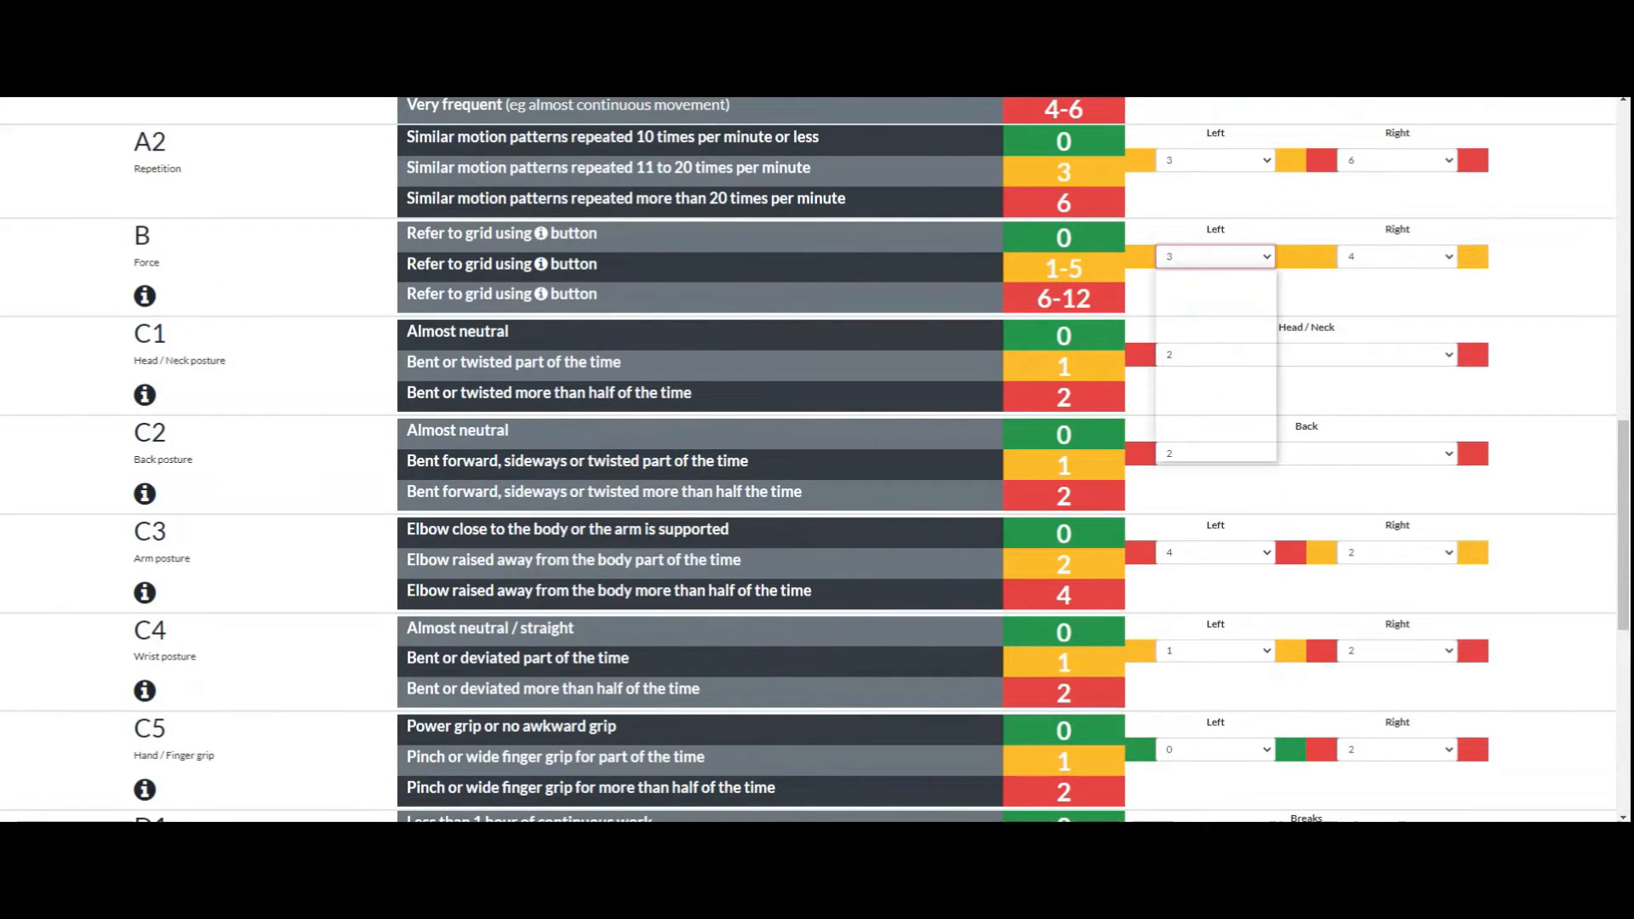
{"action": "left_click", "coordinate": [1215, 316]}
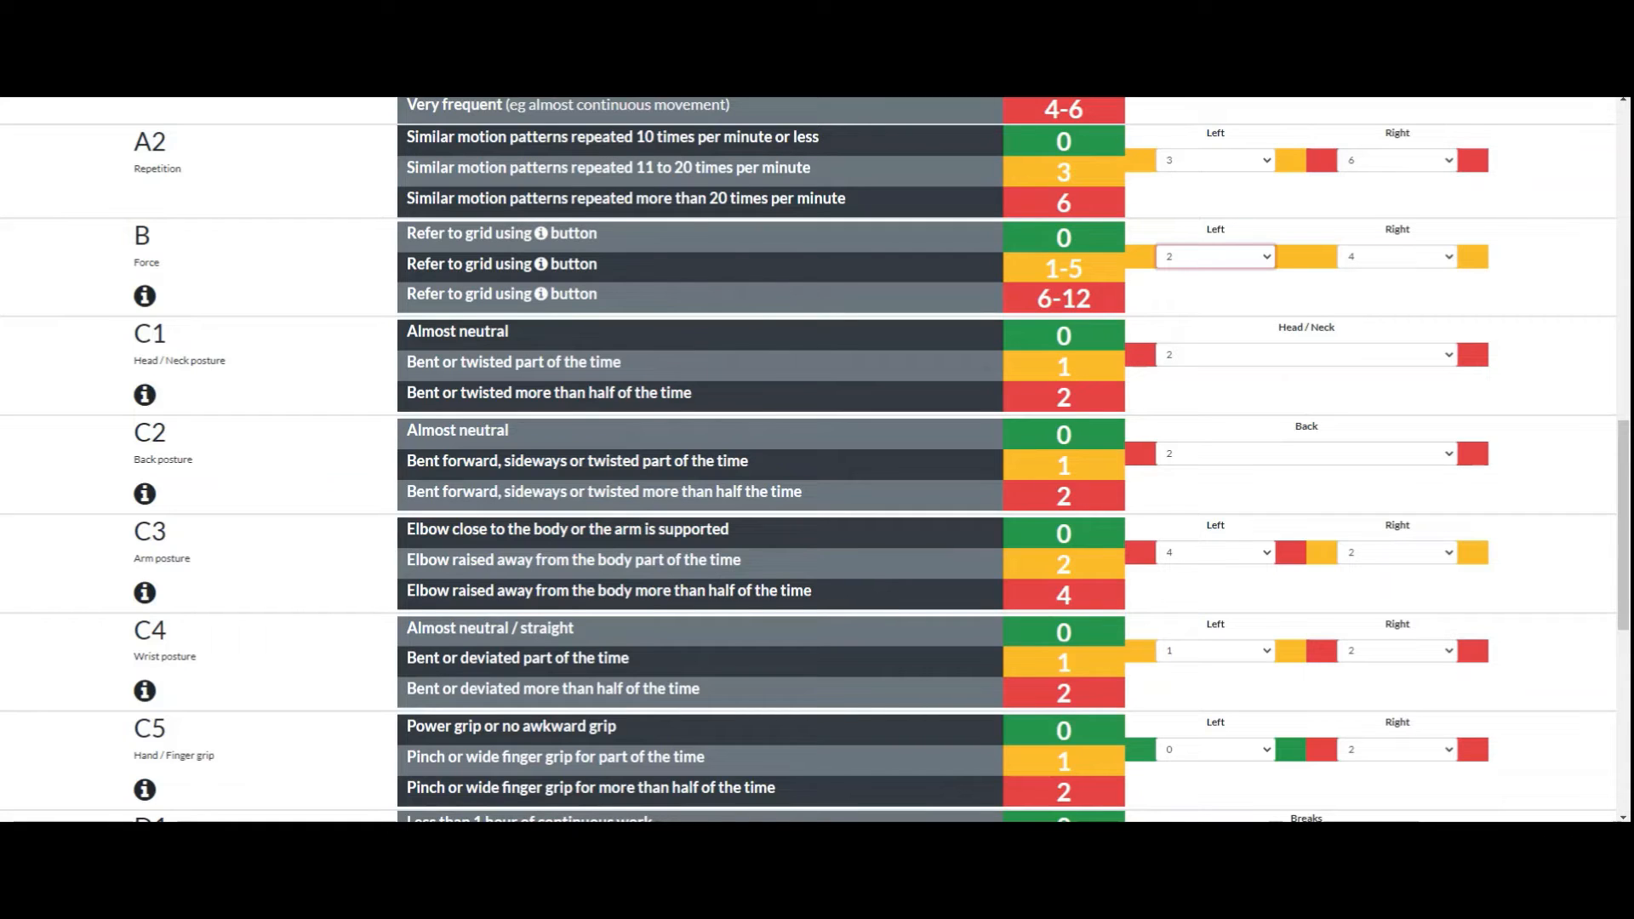
Step: Set the head/neck posture score in section C1 to 0
{"action": "left_click", "coordinate": [1306, 355]}
{"action": "left_click", "coordinate": [1306, 389]}
{"action": "scroll", "coordinate": [814, 460], "scroll_direction": "down", "scroll_amount": 7}
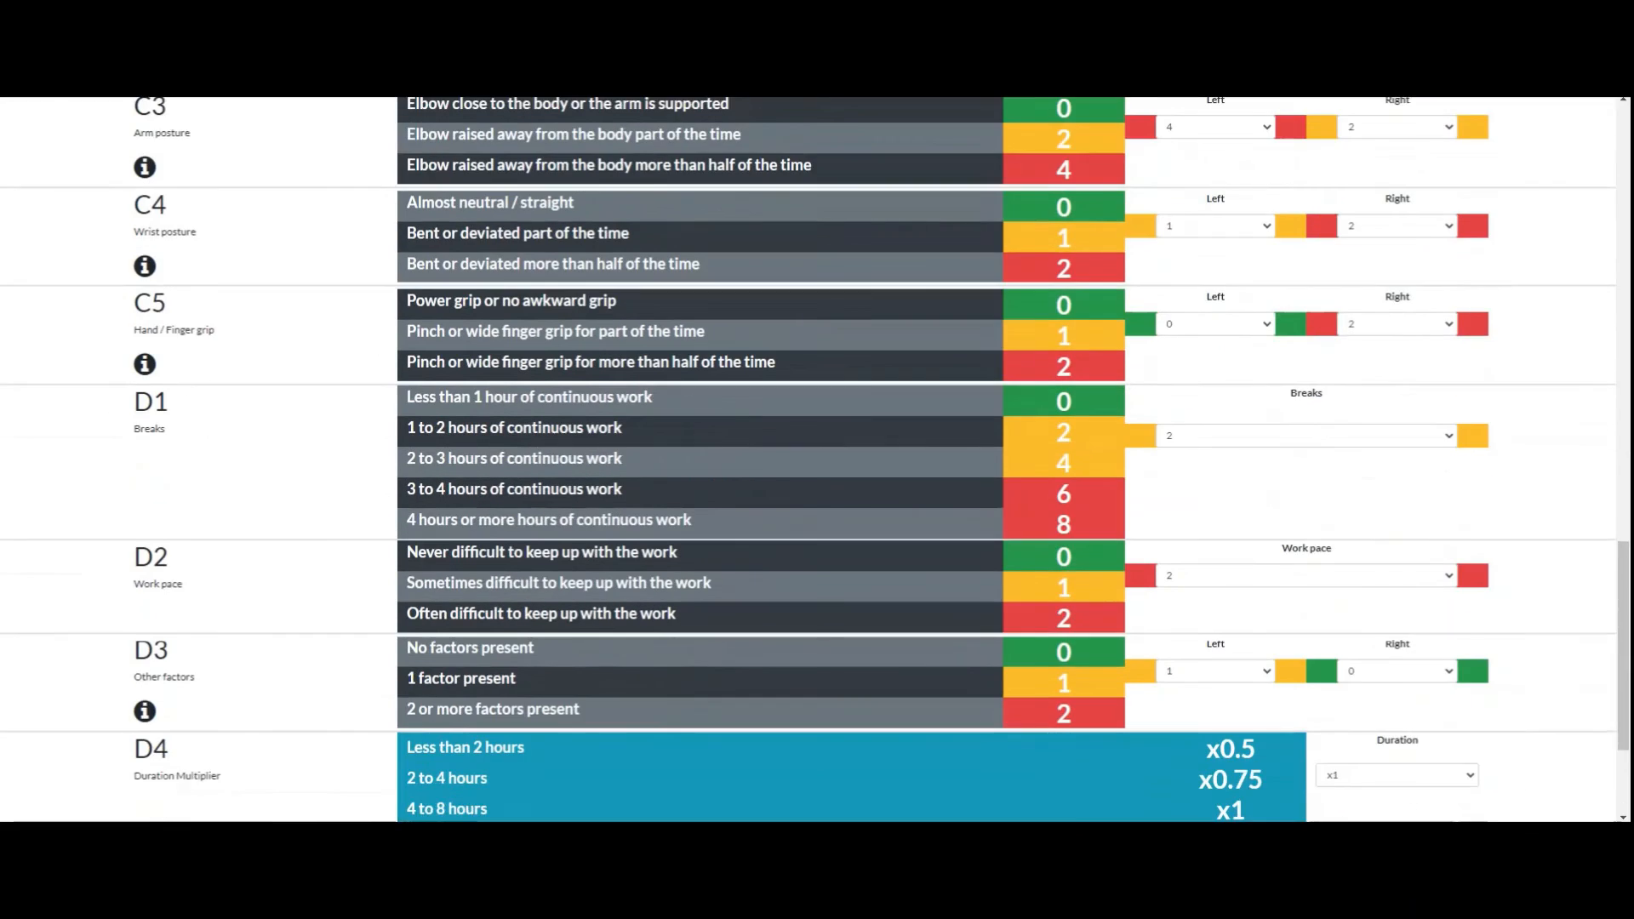
{"action": "scroll", "coordinate": [814, 459], "scroll_direction": "up", "scroll_amount": 2}
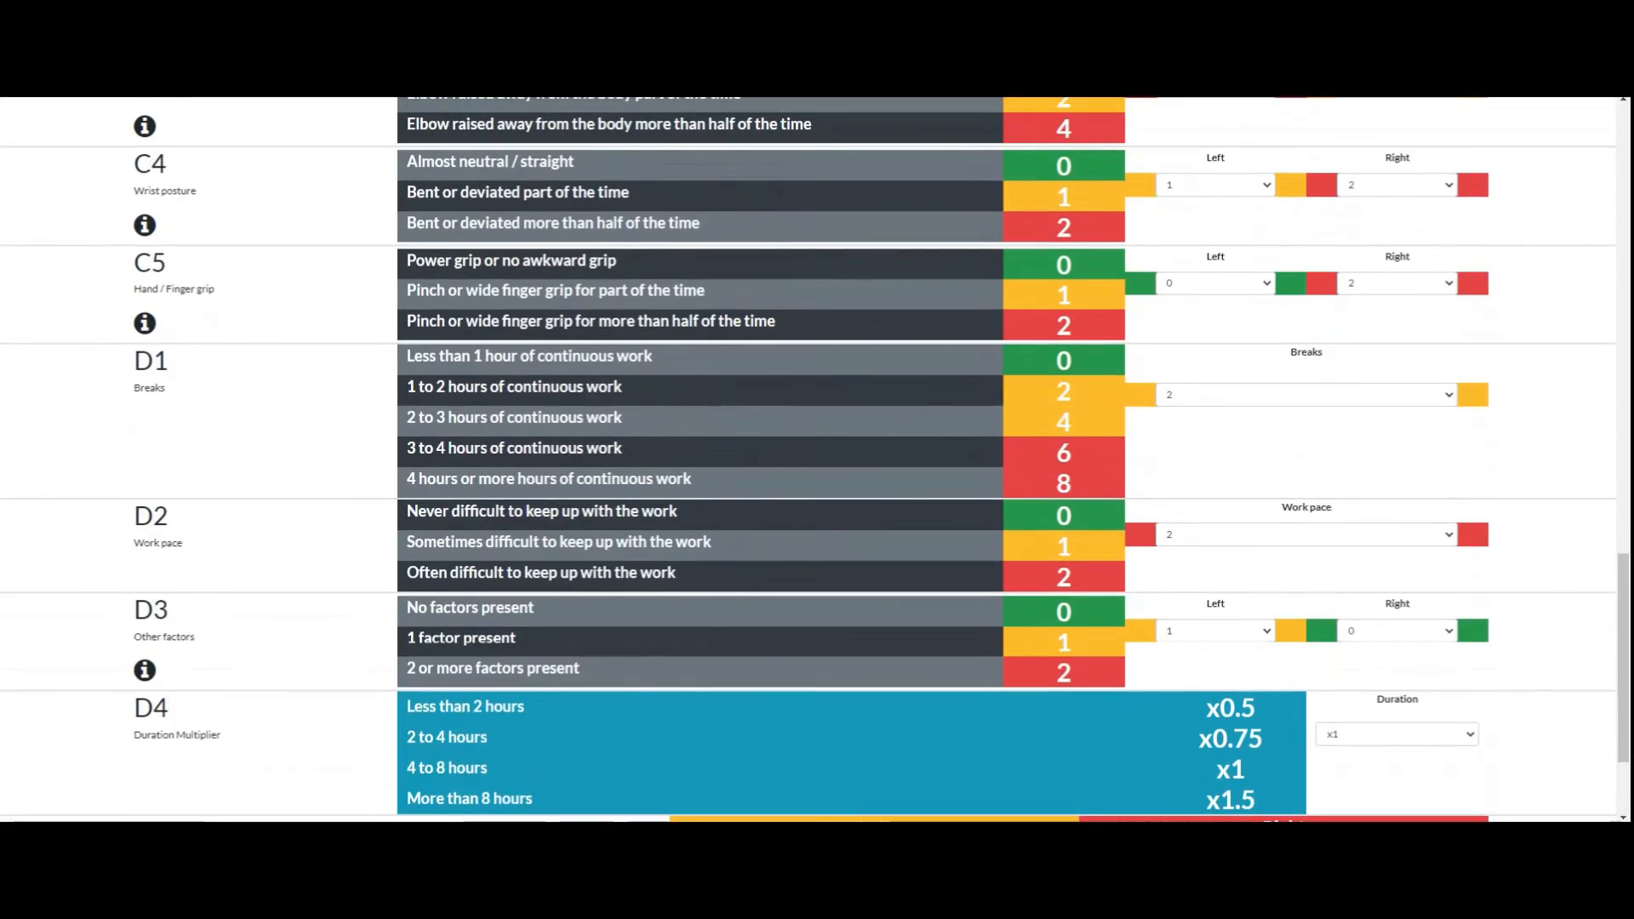
{"action": "scroll", "coordinate": [814, 460], "scroll_direction": "up", "scroll_amount": 2}
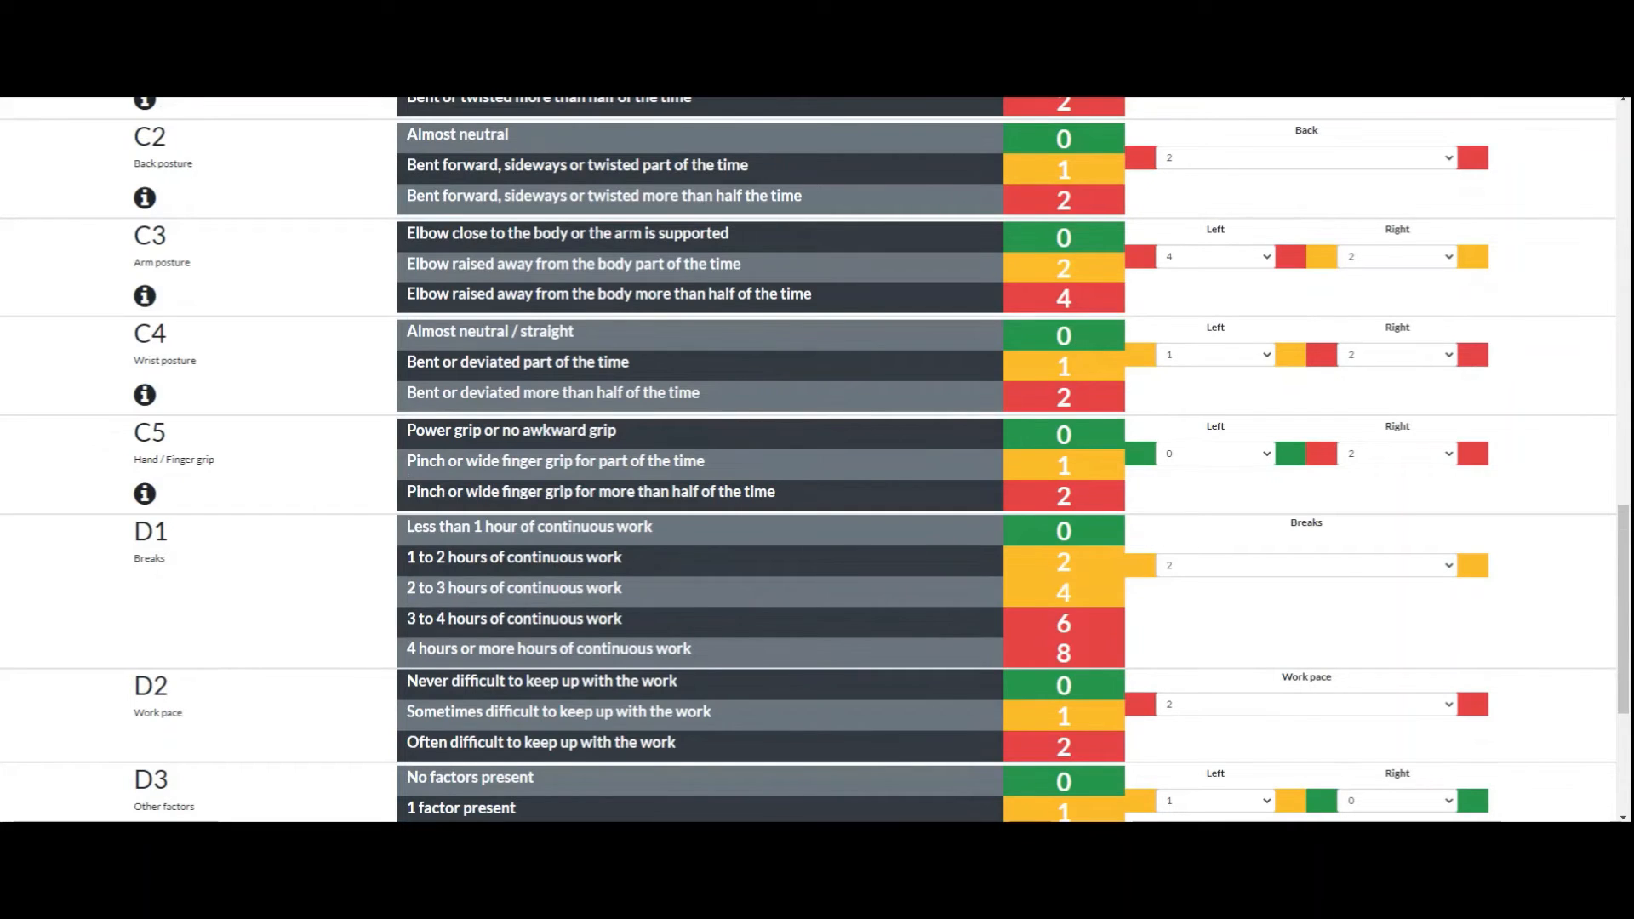
Step: Set the left and right arm posture scores in section C3 to 0 and check the recalculated totals
{"action": "left_click", "coordinate": [1215, 257]}
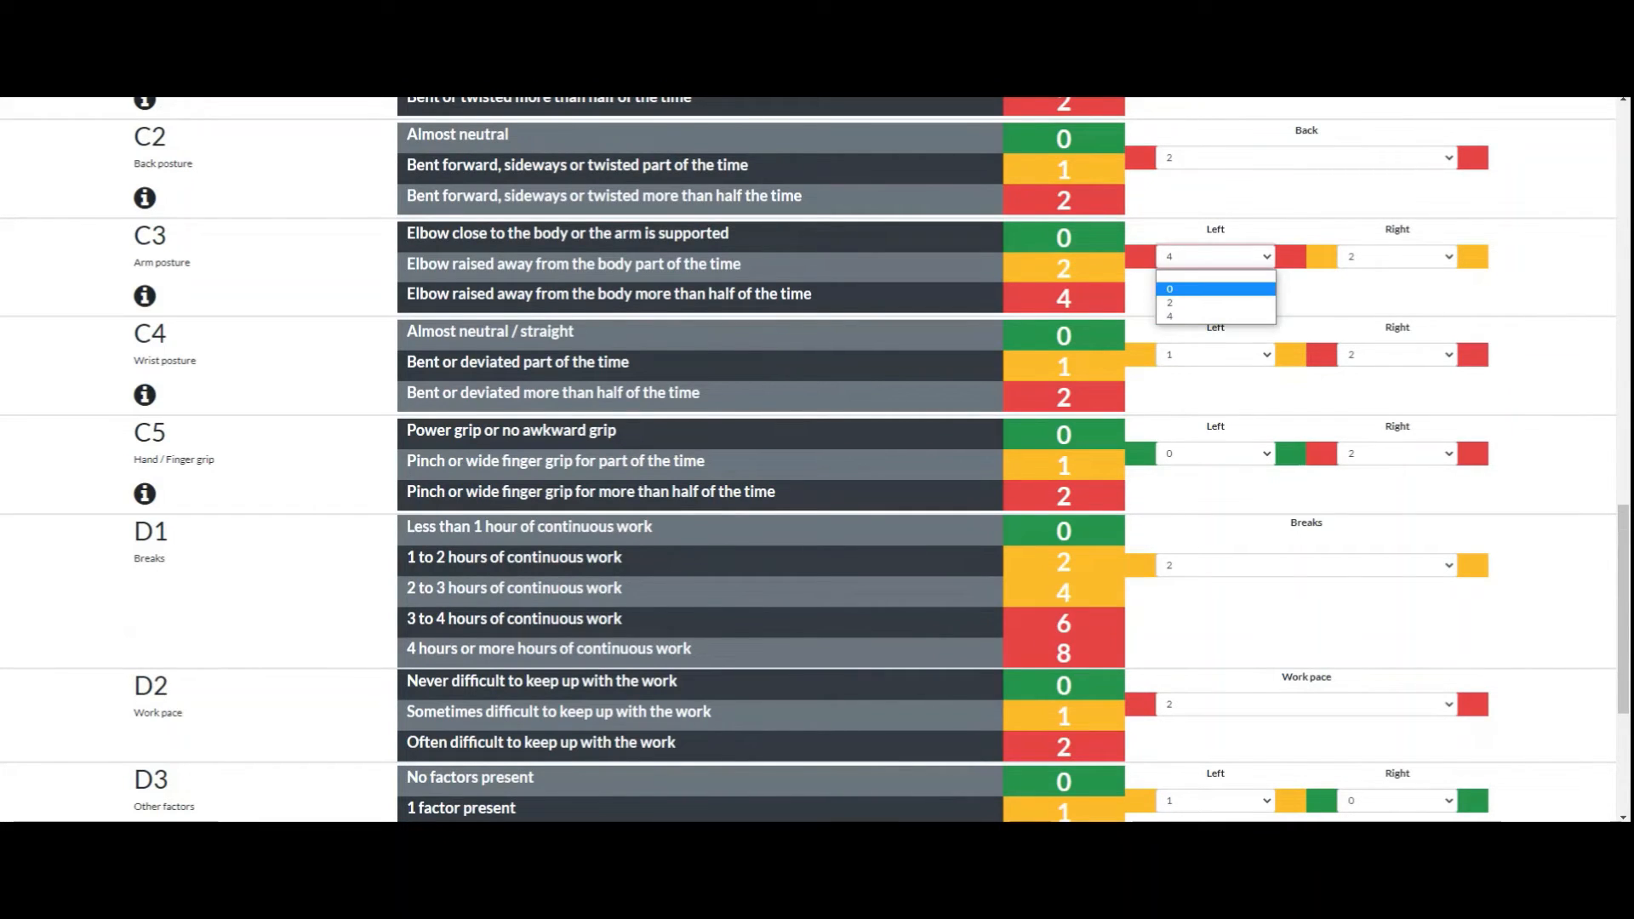
{"action": "left_click", "coordinate": [1215, 289]}
{"action": "left_click", "coordinate": [1396, 256]}
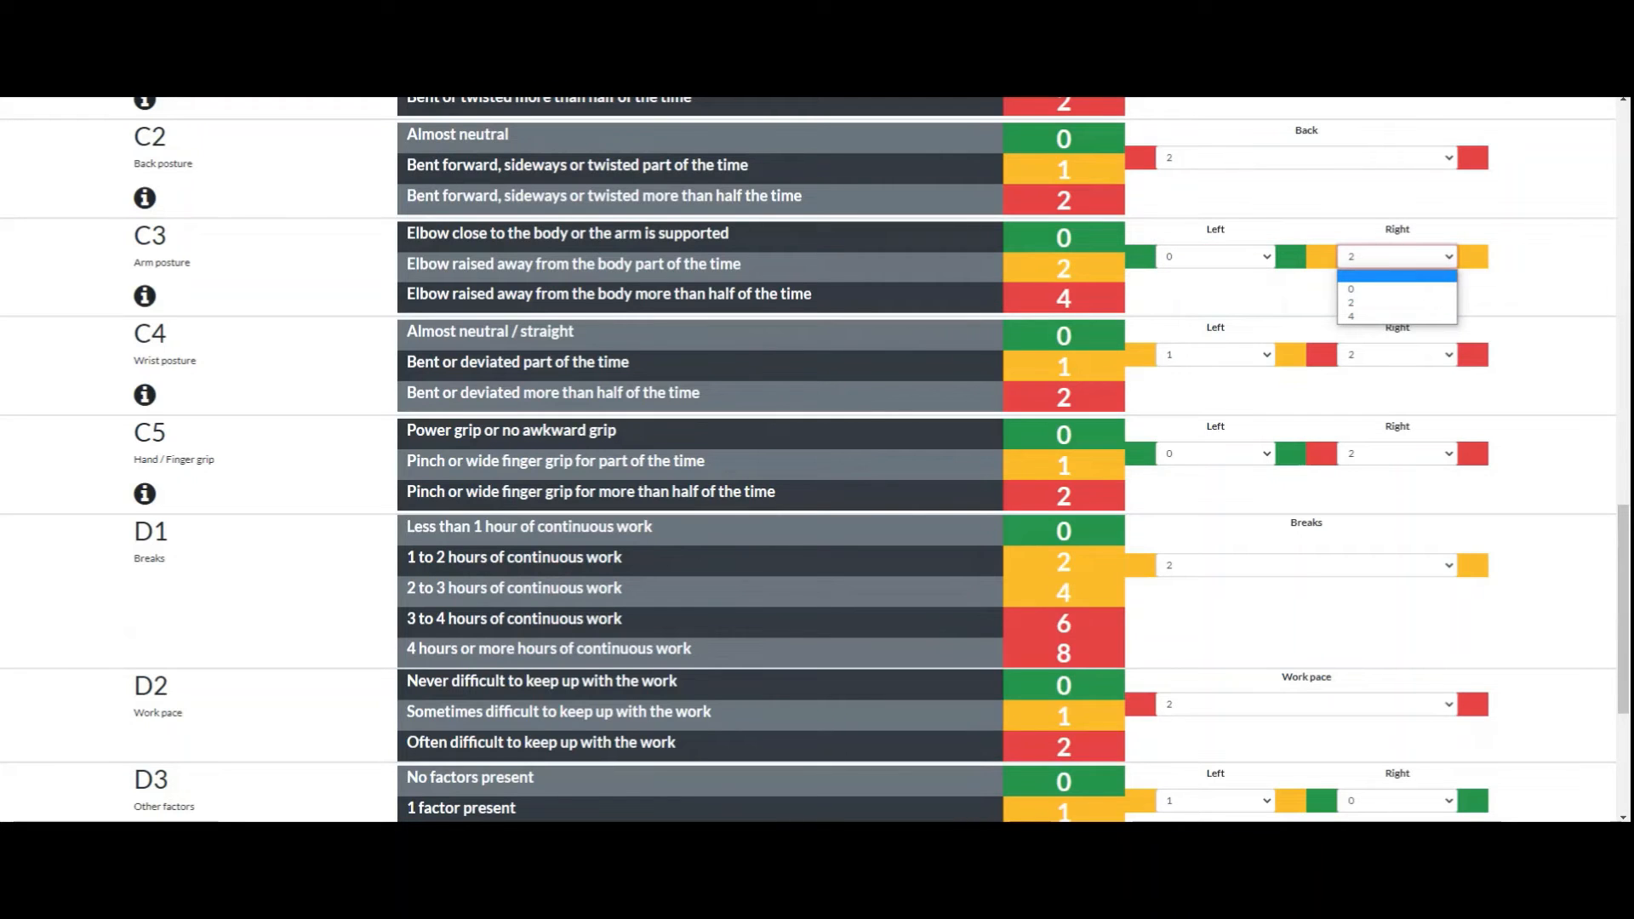
{"action": "left_click", "coordinate": [1396, 289]}
{"action": "scroll", "coordinate": [814, 460], "scroll_direction": "down", "scroll_amount": 4}
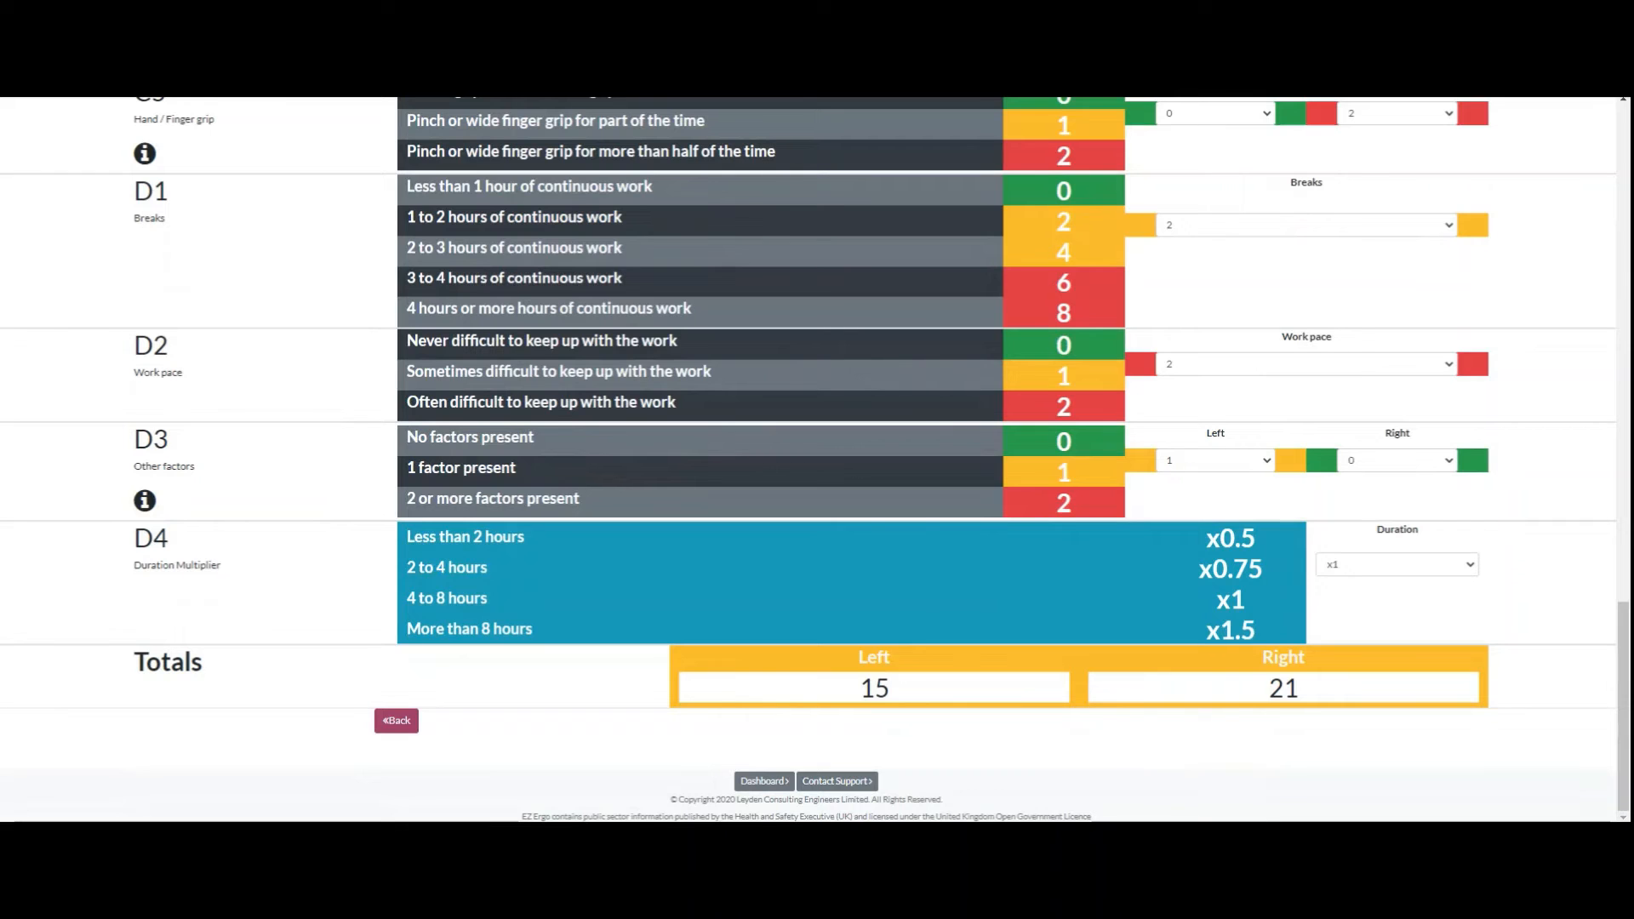
{"action": "scroll", "coordinate": [814, 460], "scroll_direction": "up", "scroll_amount": 10}
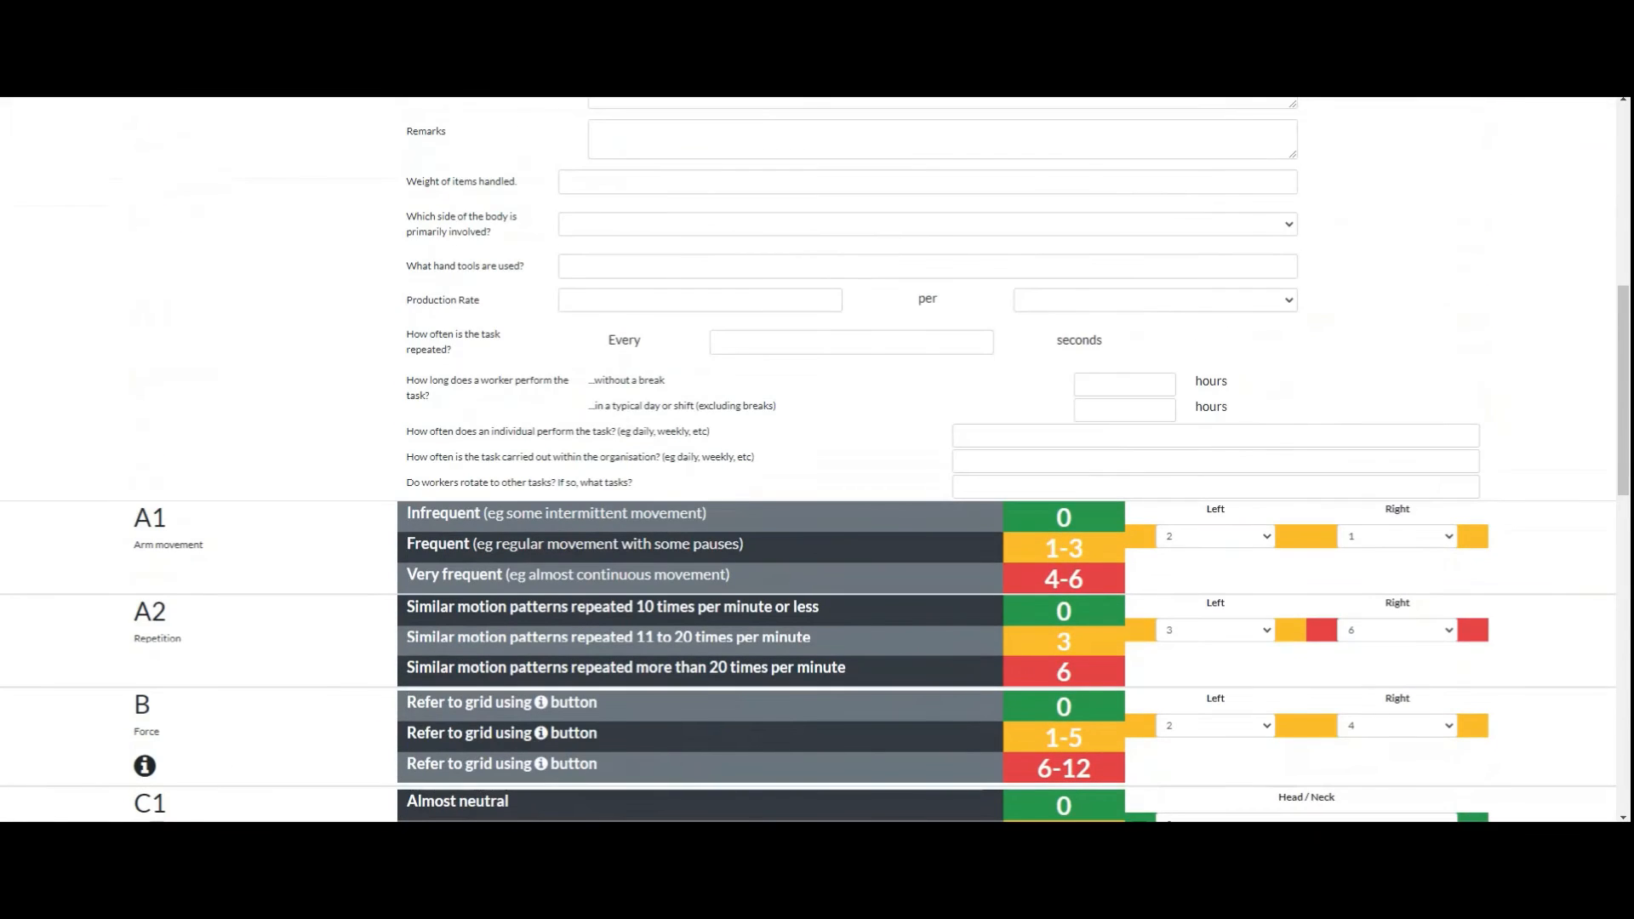
{"action": "scroll", "coordinate": [814, 460], "scroll_direction": "down", "scroll_amount": 6}
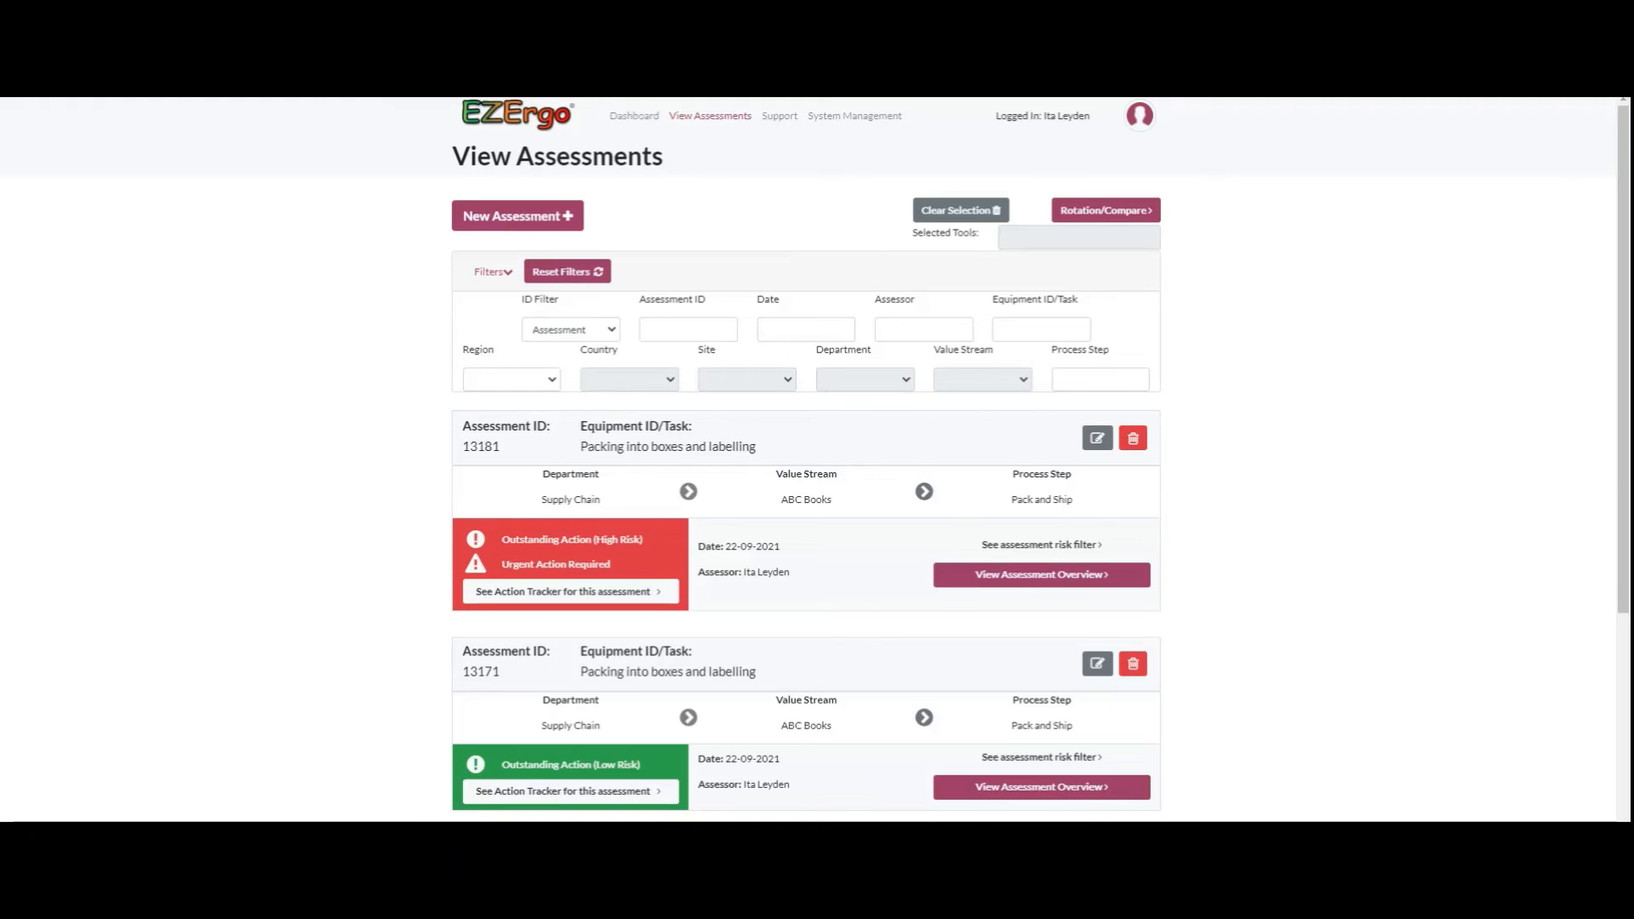
Step: Open the Action Tracker for the Pack and Ship assessment and save the RAPP Obstacles consideration's status as Completed
{"action": "scroll", "coordinate": [806, 460], "scroll_direction": "down", "scroll_amount": 1}
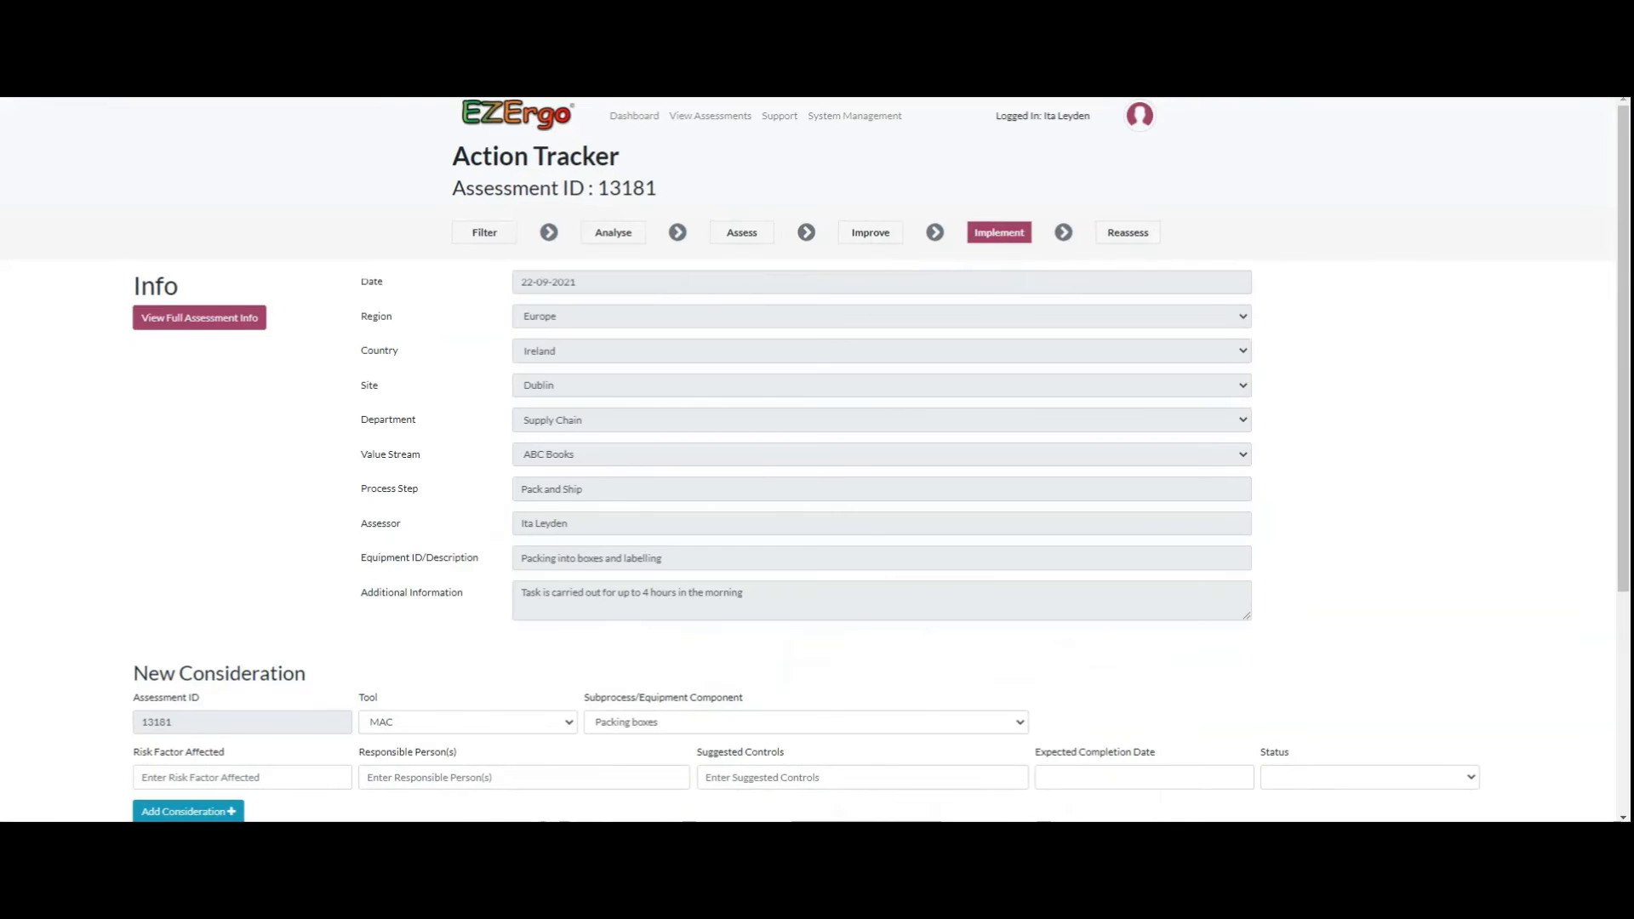
{"action": "scroll", "coordinate": [816, 459], "scroll_direction": "down", "scroll_amount": 4}
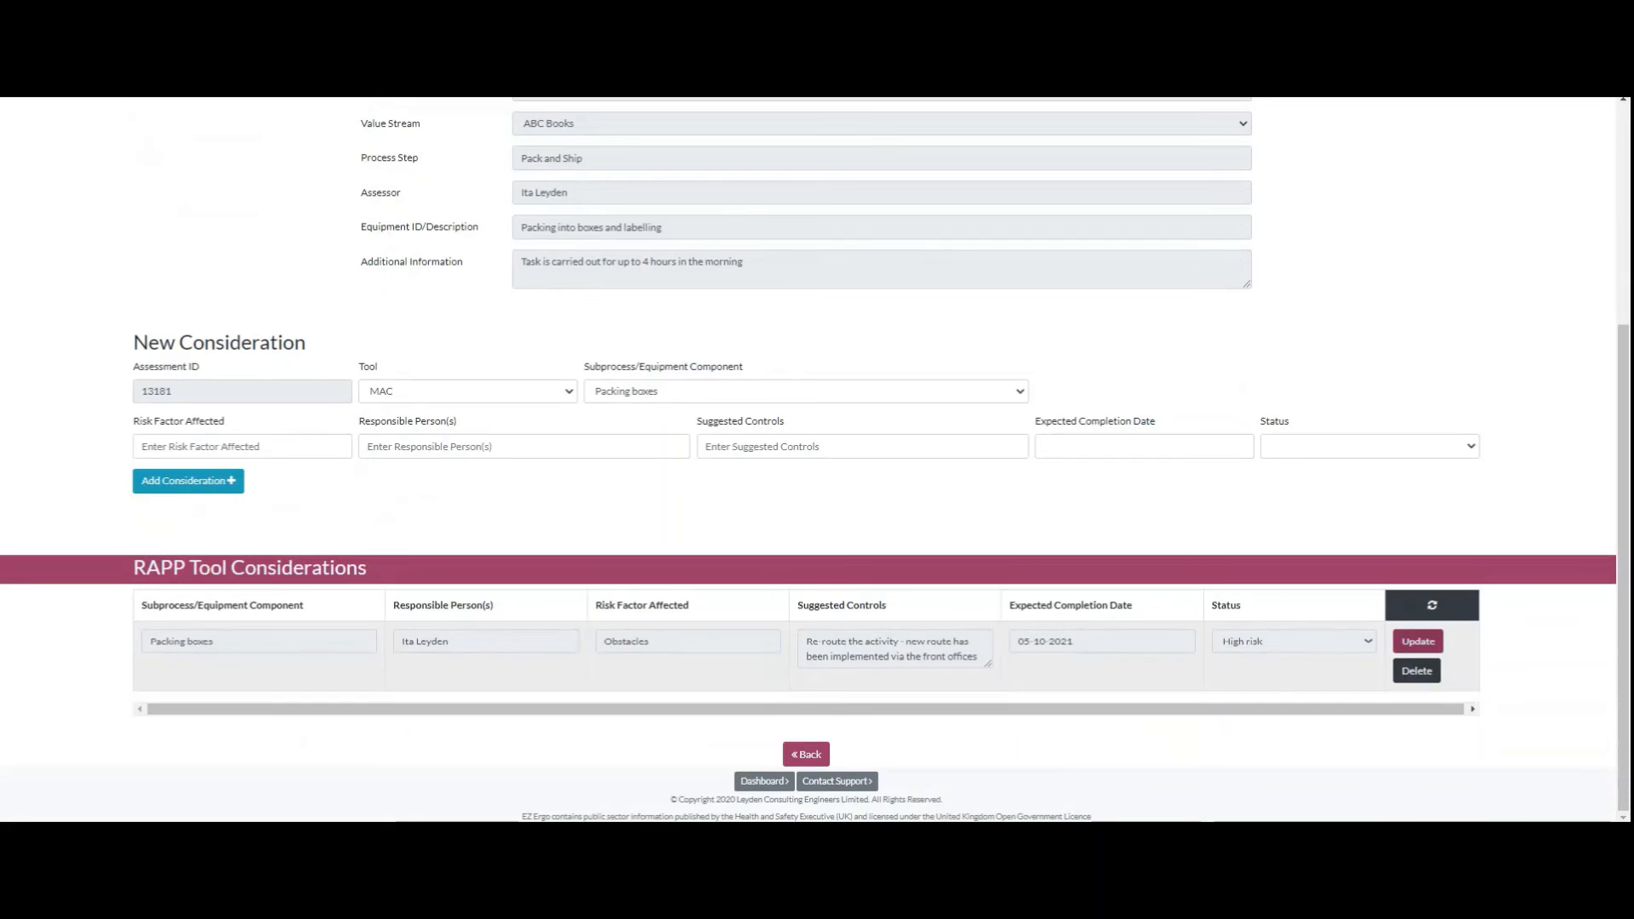
{"action": "left_click", "coordinate": [1418, 642]}
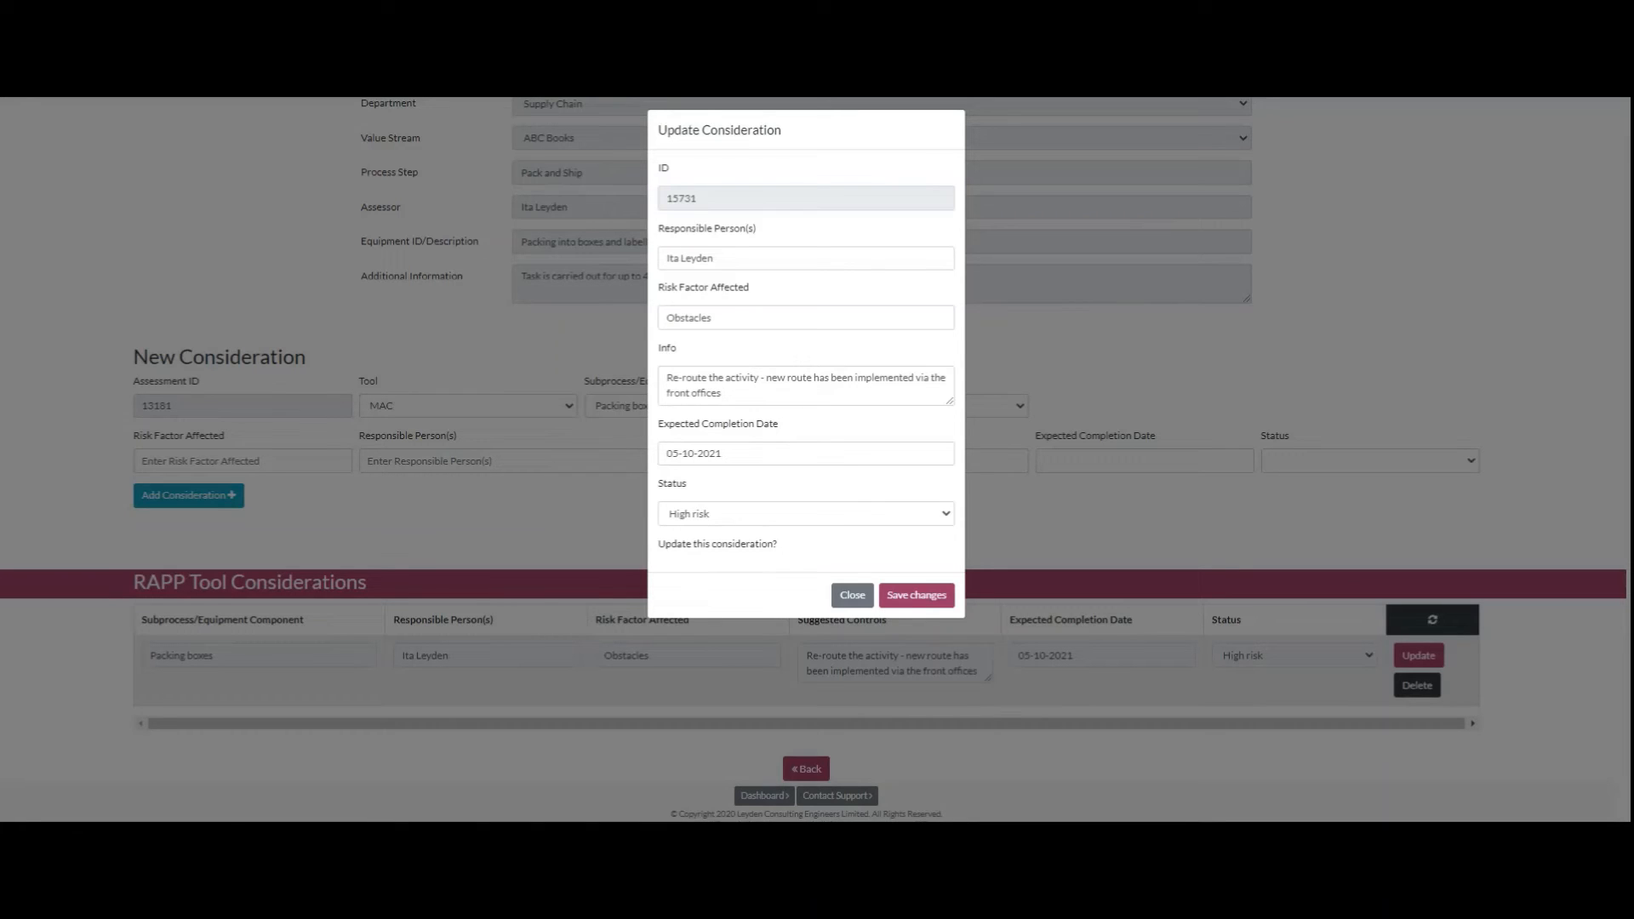
{"action": "left_click", "coordinate": [805, 514]}
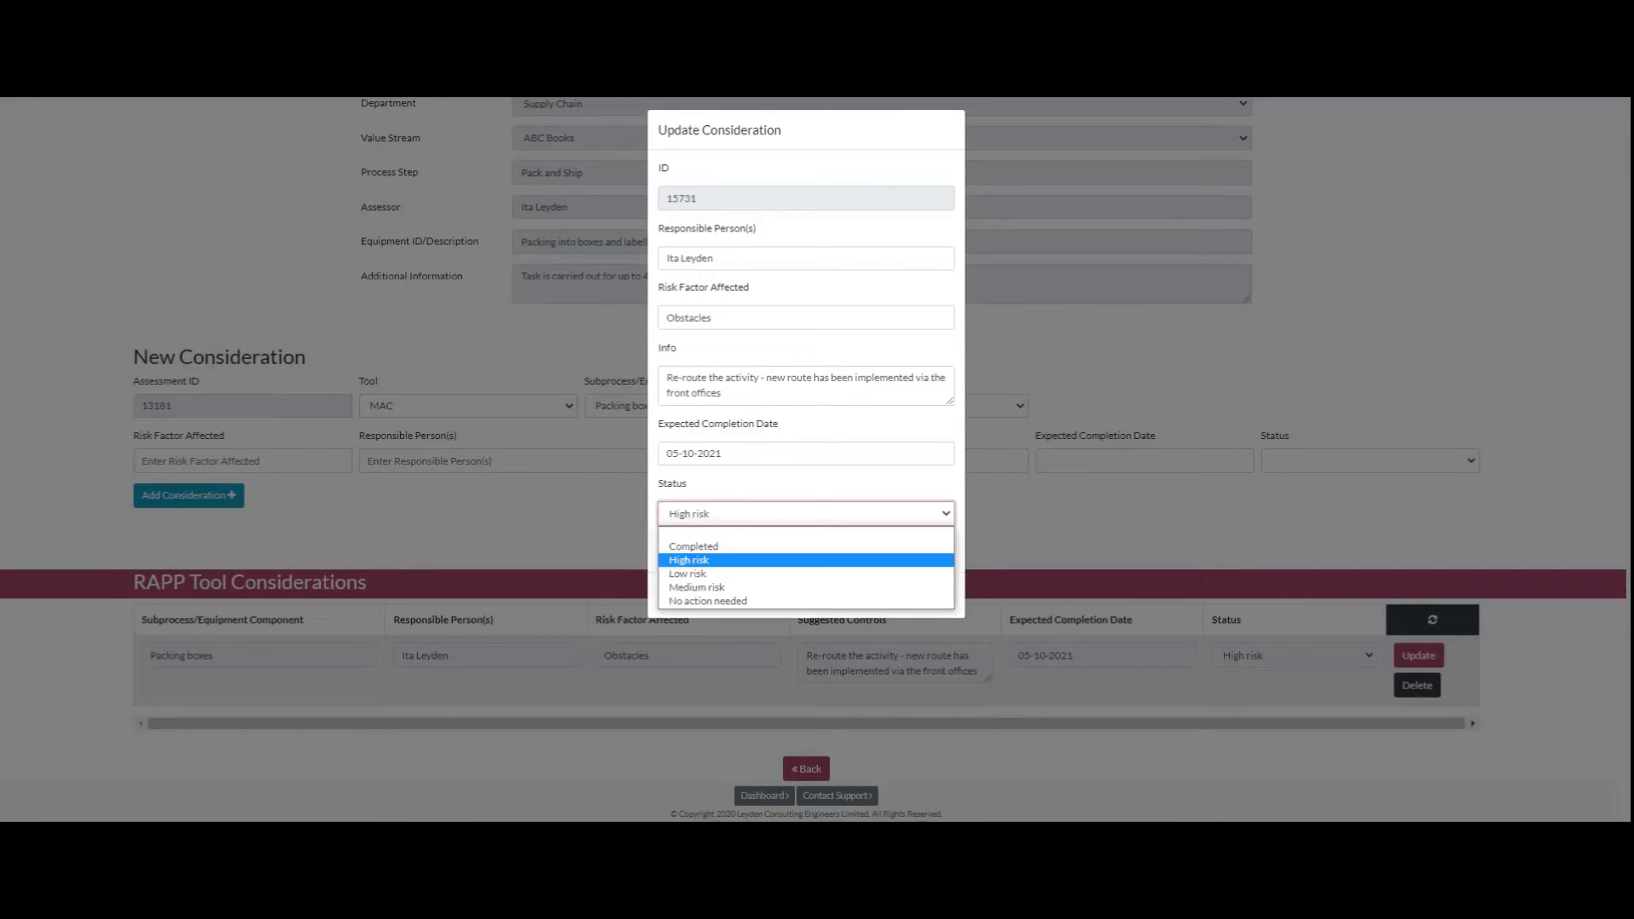
{"action": "left_click", "coordinate": [805, 547]}
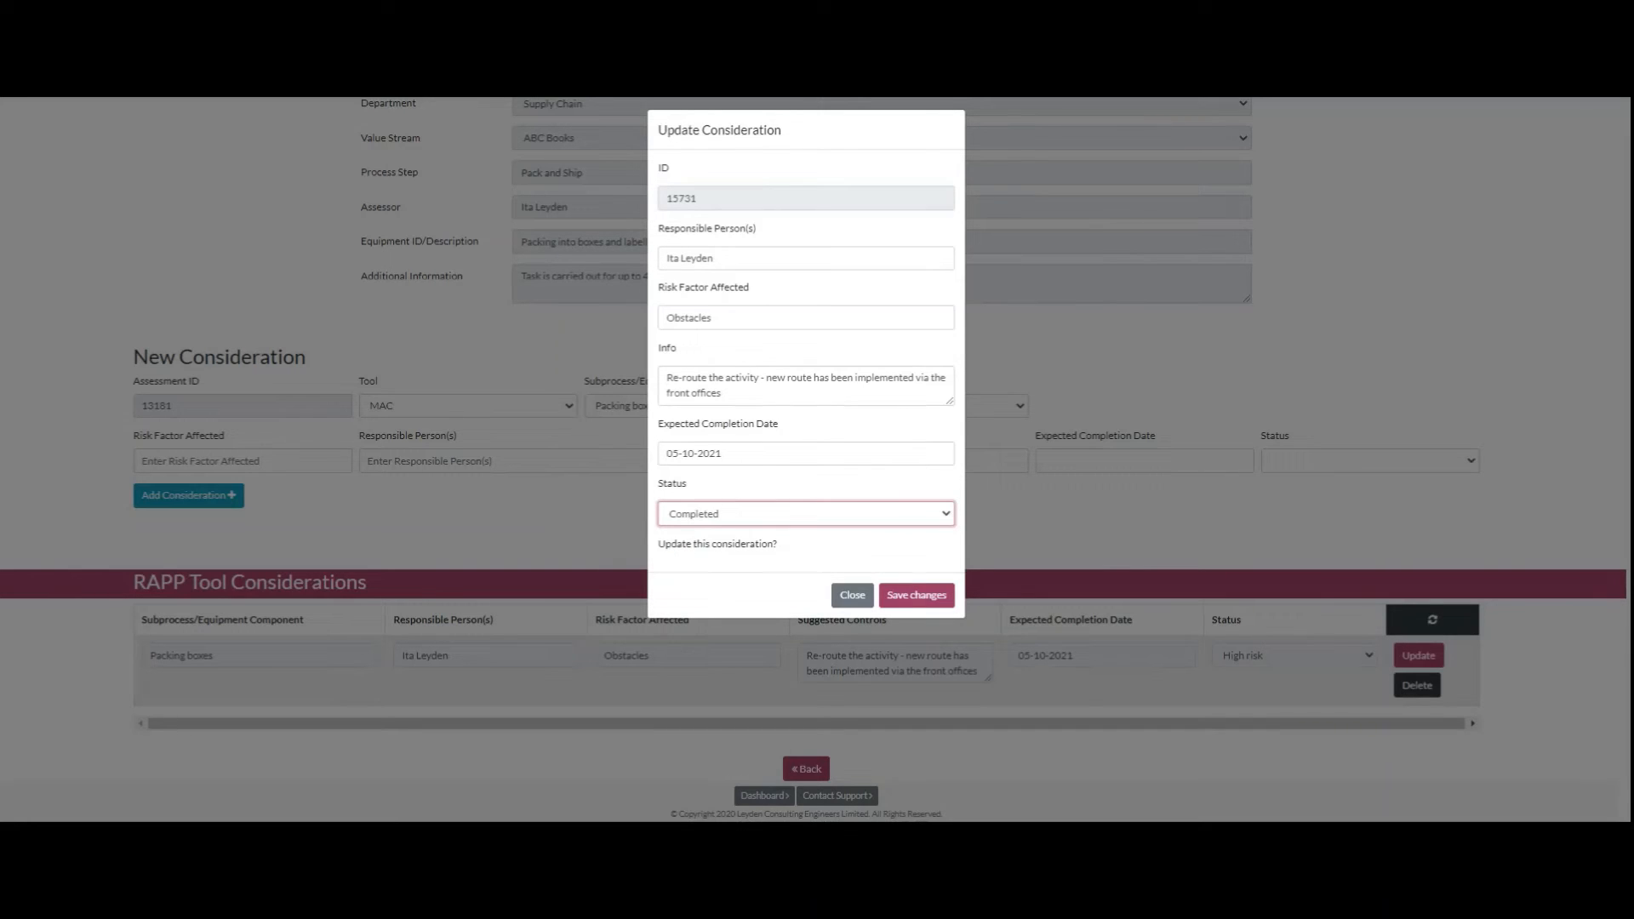
{"action": "left_click", "coordinate": [916, 594]}
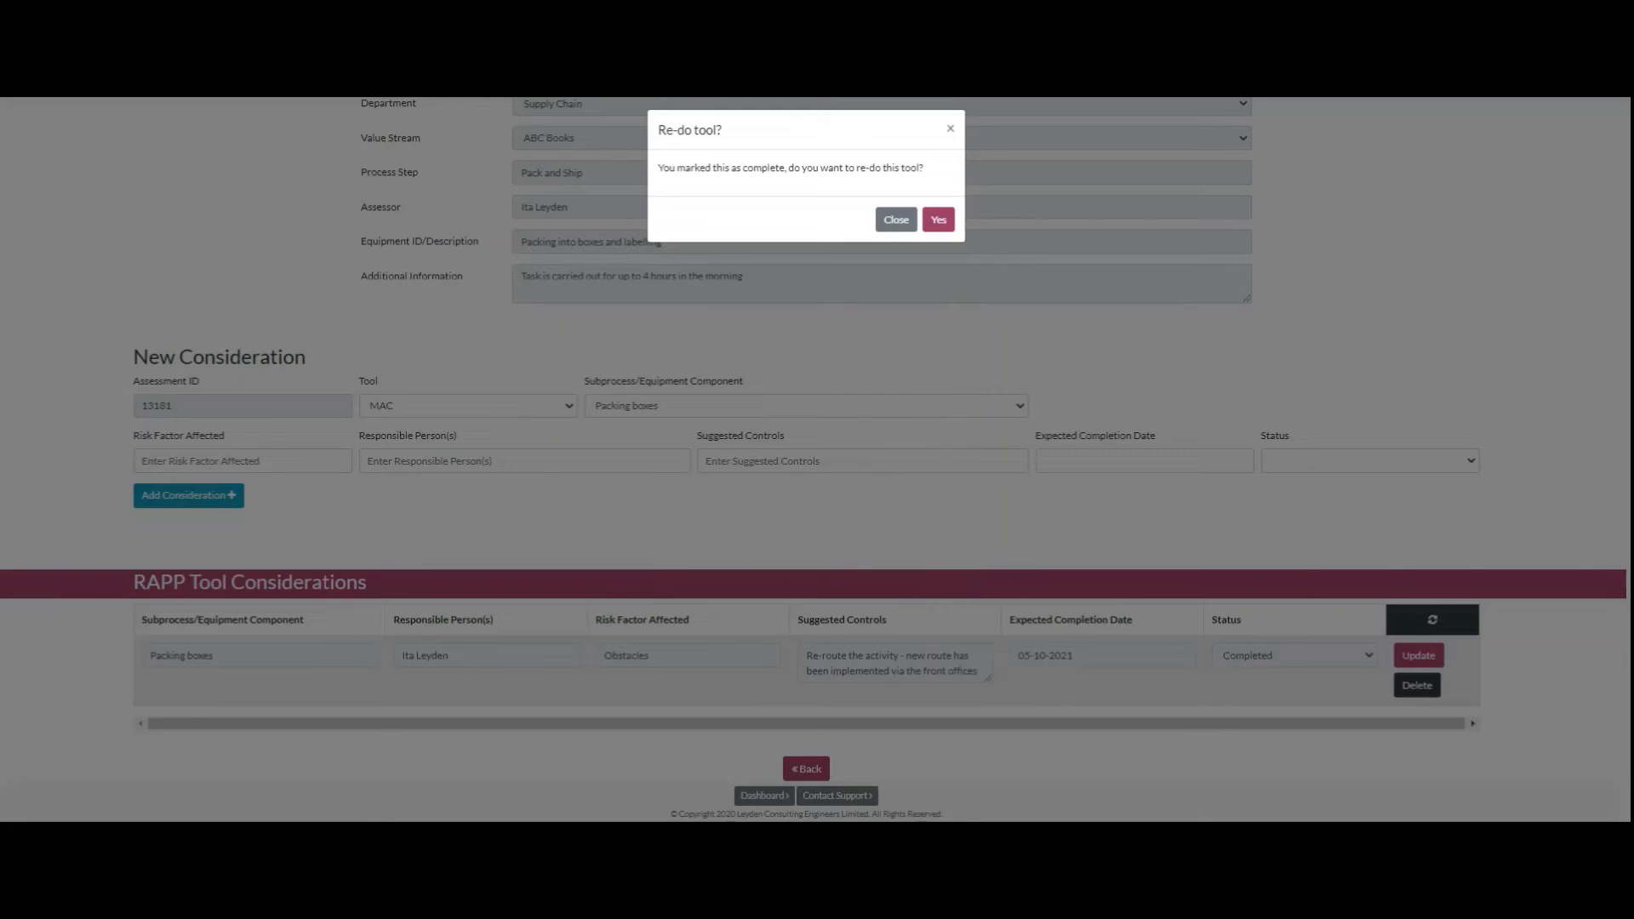
Step: Confirm re-doing the completed RAPP tool for Packing boxes and look through the new form's info fields
{"action": "left_click", "coordinate": [939, 219]}
{"action": "scroll", "coordinate": [817, 459], "scroll_direction": "down", "scroll_amount": 7}
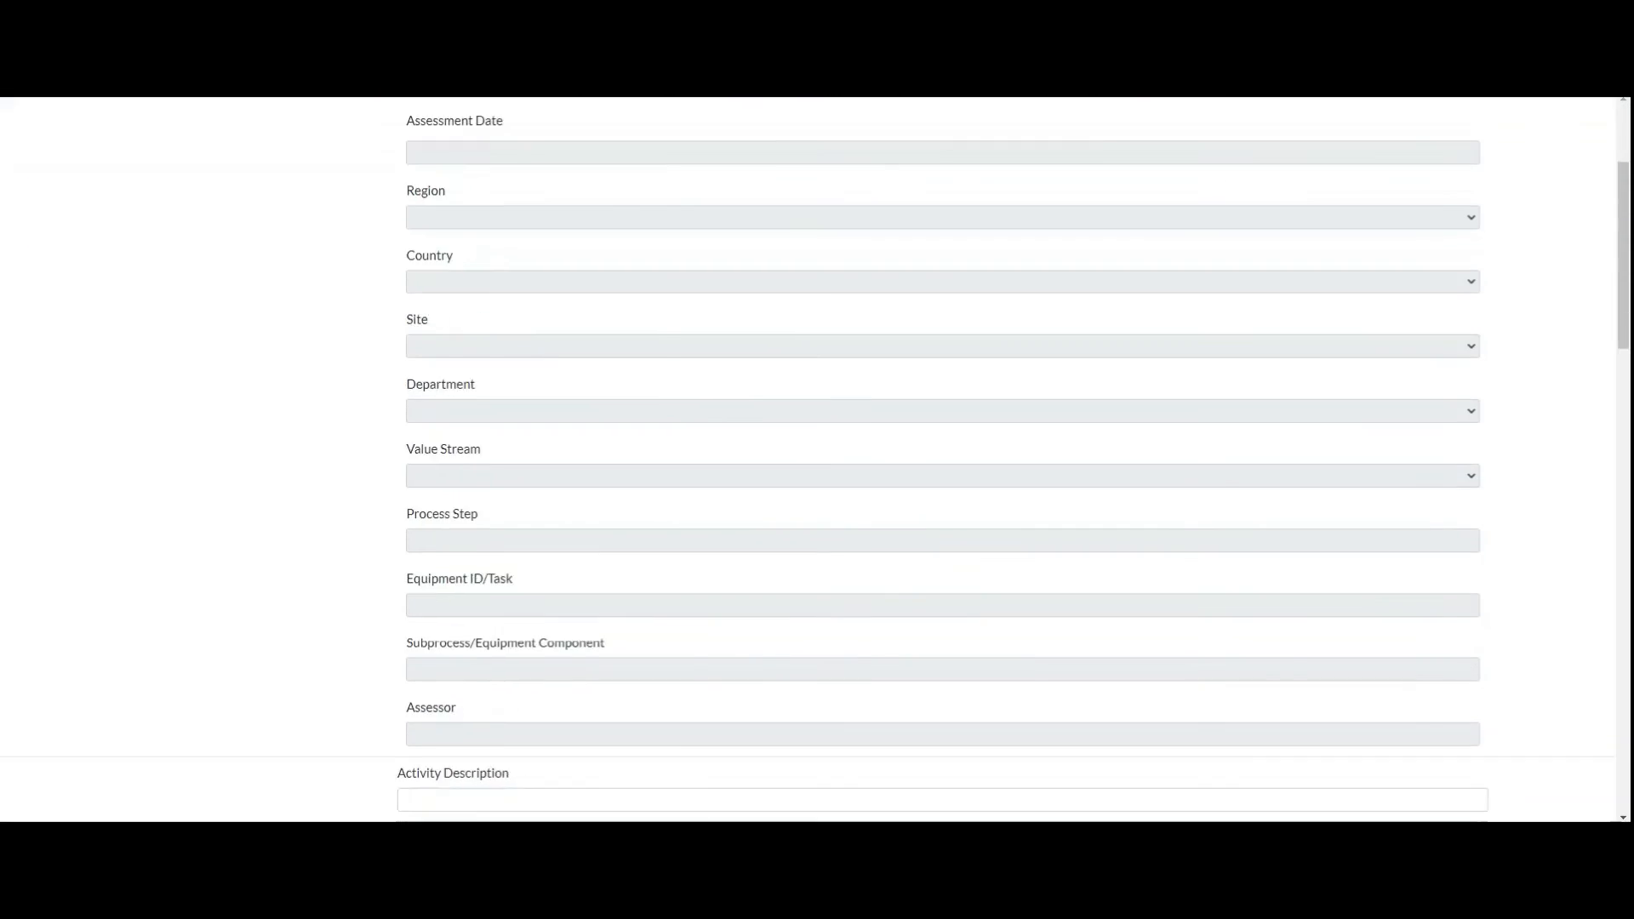
{"action": "scroll", "coordinate": [816, 459], "scroll_direction": "down", "scroll_amount": 6}
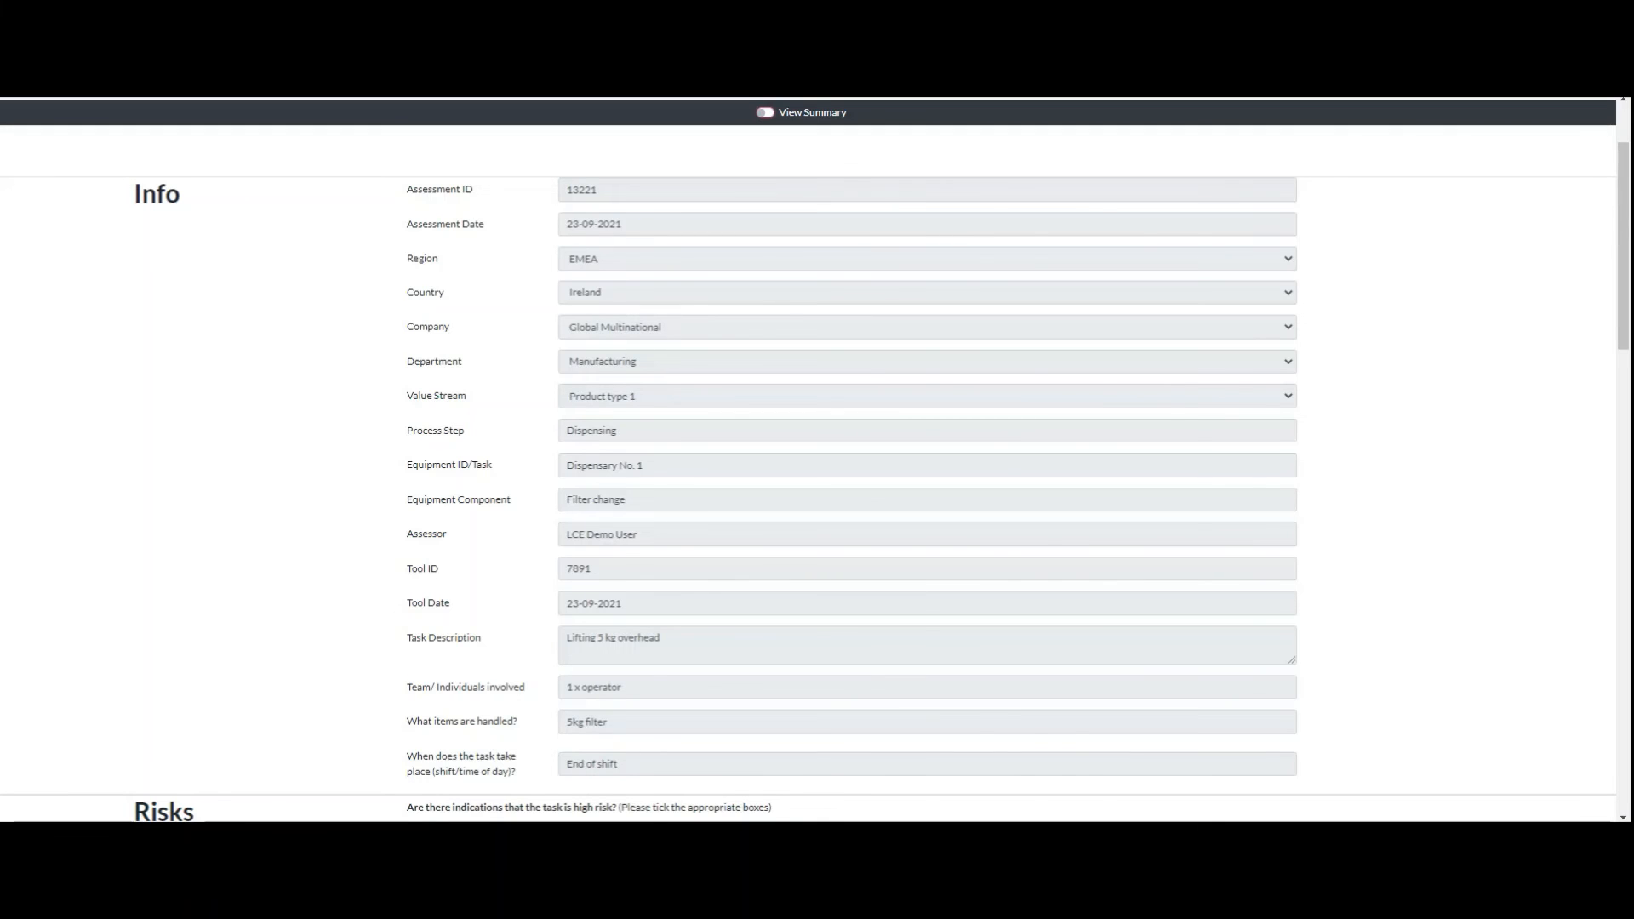
Step: Examine the Filter change lifting assessment's info, risks and scores in both the summary and full views
{"action": "scroll", "coordinate": [807, 460], "scroll_direction": "down", "scroll_amount": 3}
{"action": "scroll", "coordinate": [808, 459], "scroll_direction": "up", "scroll_amount": 3}
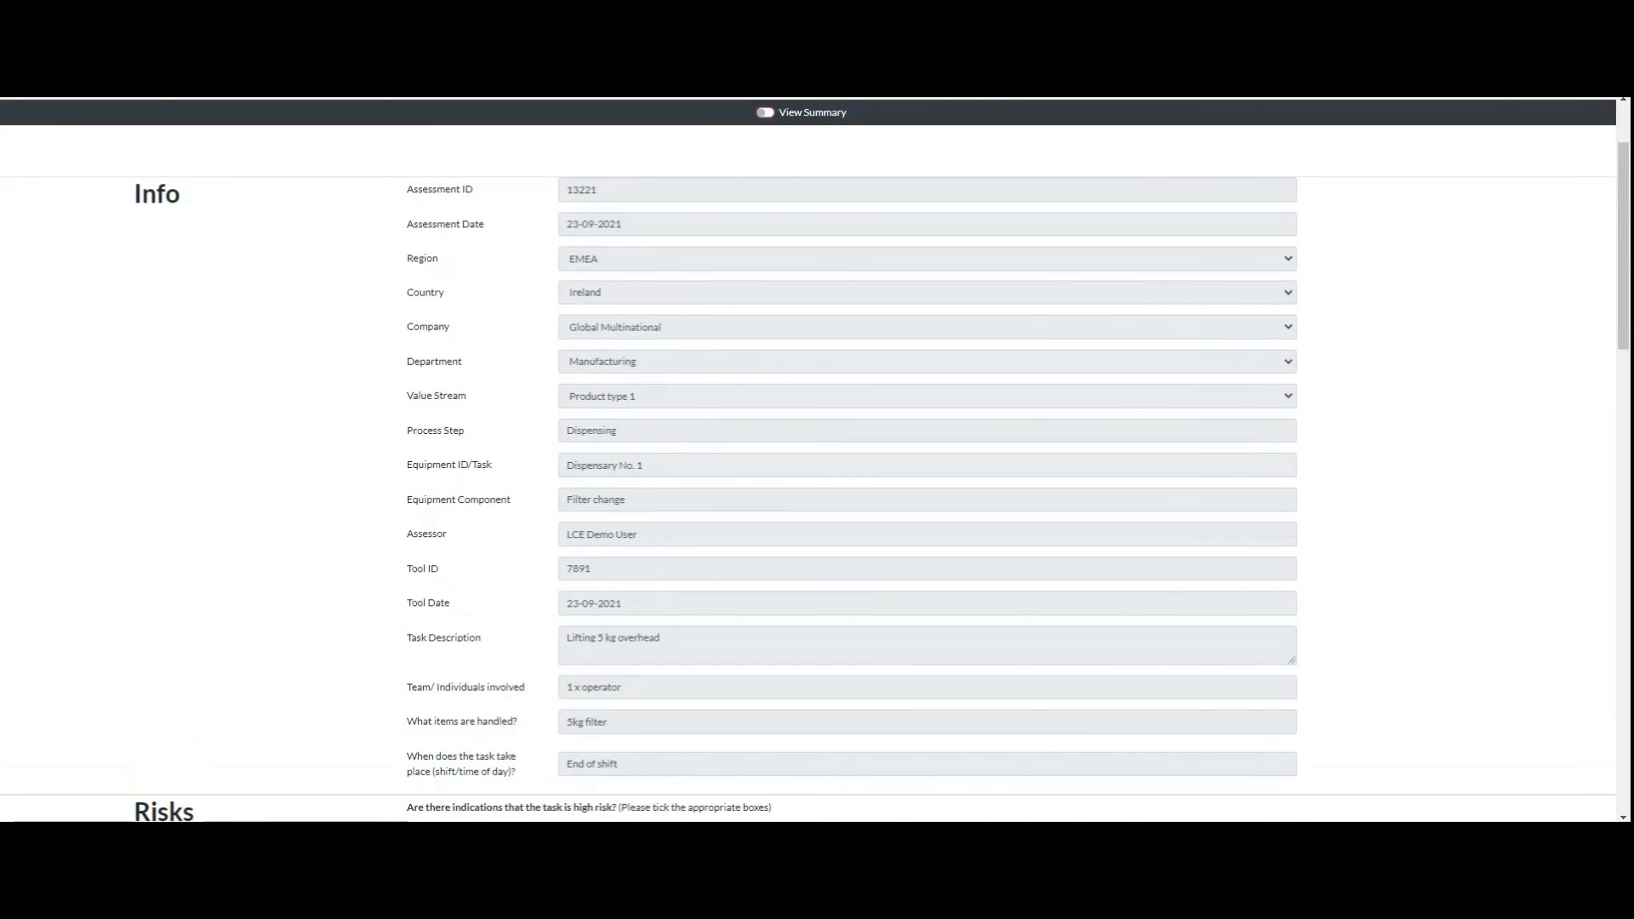
{"action": "left_click", "coordinate": [765, 112]}
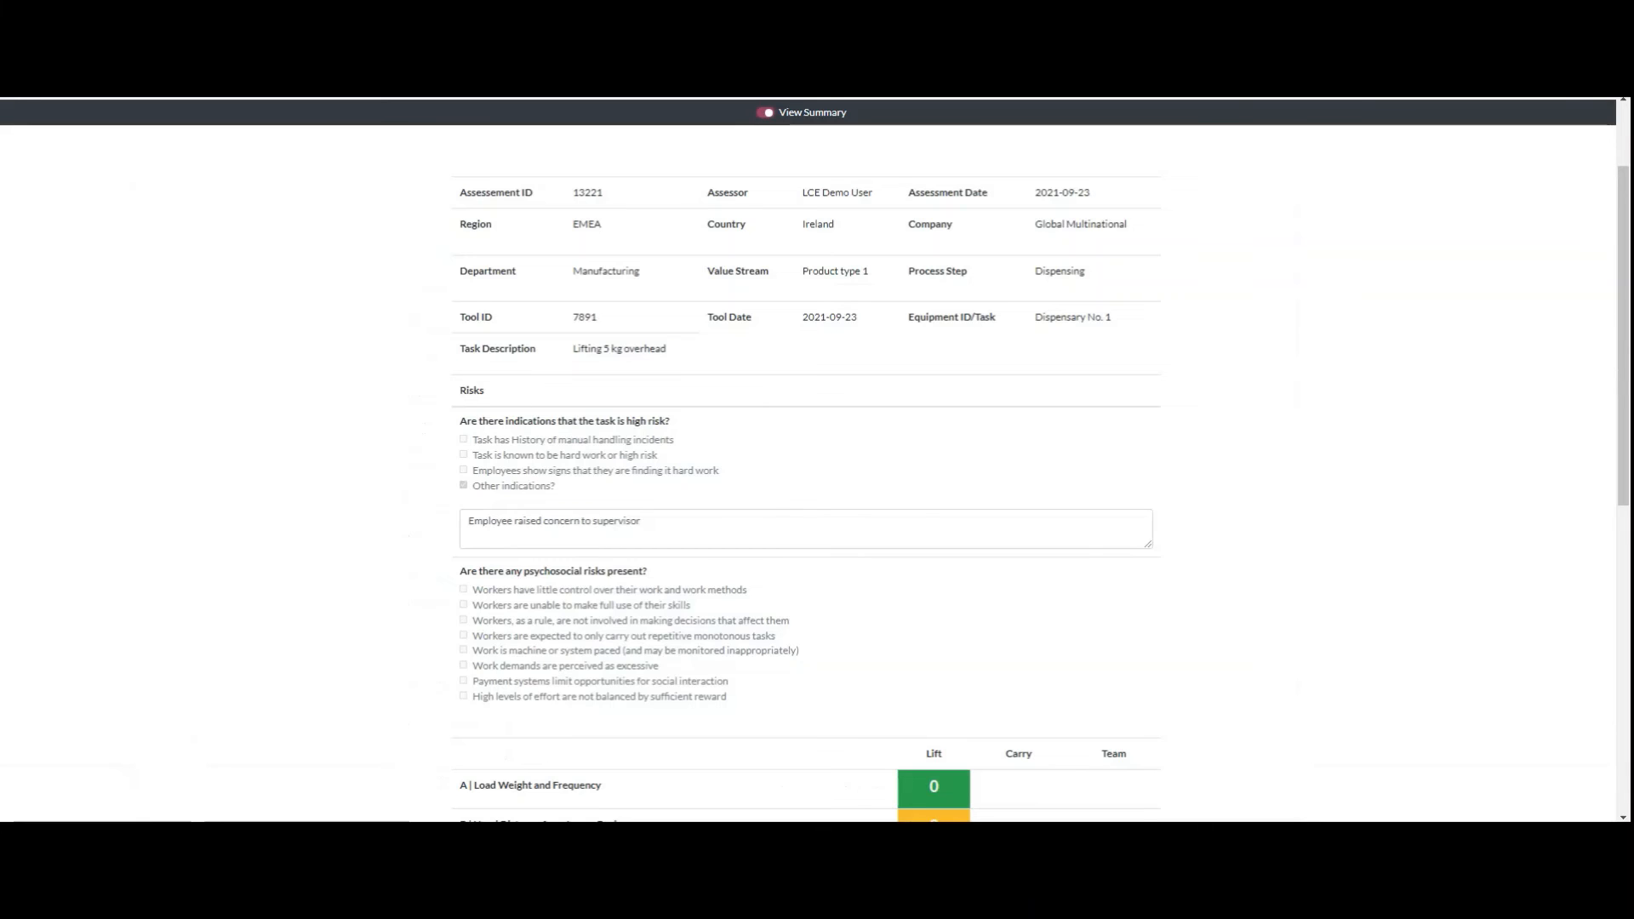
{"action": "left_click", "coordinate": [765, 112]}
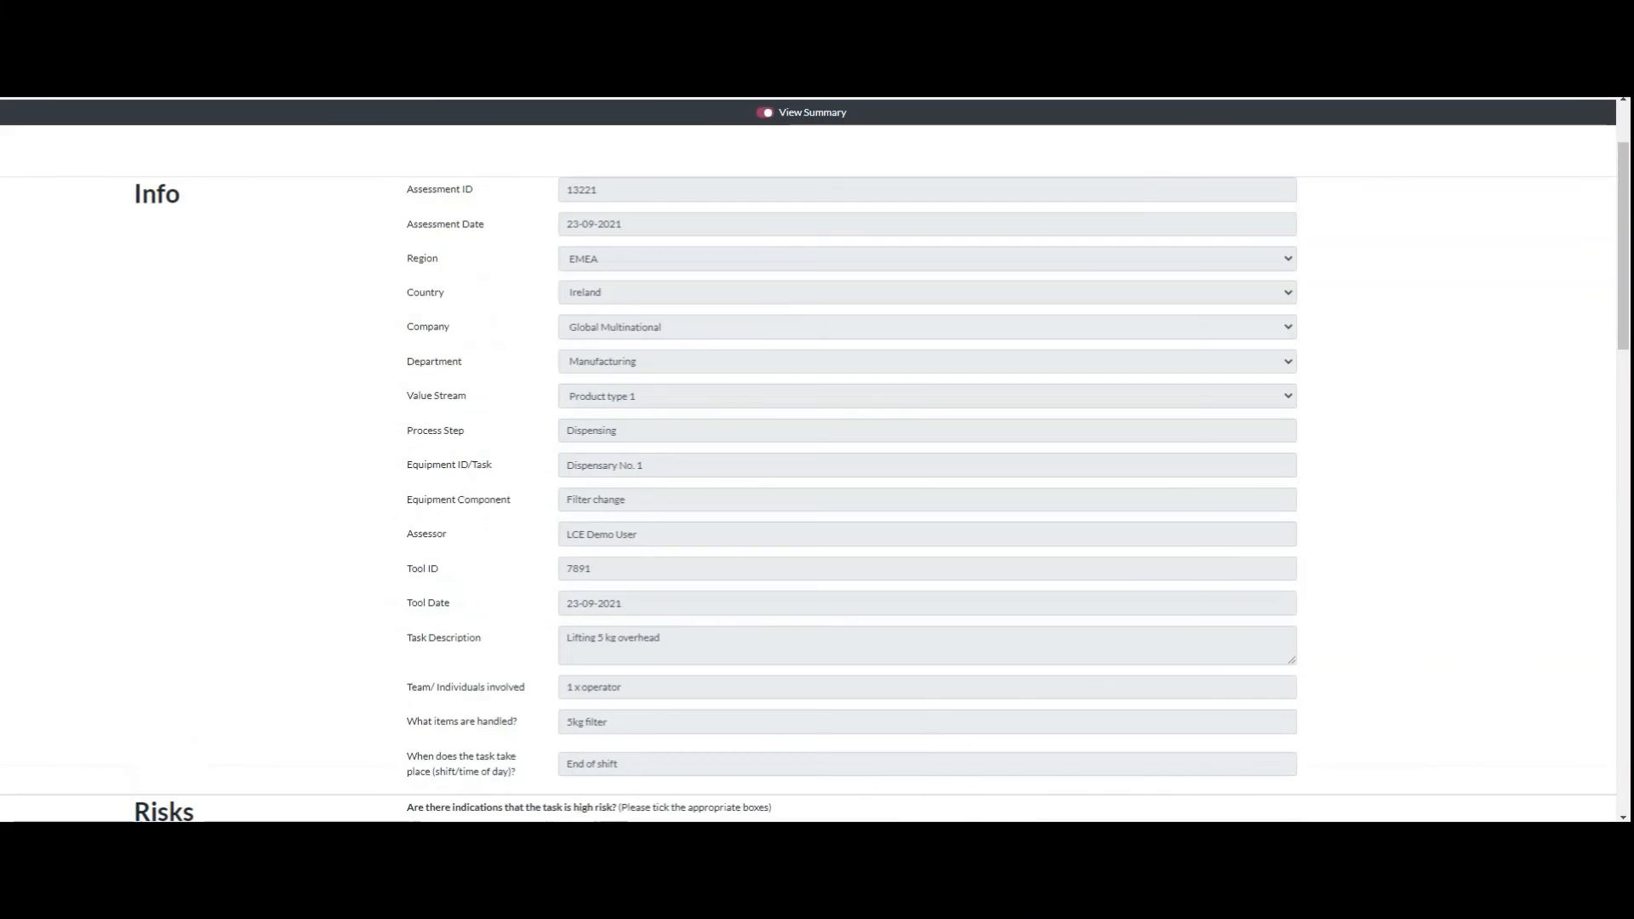
{"action": "scroll", "coordinate": [814, 459], "scroll_direction": "down", "scroll_amount": 12}
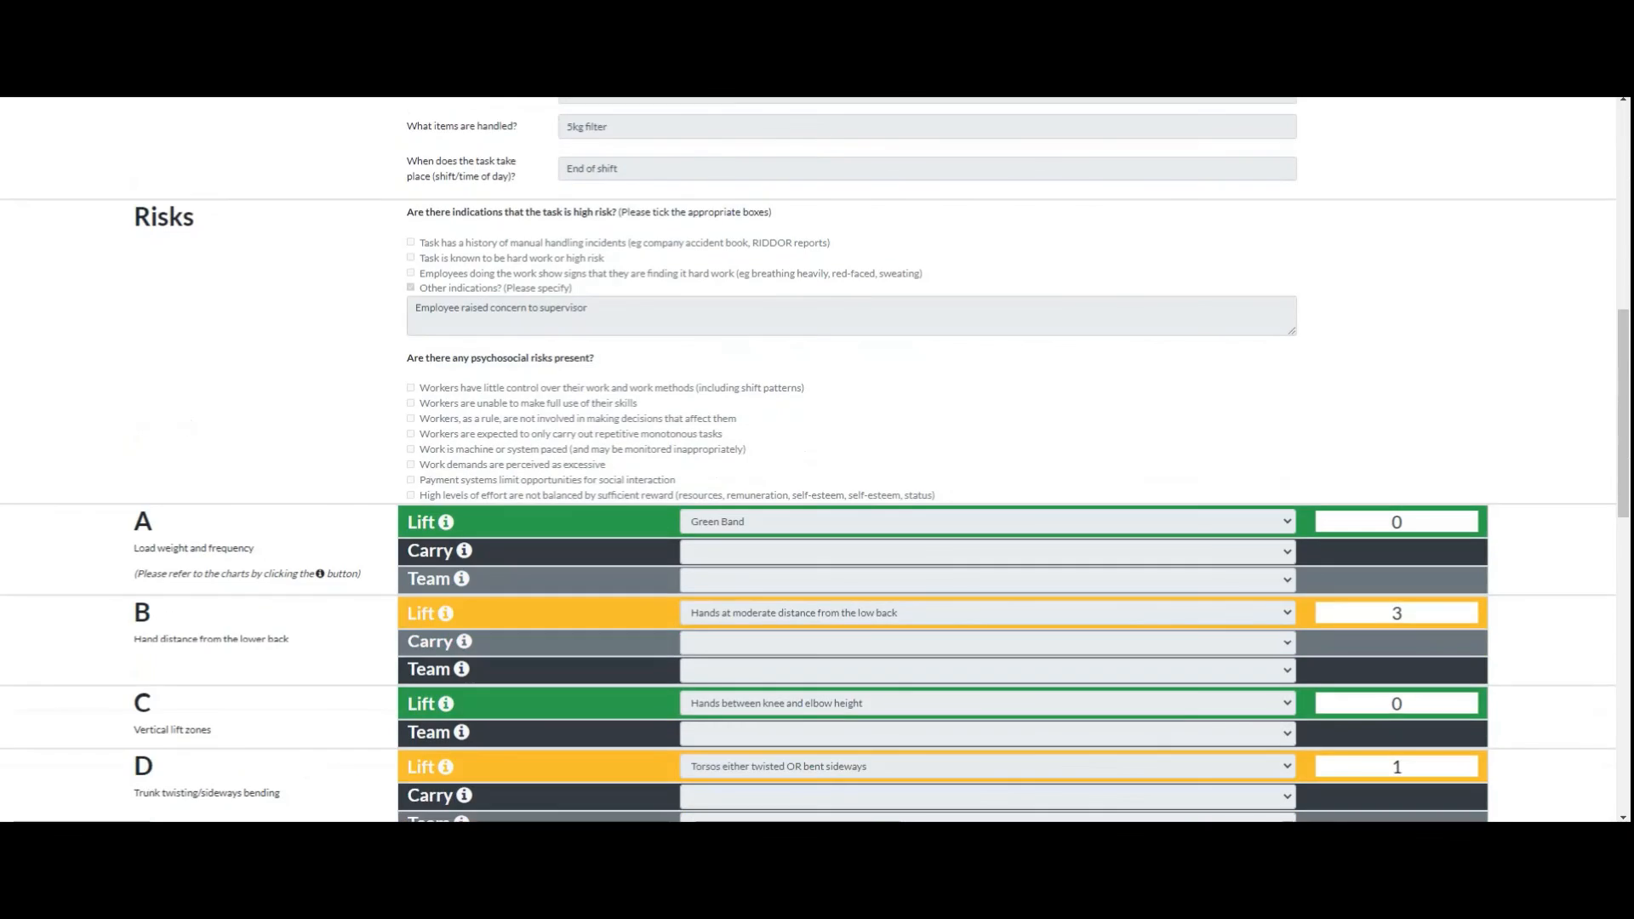
{"action": "scroll", "coordinate": [817, 460], "scroll_direction": "down", "scroll_amount": 3}
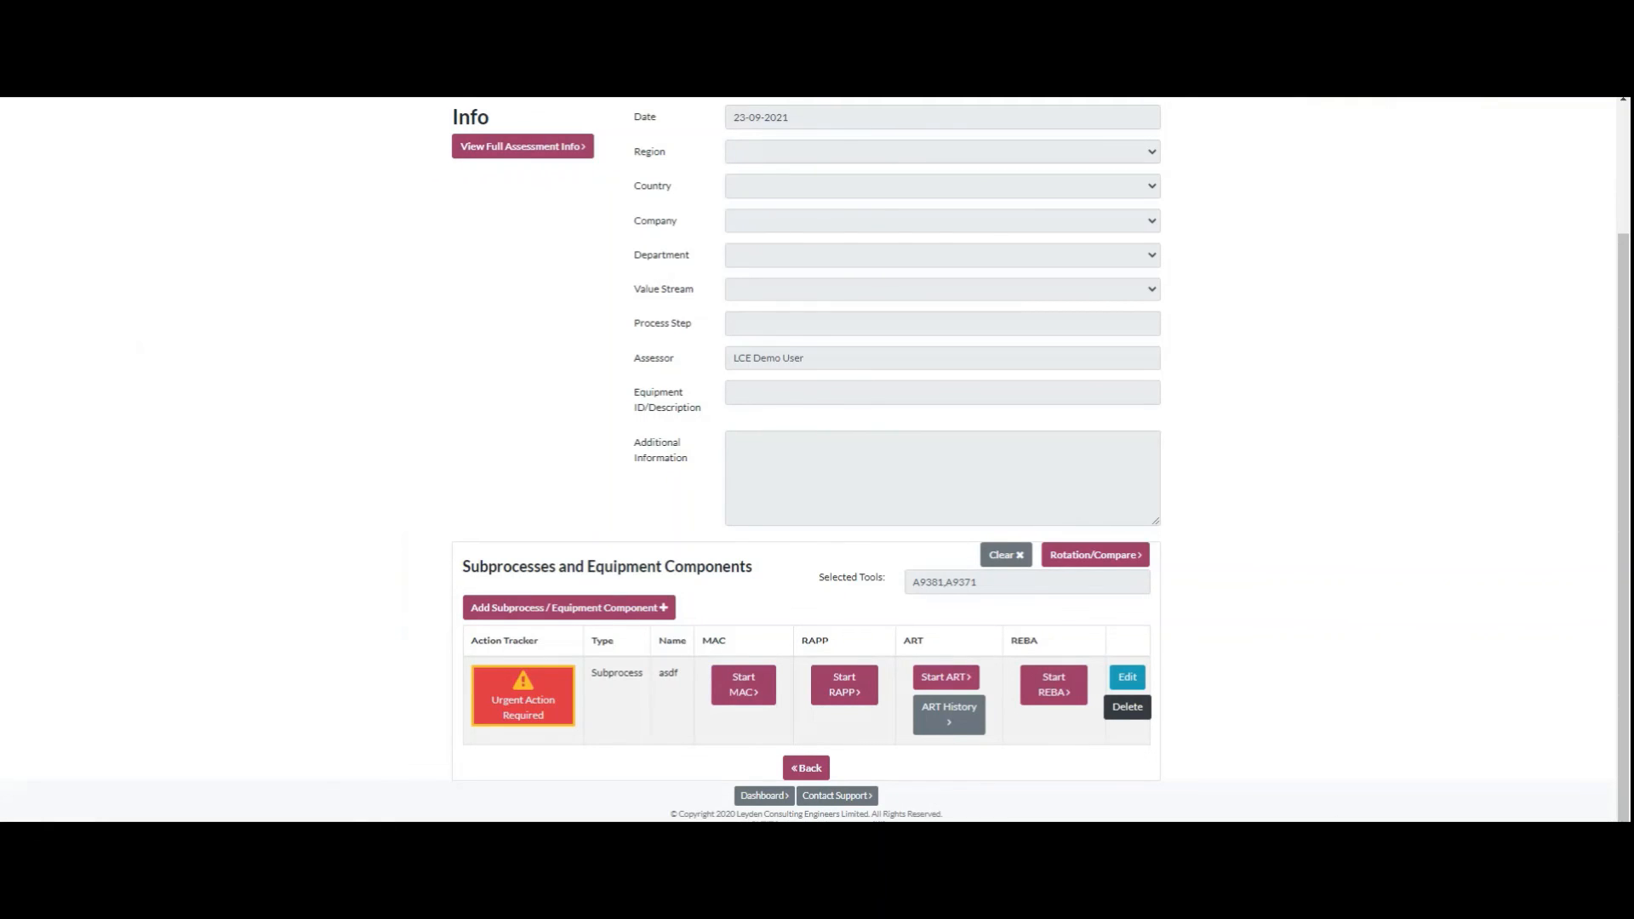
Step: Clear the selected tools, then add ART records 9381 and 9371 and compare their scores in Rotation/Compare
{"action": "left_click", "coordinate": [1005, 555]}
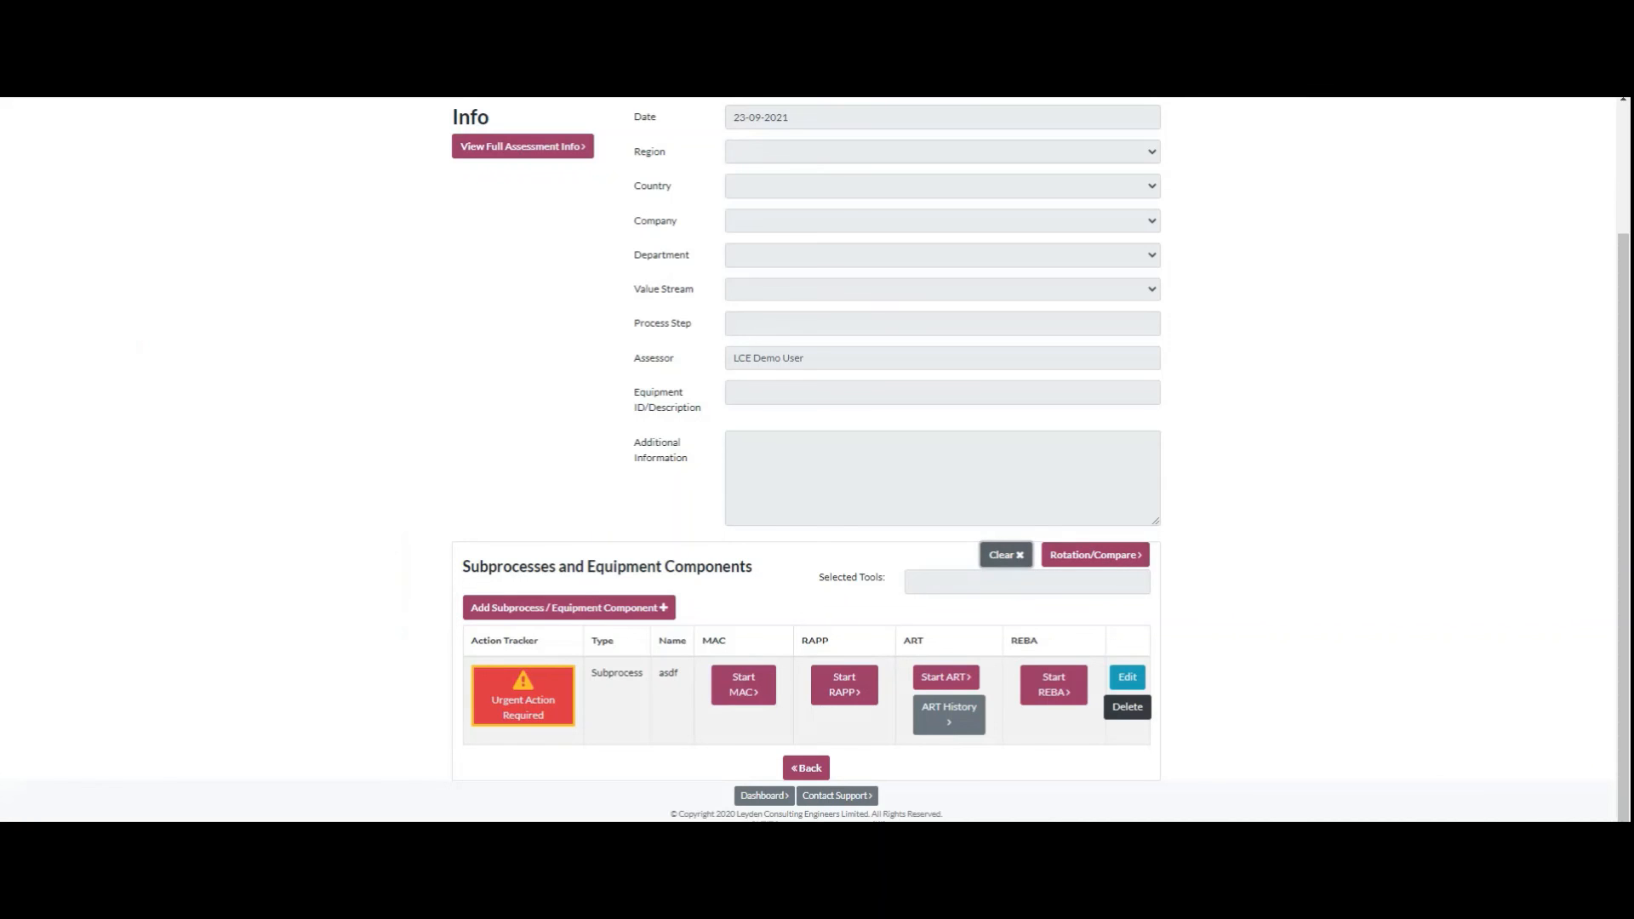
{"action": "left_click", "coordinate": [948, 714]}
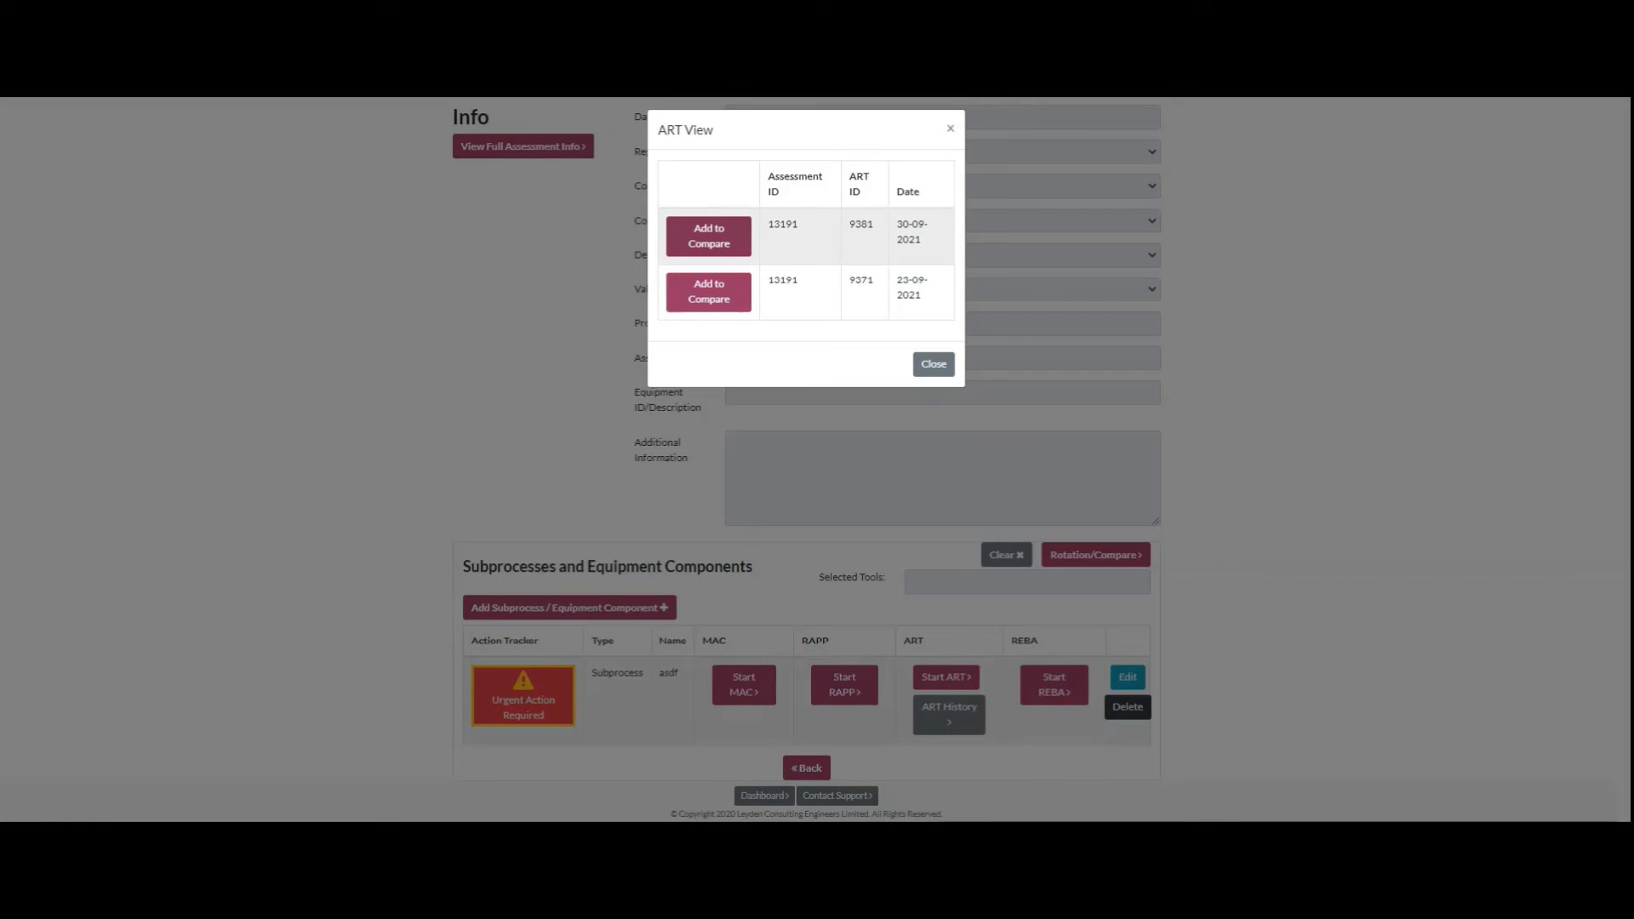
{"action": "left_click", "coordinate": [709, 236]}
{"action": "left_click", "coordinate": [949, 713]}
{"action": "left_click", "coordinate": [709, 292]}
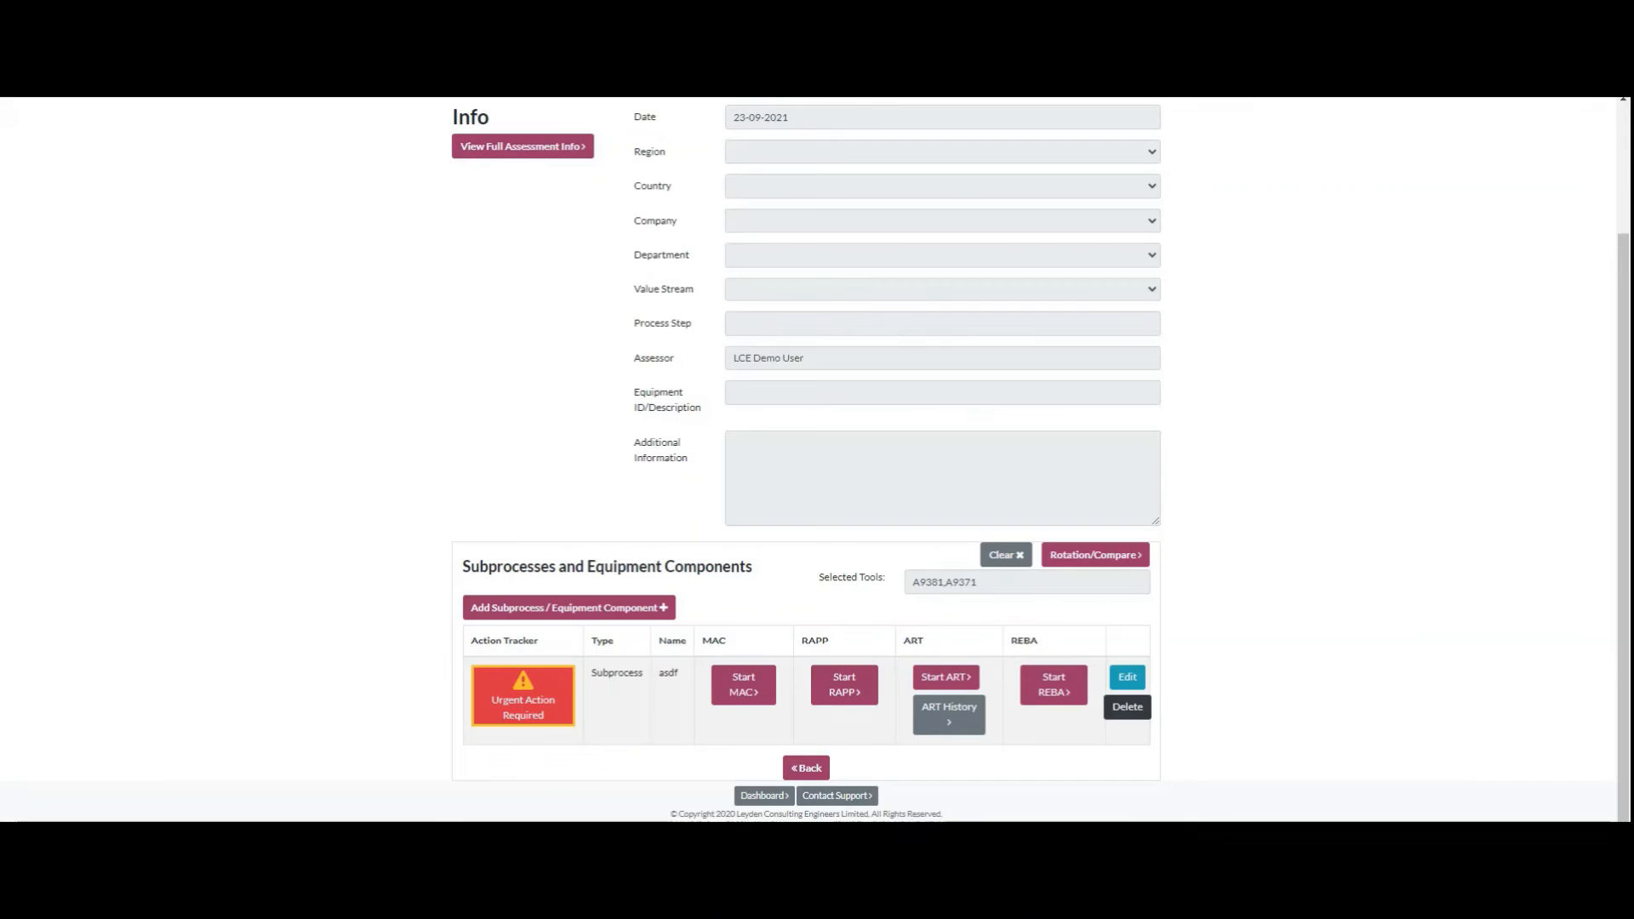
{"action": "left_click", "coordinate": [1095, 555]}
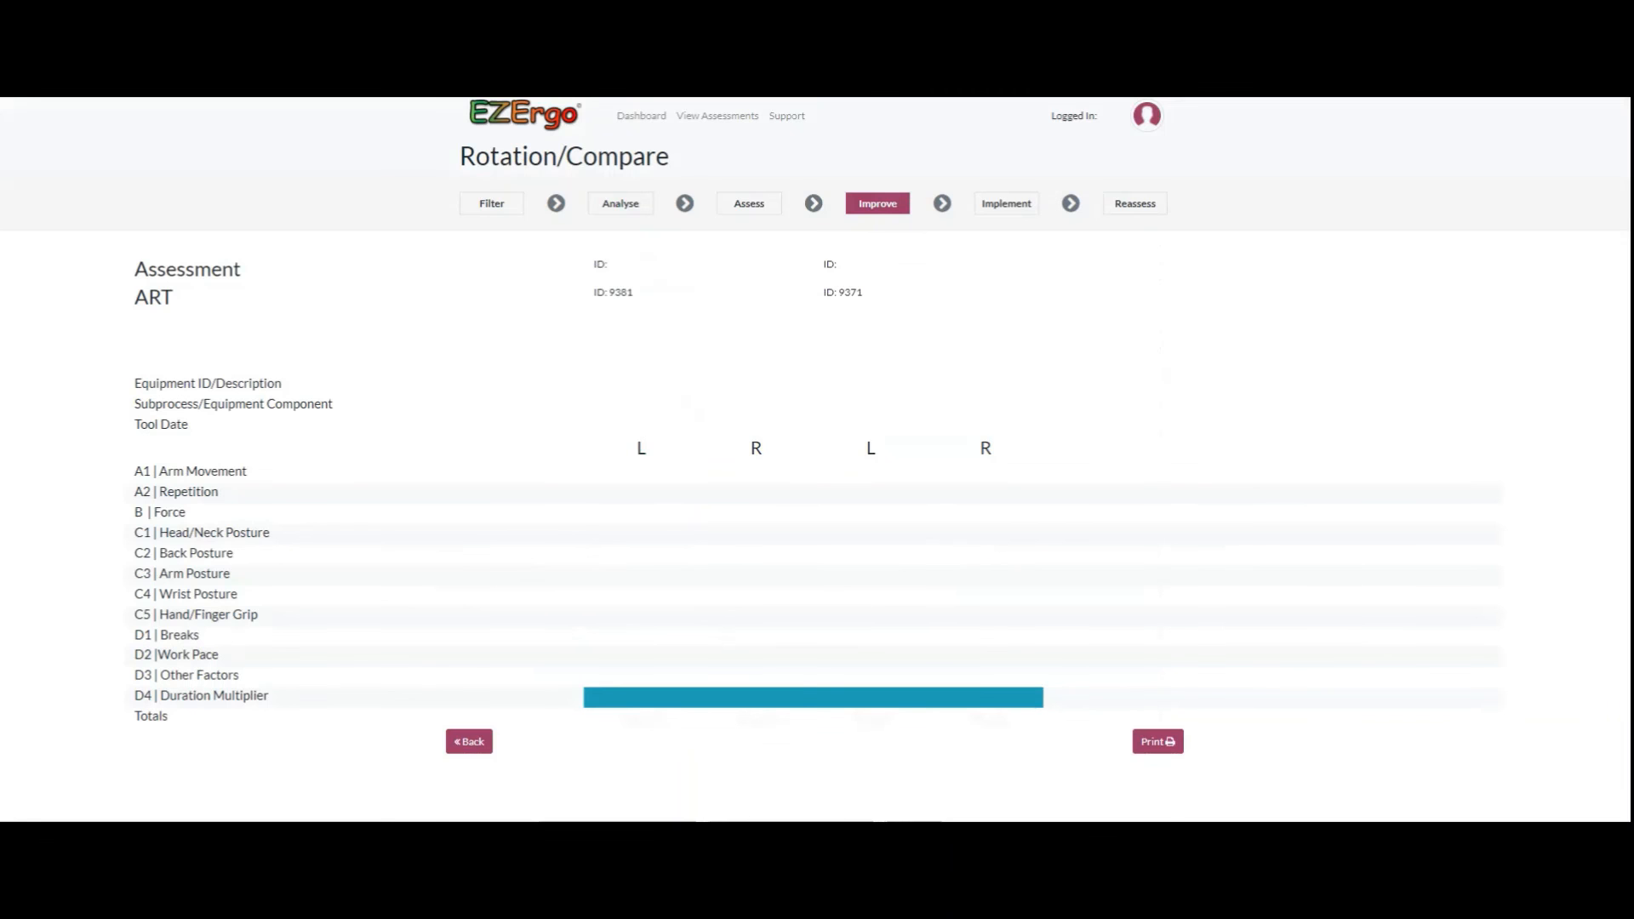
{"action": "scroll", "coordinate": [814, 460], "scroll_direction": "down", "scroll_amount": 1}
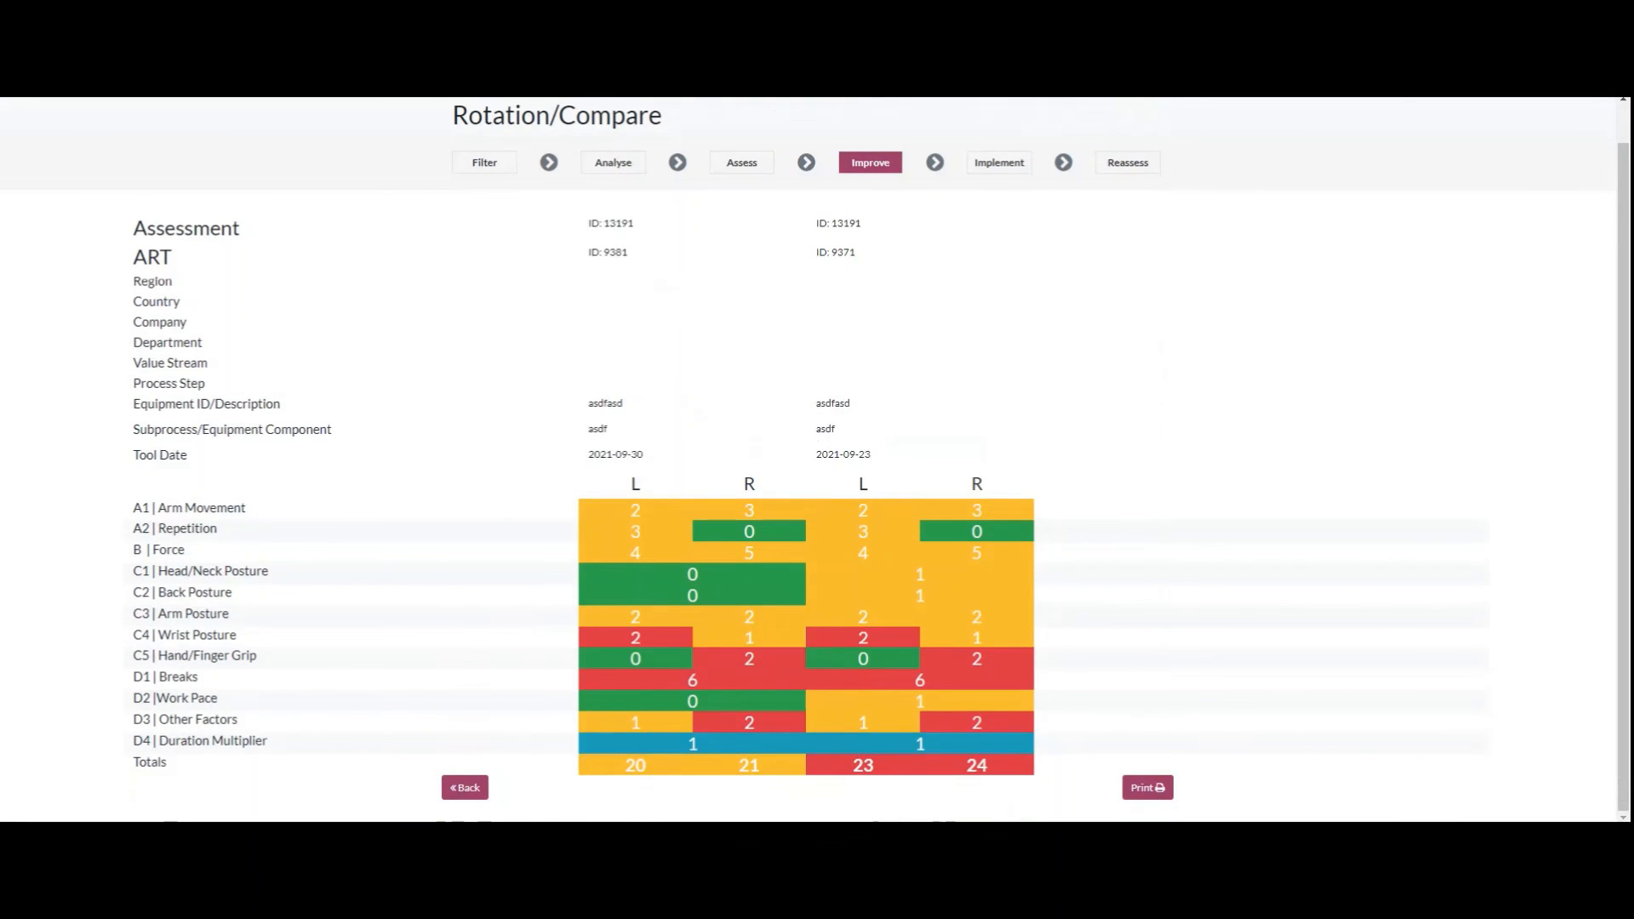